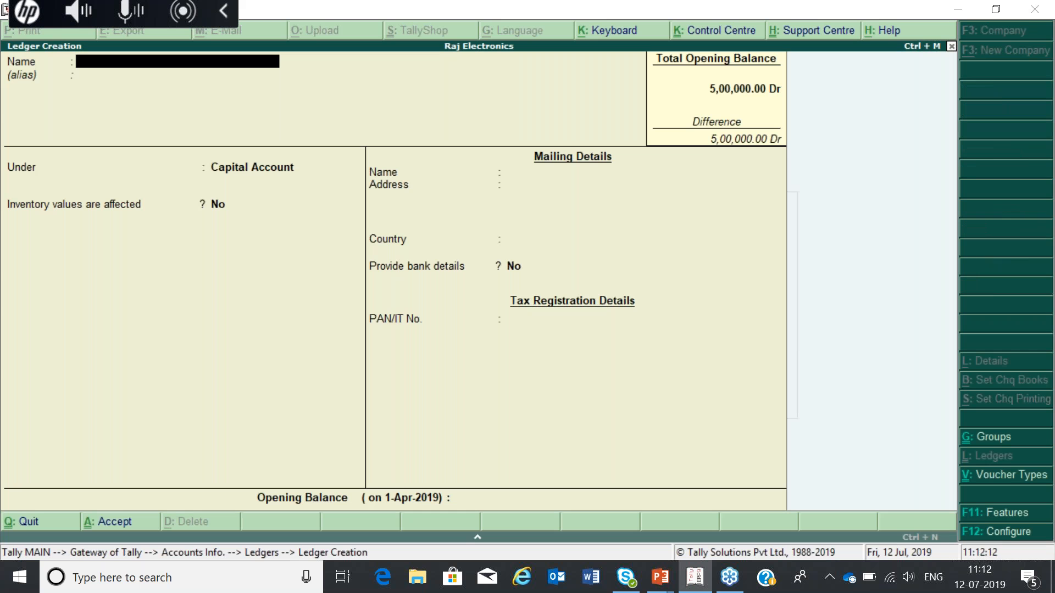
Step: Name the new ledger Printing and Stationery and place it under the Indirect Expenses group
{"action": "type", "text": "g and Sta"}
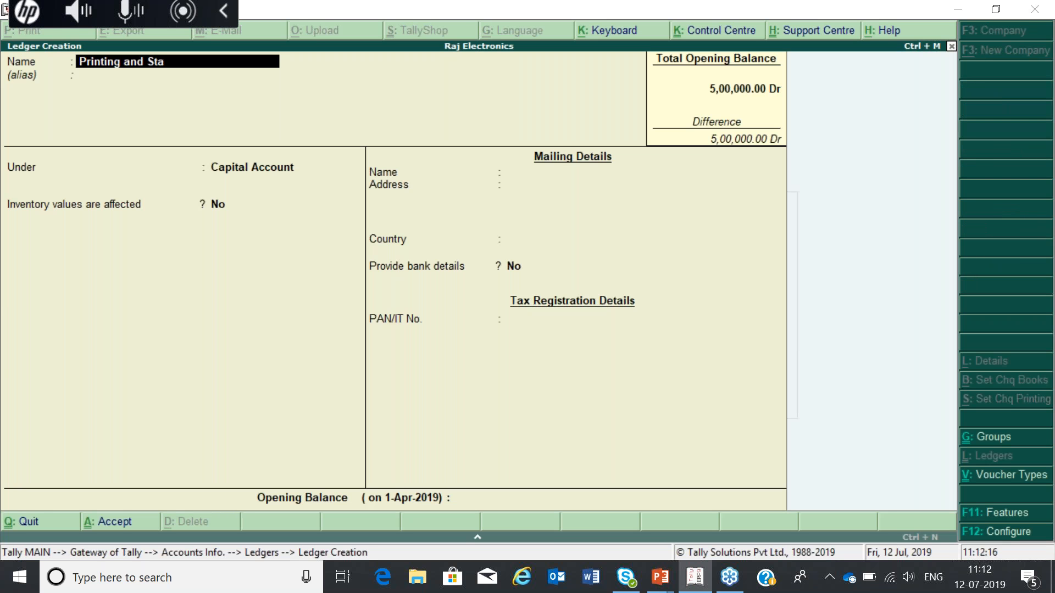
{"action": "type", "text": "tionery"}
{"action": "key", "text": "Return"}
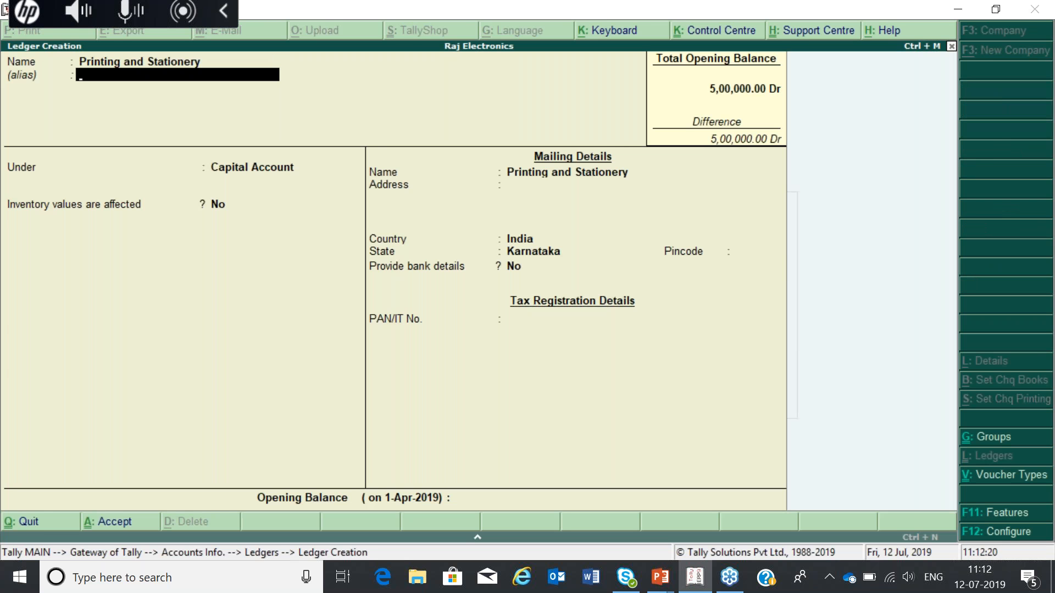
{"action": "key", "text": "Return"}
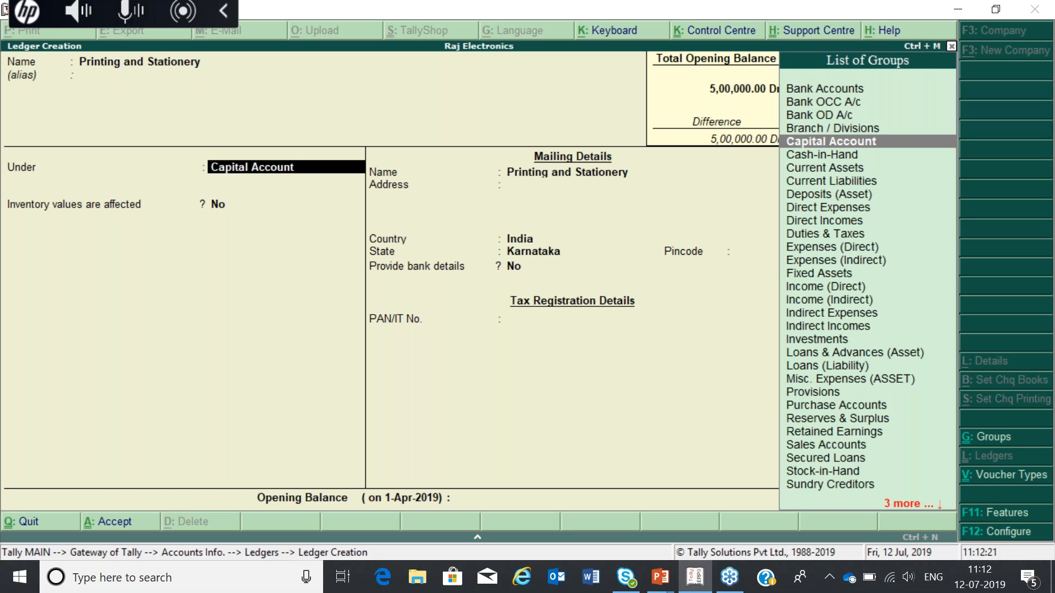
{"action": "type", "text": "Ind"}
{"action": "key", "text": "Return"}
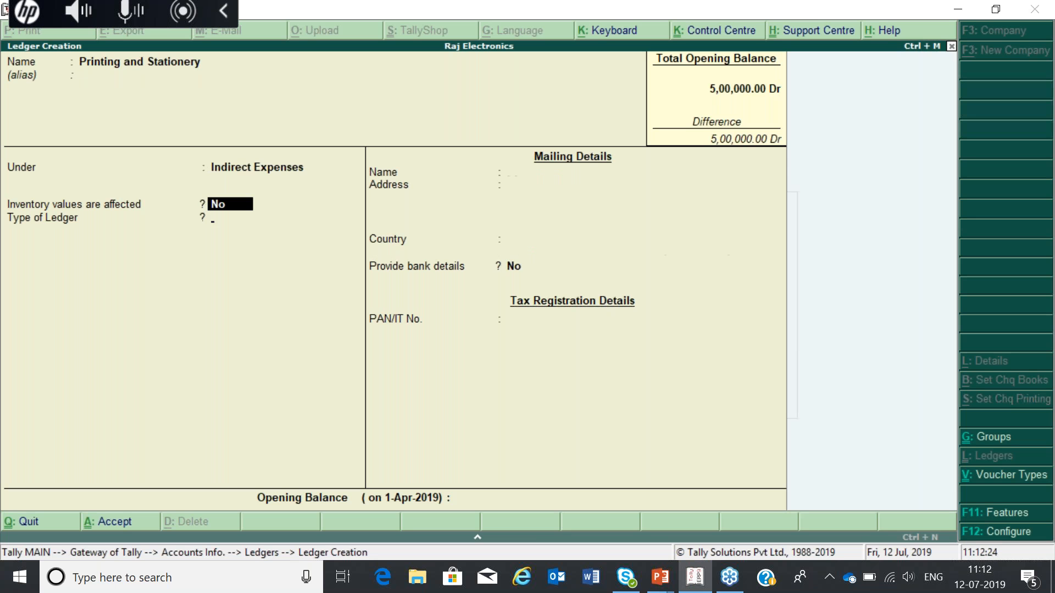
Step: Save the ledger with its type as Not Applicable and inventory values unaffected, and return to the Gateway of Tally
{"action": "key", "text": "Return"}
{"action": "key", "text": "Return"}
{"action": "key", "text": "Return"}
{"action": "key", "text": "Return"}
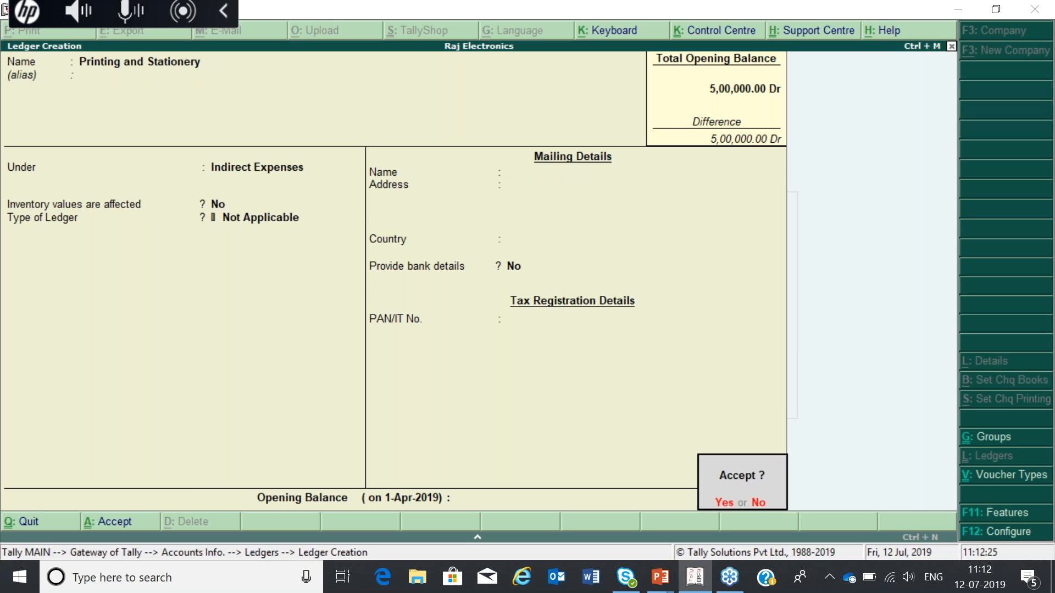
{"action": "key", "text": "Return"}
{"action": "key", "text": "Escape"}
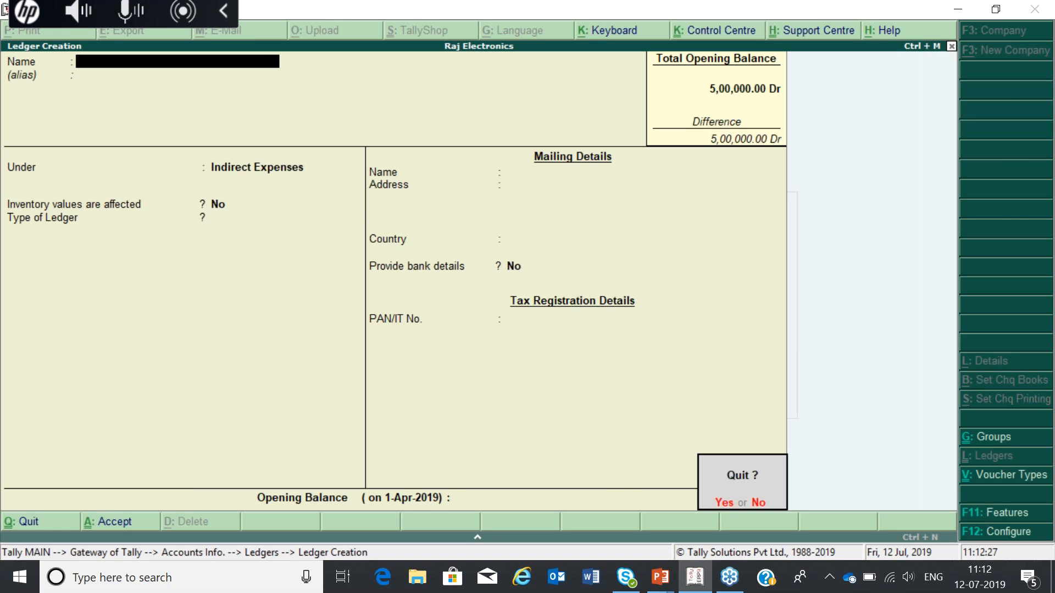
{"action": "key", "text": "Return"}
{"action": "key", "text": "Escape"}
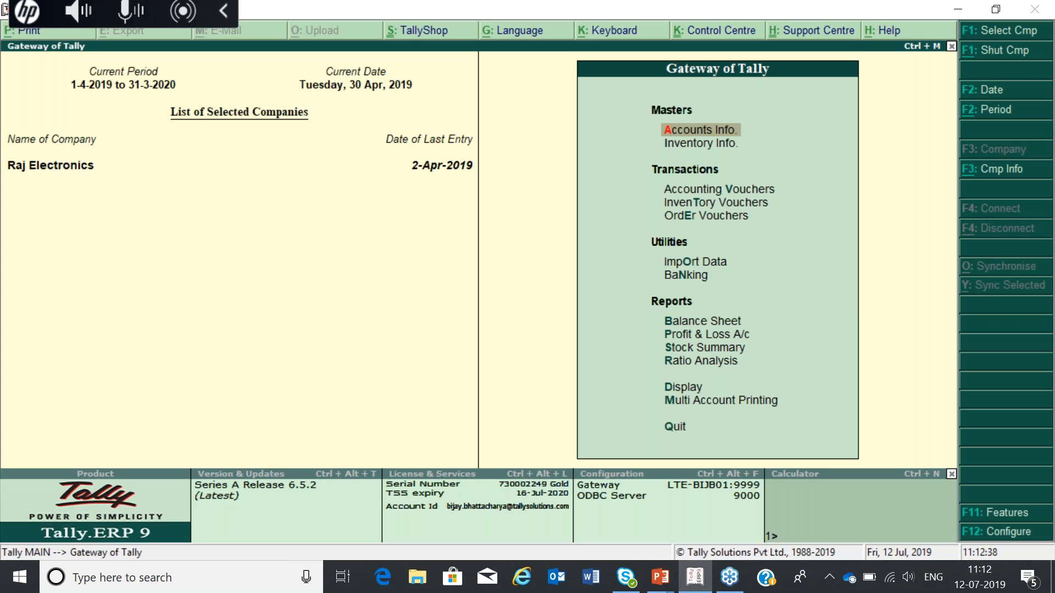
Step: Enable reversing journals and optional vouchers in the company's accounting features and save the change
{"action": "key", "text": "F11"}
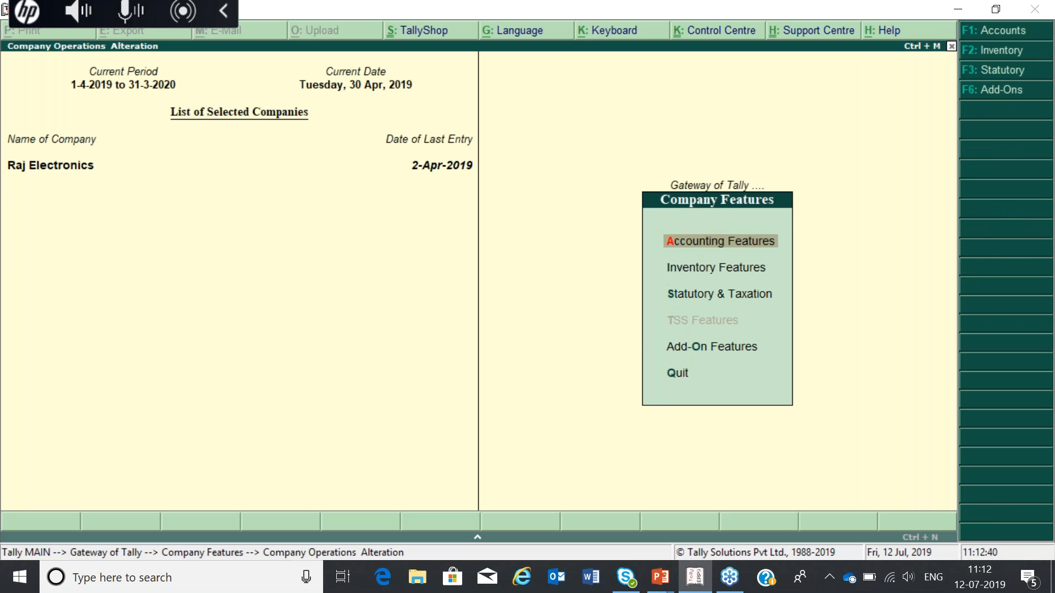
{"action": "key", "text": "Return"}
{"action": "key", "text": "Return"}
{"action": "key", "text": "Return"}
{"action": "key", "text": "Return"}
{"action": "key", "text": "Return"}
{"action": "key", "text": "Return"}
{"action": "key", "text": "Return"}
{"action": "key", "text": "Return"}
{"action": "key", "text": "Return"}
{"action": "key", "text": "Return"}
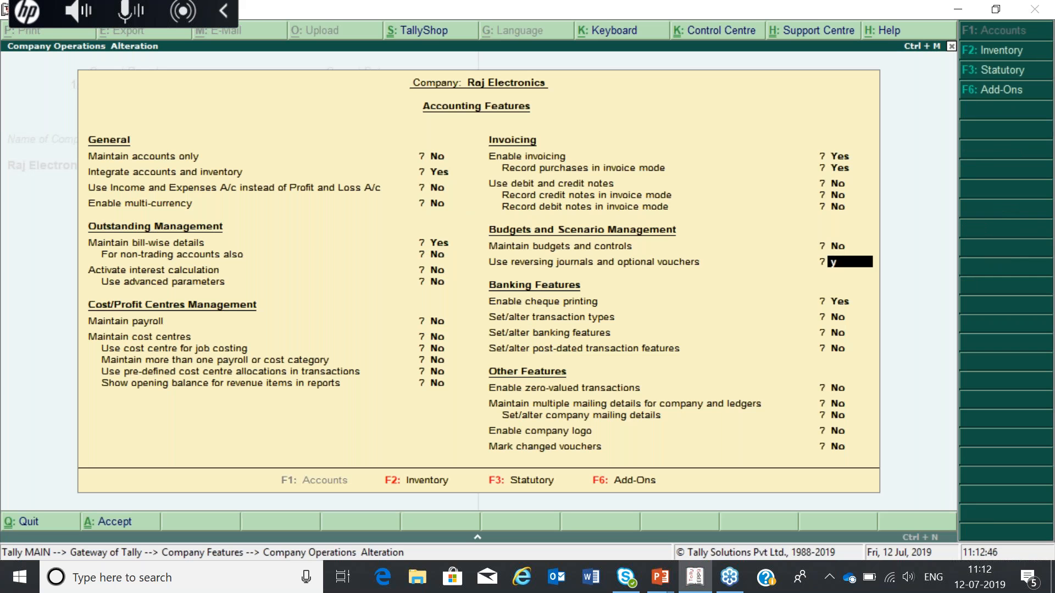
{"action": "key", "text": "Return"}
{"action": "key", "text": "Up"}
{"action": "key", "text": "Escape"}
{"action": "key", "text": "y"}
{"action": "key", "text": "Escape"}
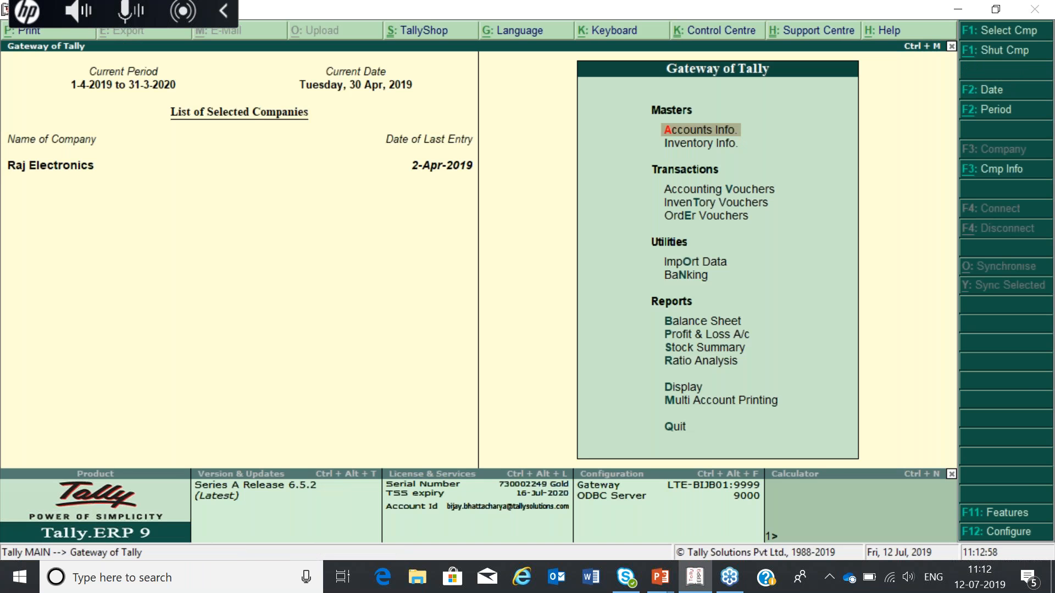
Step: Reopen the company's accounting features and check the options through banking, verifying the reversing journals and optional vouchers setting
{"action": "key", "text": "F11"}
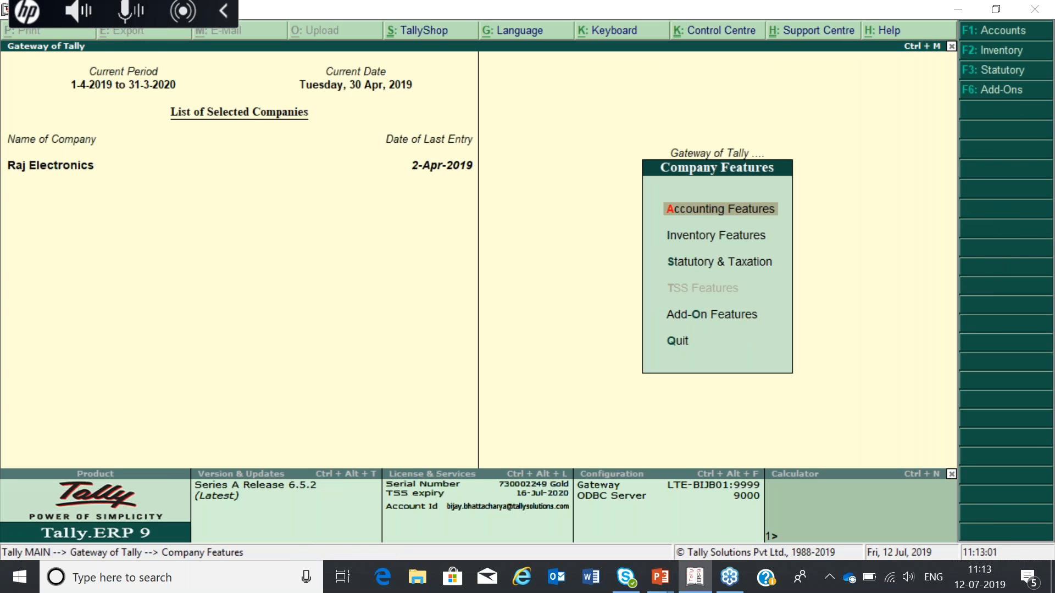
{"action": "key", "text": "Return"}
{"action": "key", "text": "Return"}
{"action": "key", "text": "Return"}
{"action": "key", "text": "Return"}
{"action": "key", "text": "Return"}
{"action": "key", "text": "Return"}
{"action": "key", "text": "Return"}
{"action": "key", "text": "Return"}
{"action": "key", "text": "Return"}
{"action": "key", "text": "Return"}
{"action": "key", "text": "Return"}
{"action": "key", "text": "Return"}
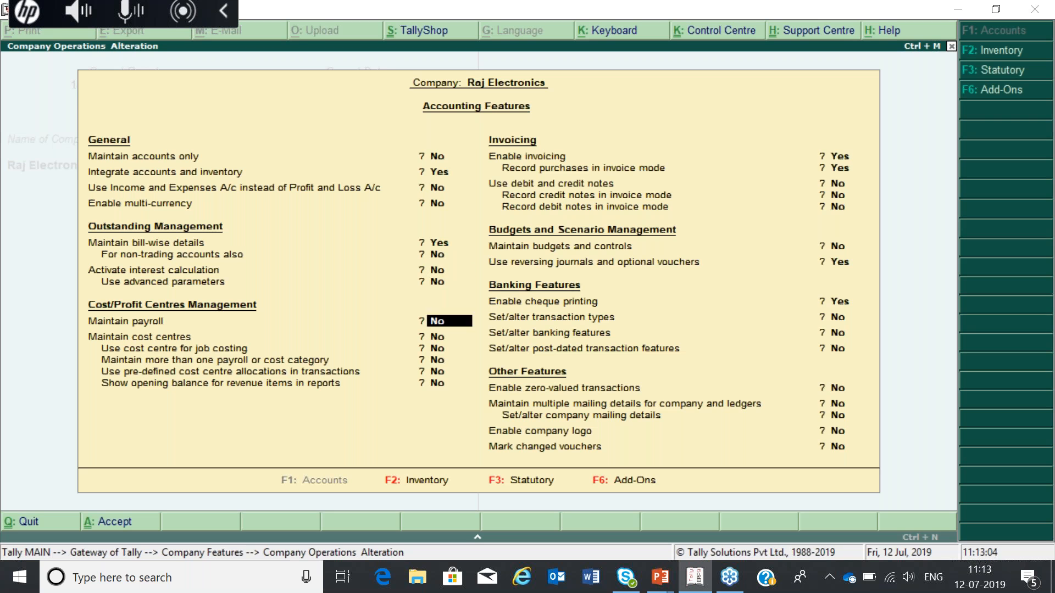
{"action": "key", "text": "Return"}
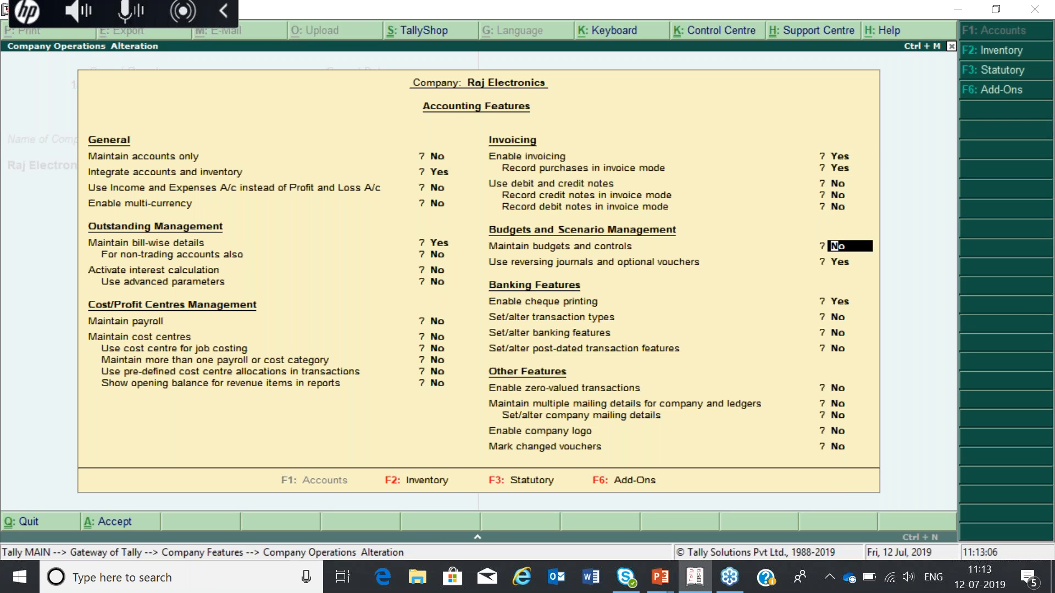
{"action": "key", "text": "Return"}
{"action": "type", "text": "y"}
{"action": "key", "text": "Return"}
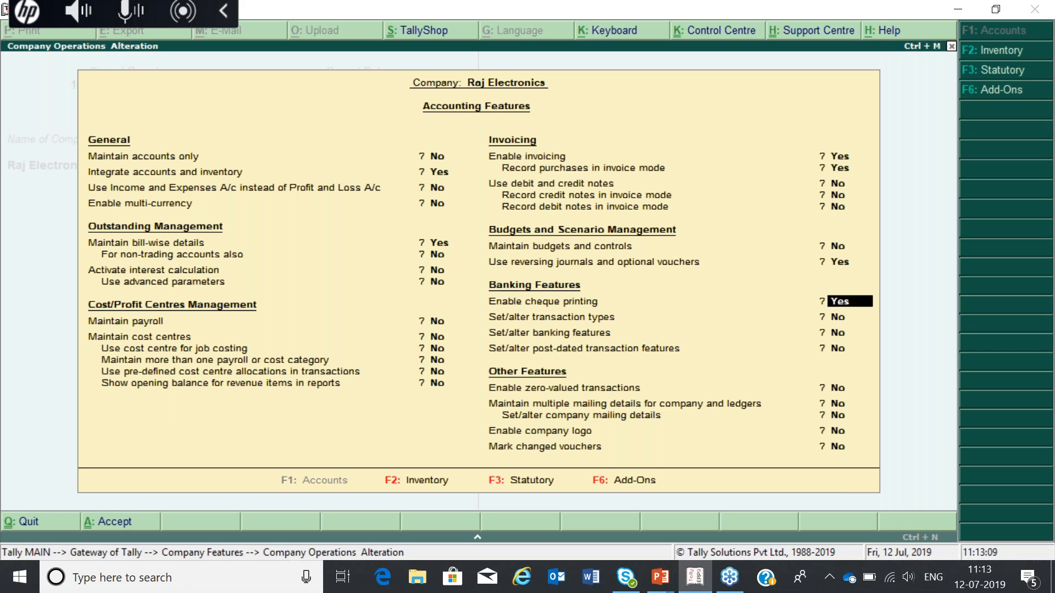
{"action": "key", "text": "Return"}
{"action": "key", "text": "Return"}
{"action": "key", "text": "Return"}
{"action": "key", "text": "Up"}
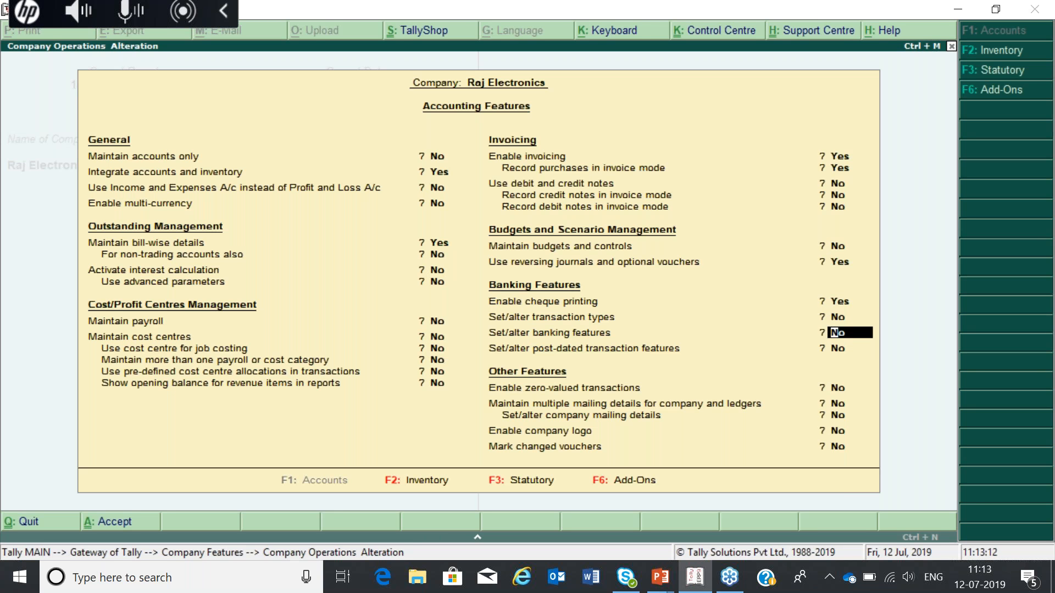
{"action": "key", "text": "Up"}
{"action": "key", "text": "Up"}
{"action": "key", "text": "Up"}
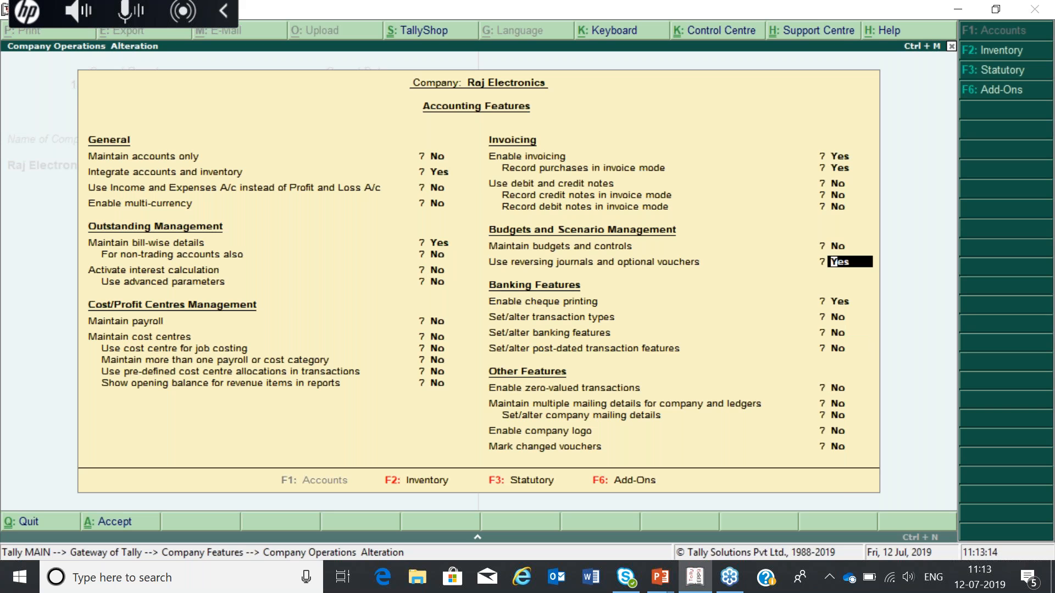
Step: Accept the accounting features with reversing journals and optional vouchers set to Yes, and return to the Gateway of Tally
{"action": "key", "text": "Return"}
{"action": "key", "text": "Return"}
{"action": "key", "text": "Return"}
{"action": "key", "text": "Return"}
{"action": "key", "text": "Return"}
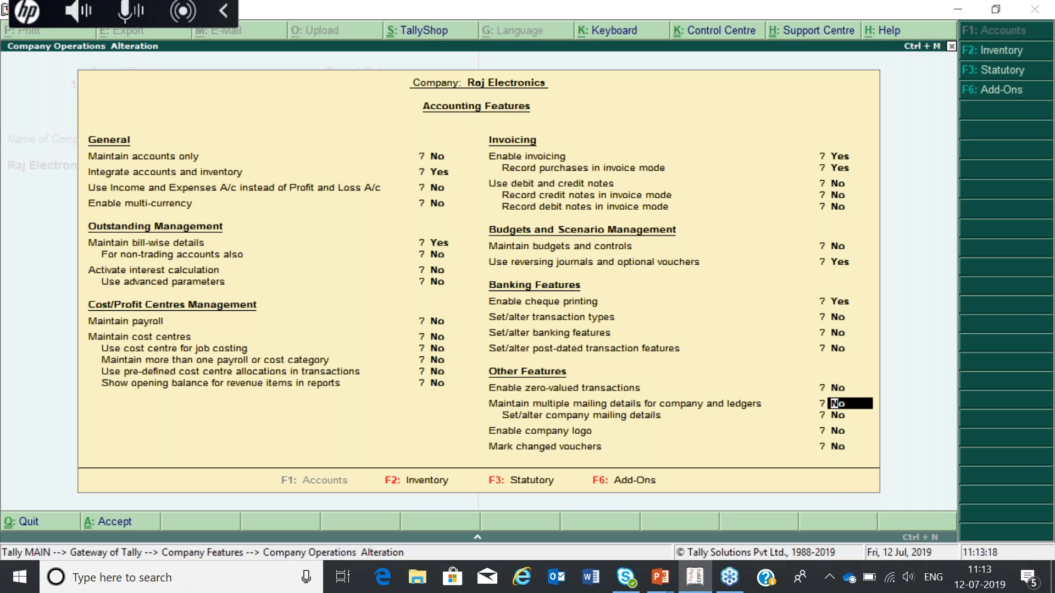
{"action": "key", "text": "Return"}
{"action": "key", "text": "Return"}
{"action": "key", "text": "Return"}
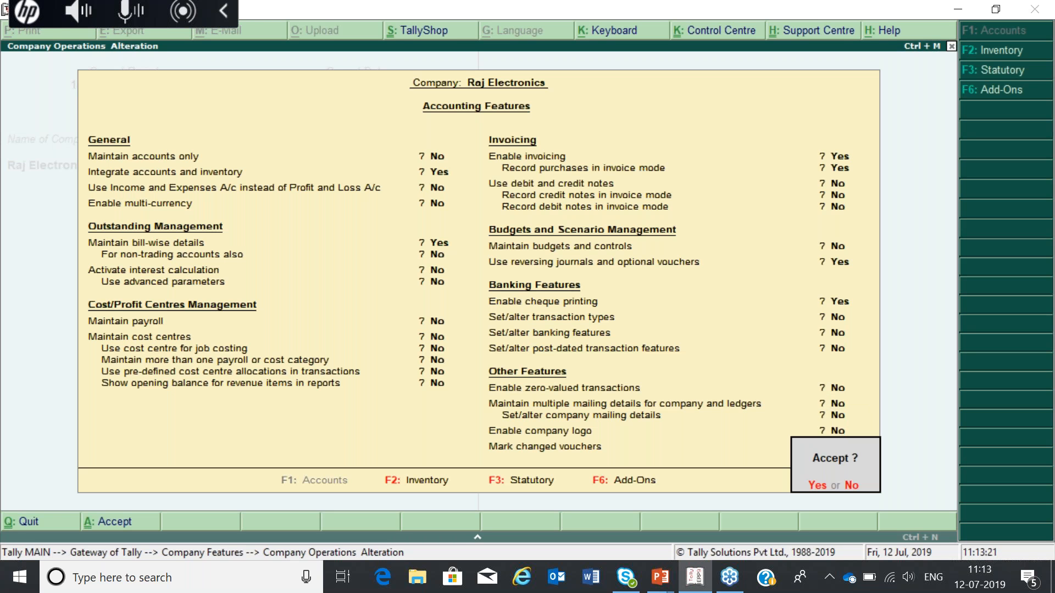
{"action": "key", "text": "Return"}
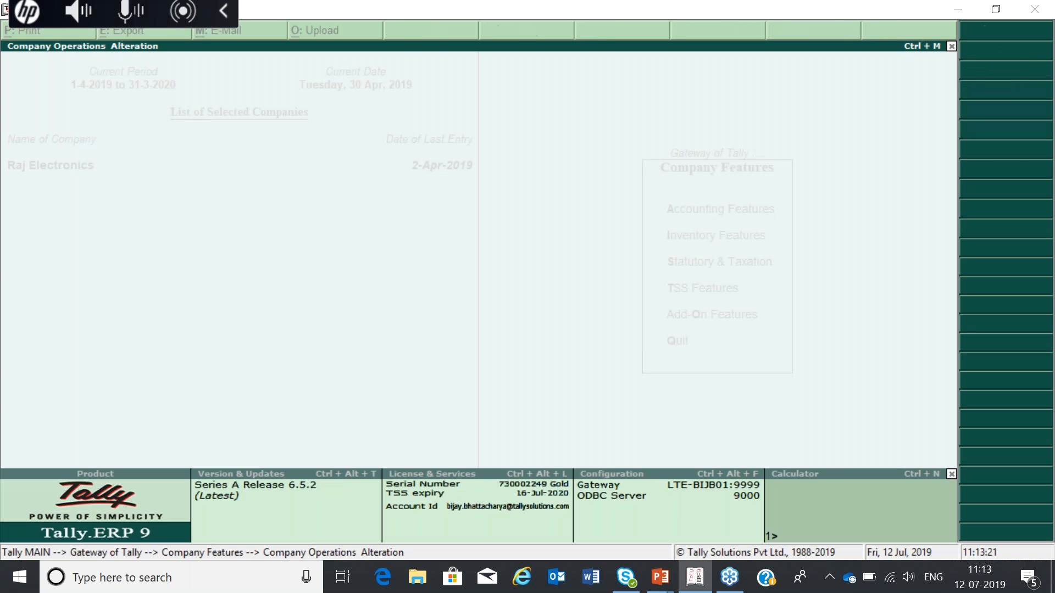
{"action": "key", "text": "Escape"}
Step: Open accounting voucher entry and switch it to a new Memorandum voucher
{"action": "key", "text": "Up"}
{"action": "key", "text": "Up"}
{"action": "key", "text": "Down"}
{"action": "key", "text": "Down"}
{"action": "key", "text": "Down"}
{"action": "key", "text": "Down"}
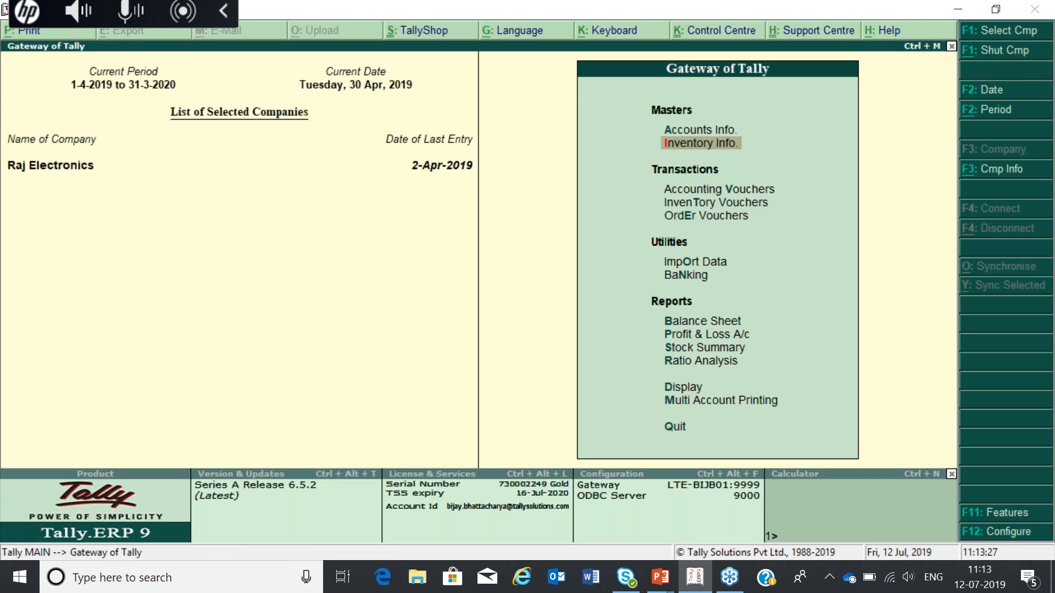
{"action": "key", "text": "Return"}
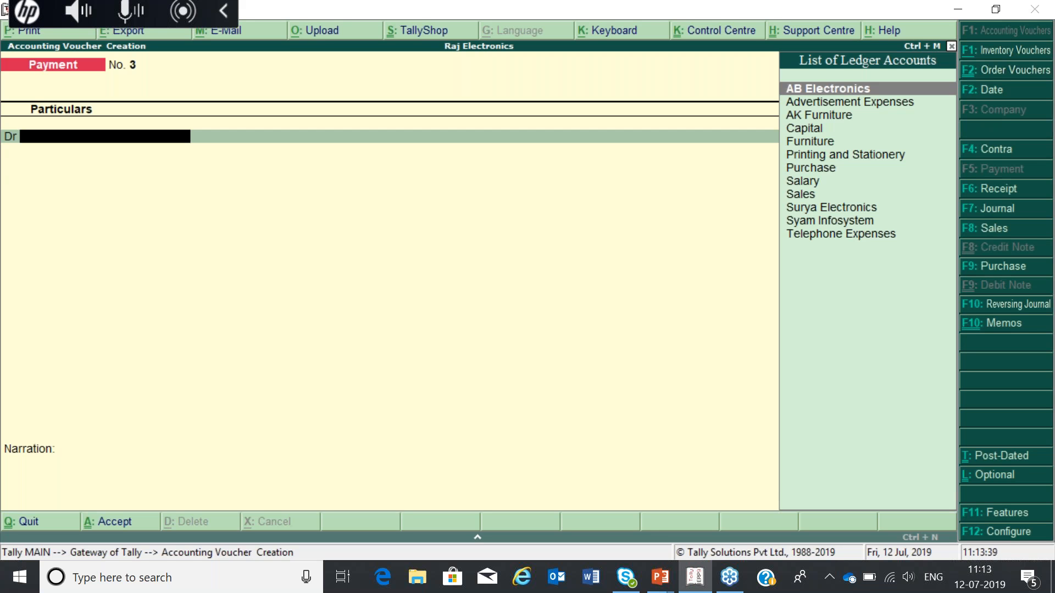
{"action": "key", "text": "ctrl+F10"}
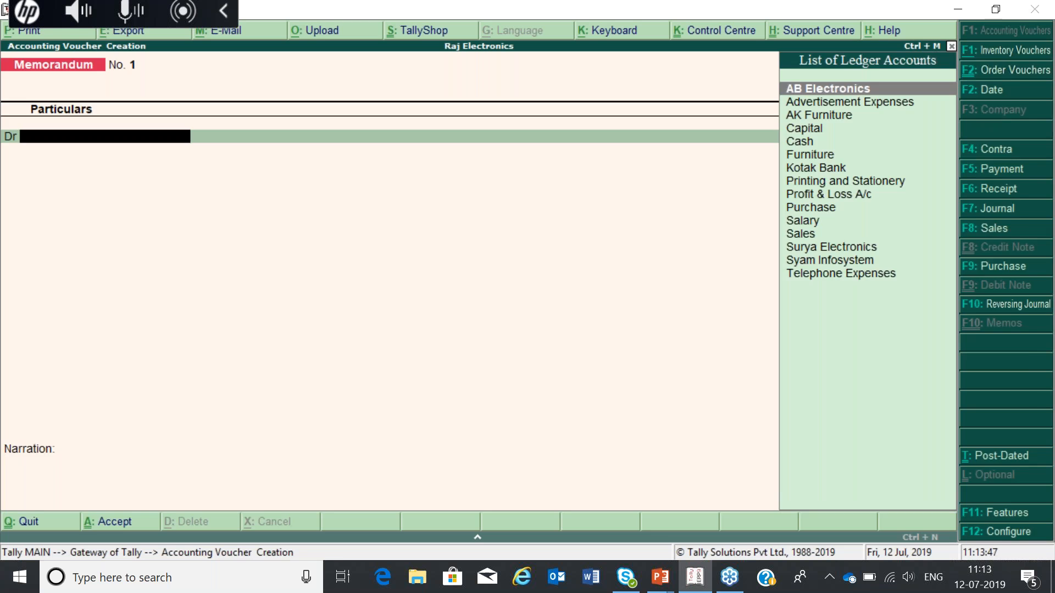
Step: Set the memorandum voucher's date to 10-4-2019
{"action": "key", "text": "F2"}
{"action": "type", "text": "10-"}
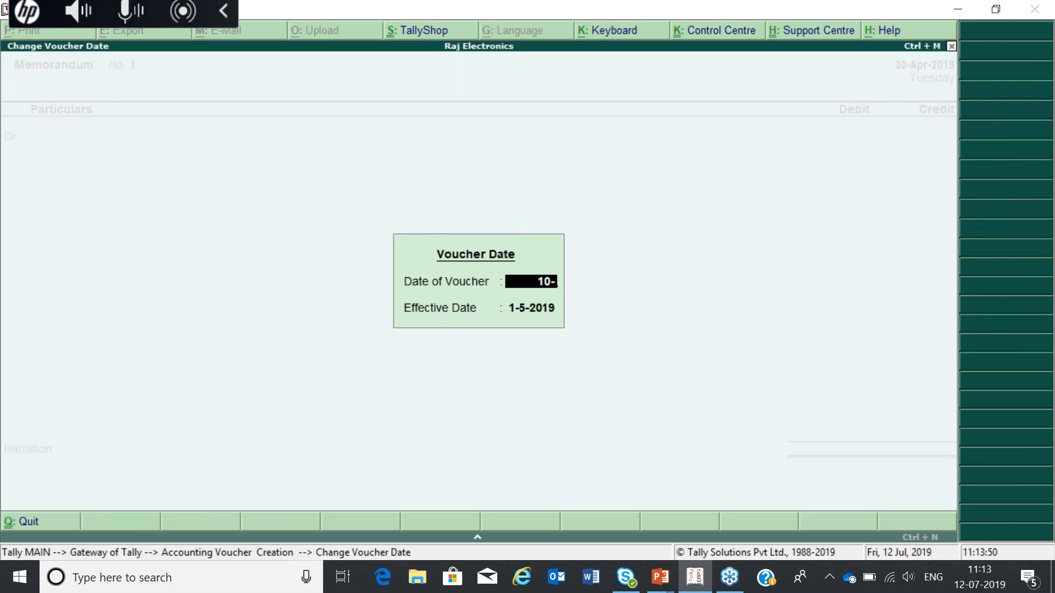
{"action": "type", "text": "4-2019"}
{"action": "key", "text": "Return"}
{"action": "key", "text": "Return"}
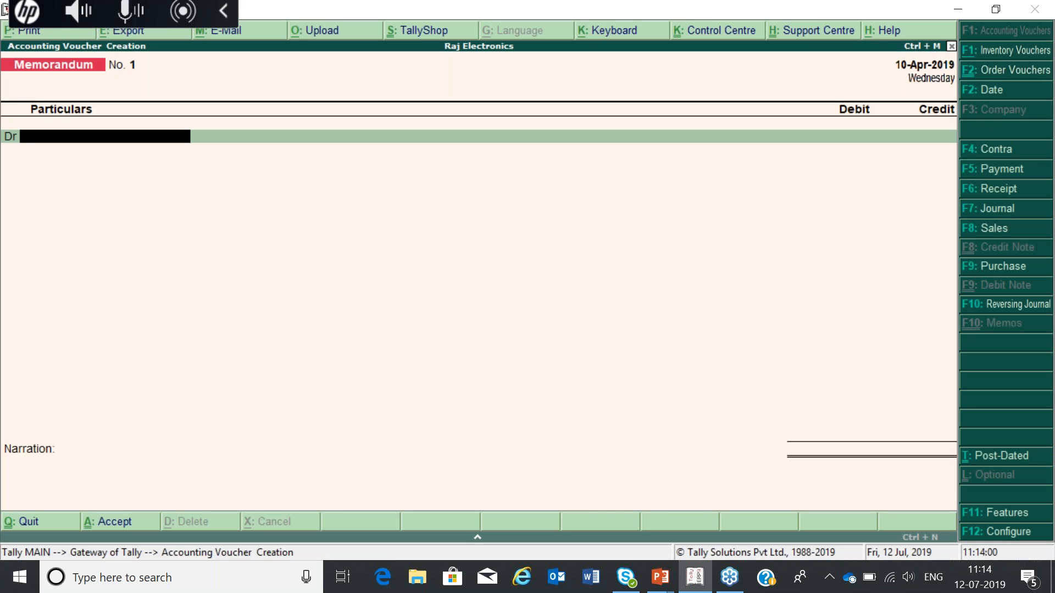
Step: Check the business scenario in the PowerPoint slide show, return to Tally.ERP 9 and debit Printing and Stationery with 5,000
{"action": "key", "text": "alt+Tab"}
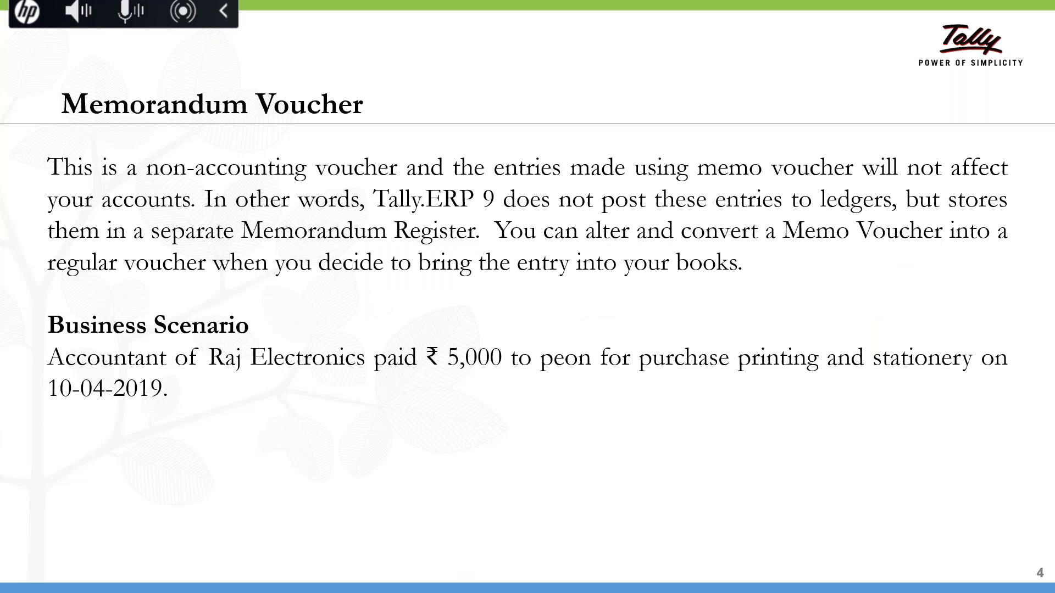
{"action": "key", "text": "alt+Tab"}
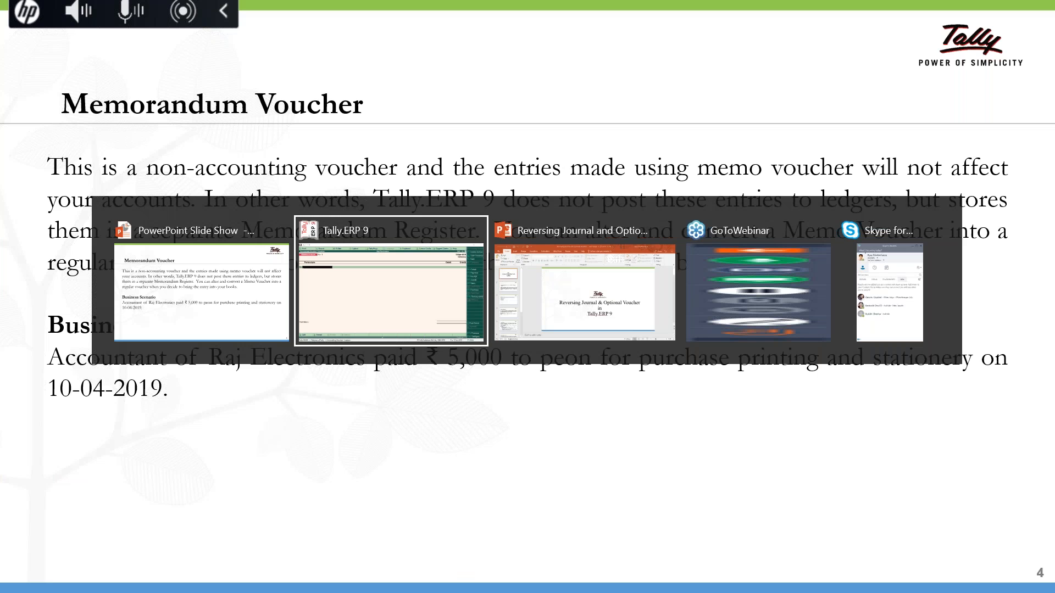
{"action": "type", "text": "Pri"}
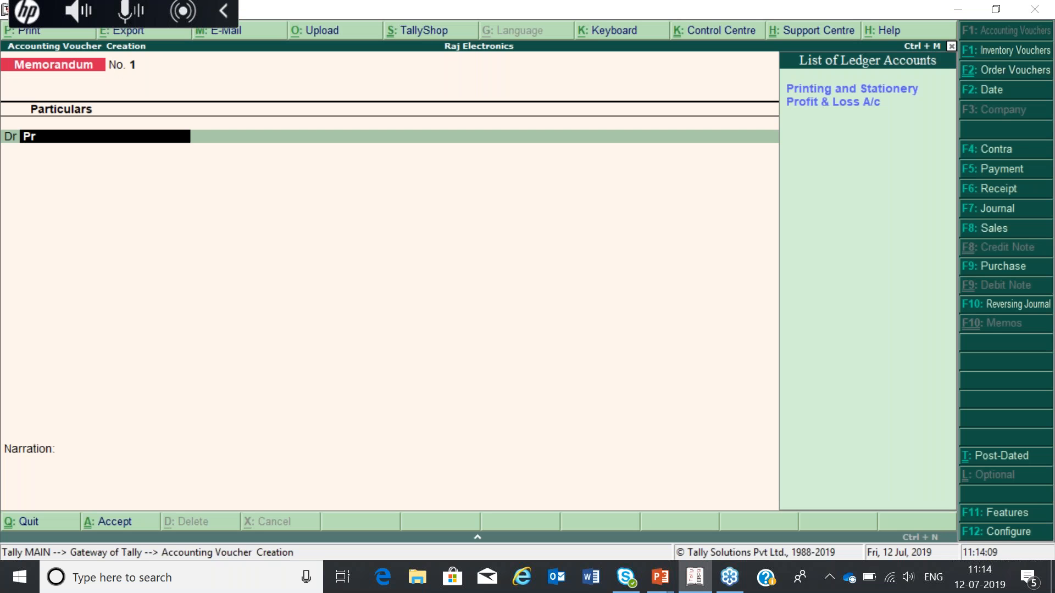
{"action": "key", "text": "Return"}
{"action": "type", "text": "5,00"}
{"action": "type", "text": "000"}
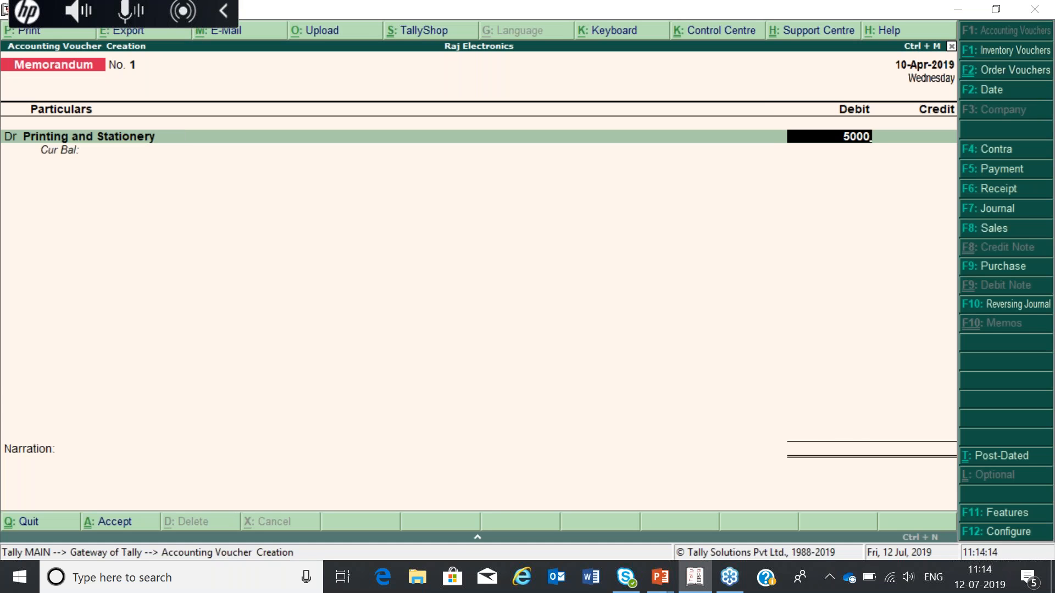
{"action": "key", "text": "Return"}
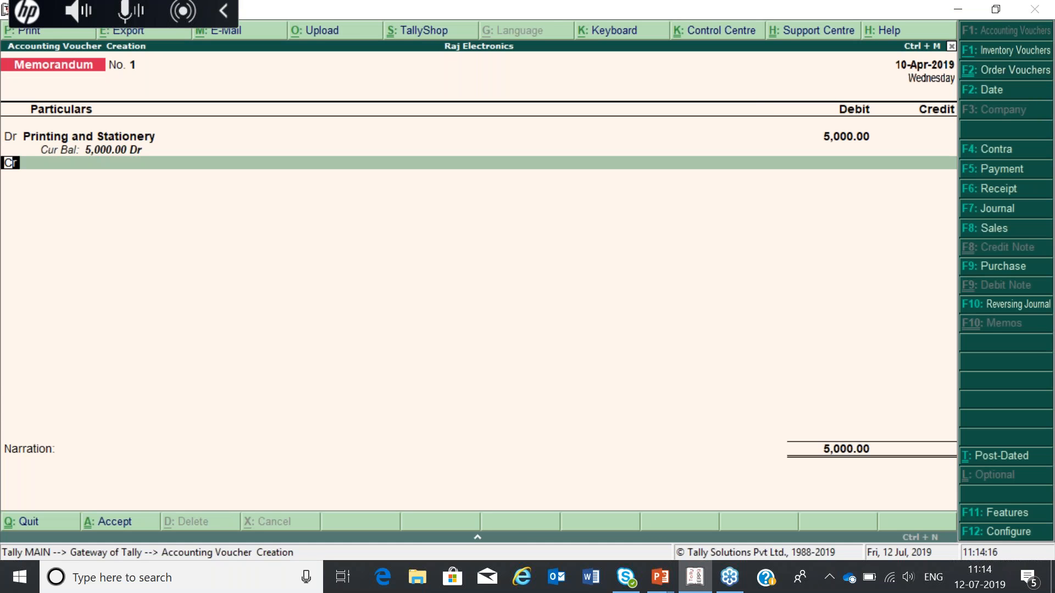
Step: Credit the Cash ledger with 5,000.00 as the balancing entry of the memorandum voucher
{"action": "key", "text": "Return"}
{"action": "key", "text": "Down"}
{"action": "key", "text": "Down"}
{"action": "key", "text": "Down"}
{"action": "key", "text": "Down"}
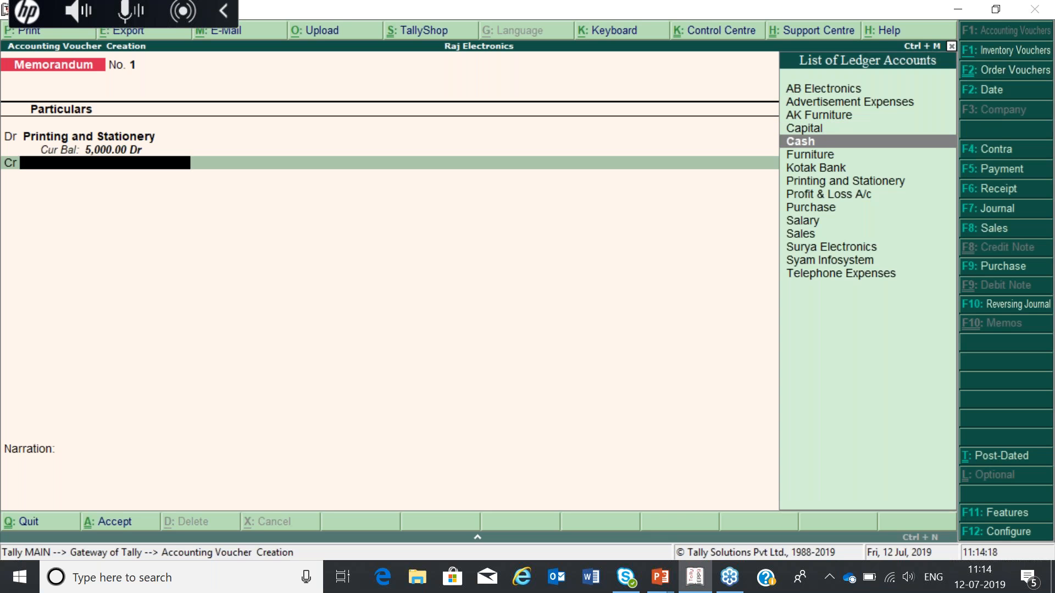
{"action": "key", "text": "Return"}
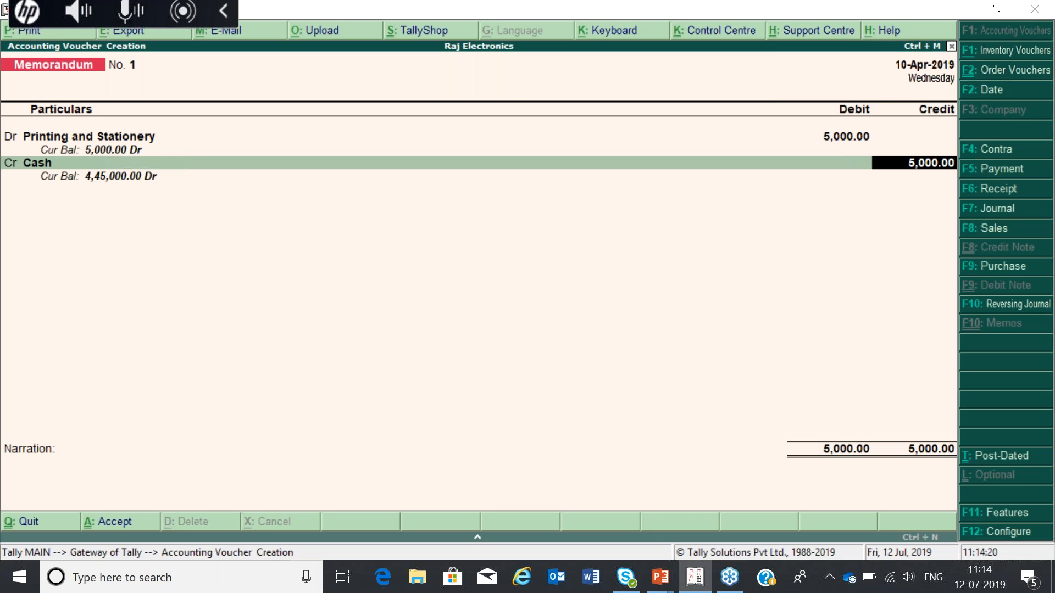
{"action": "key", "text": "Return"}
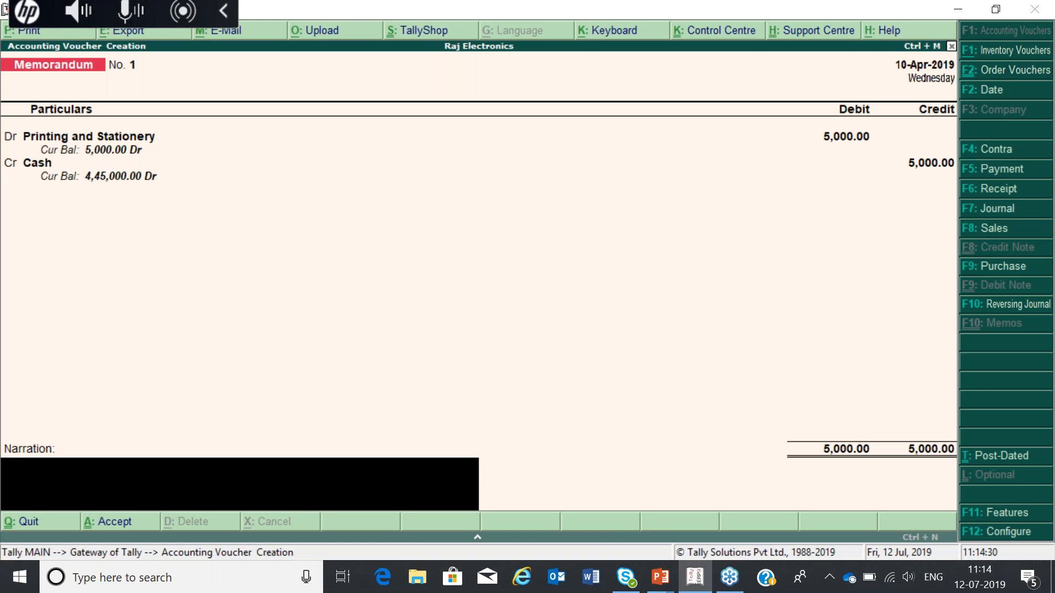
Step: Enter the voucher narration "Being cash paid for printing and stationery purchase"
{"action": "type", "text": "Being cash paid for printing"}
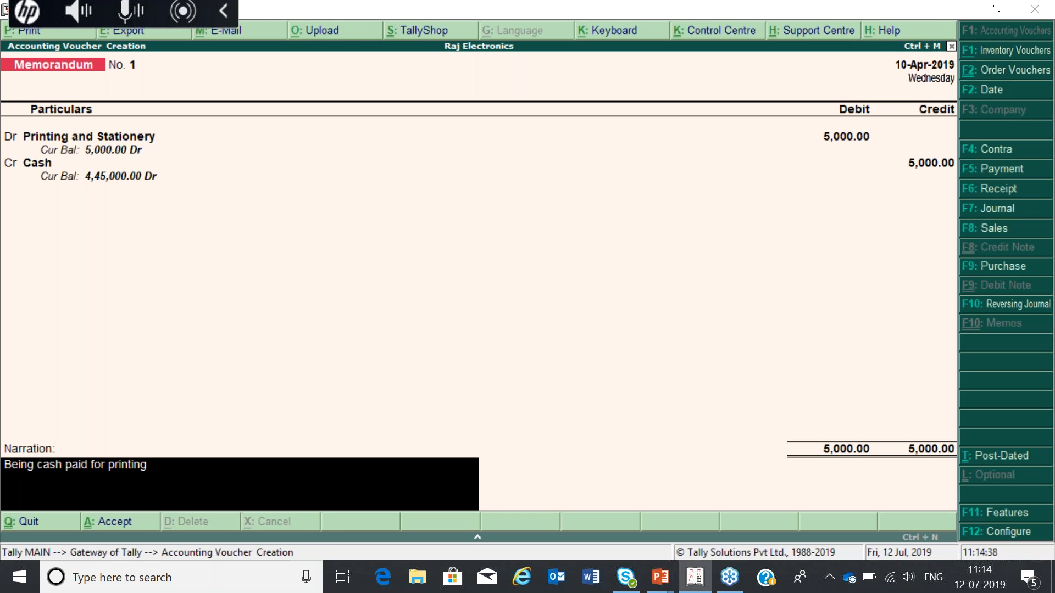
{"action": "type", "text": " and stationery purchase"}
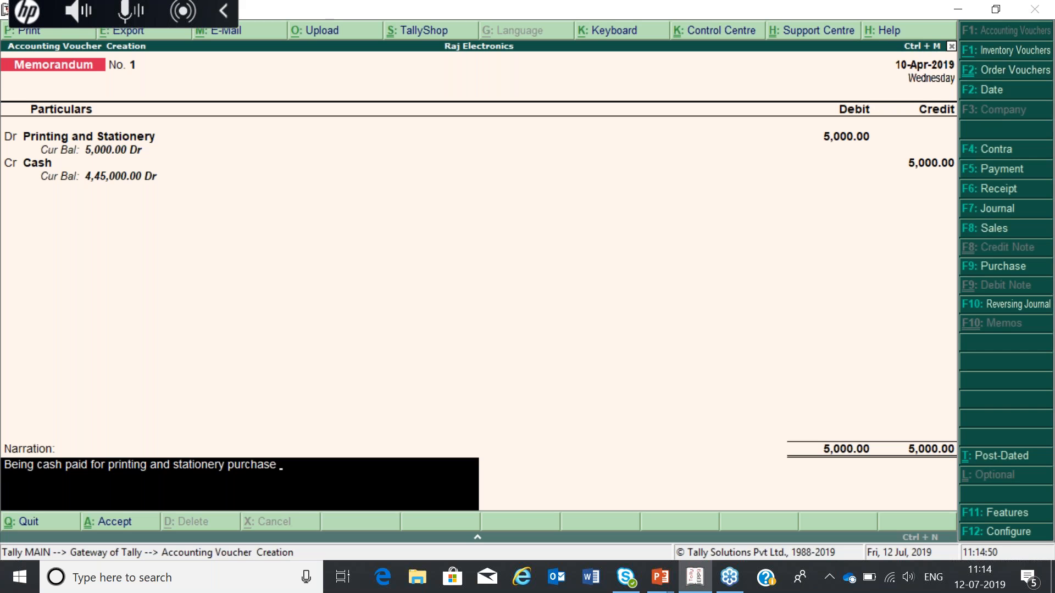
{"action": "key", "text": "Return"}
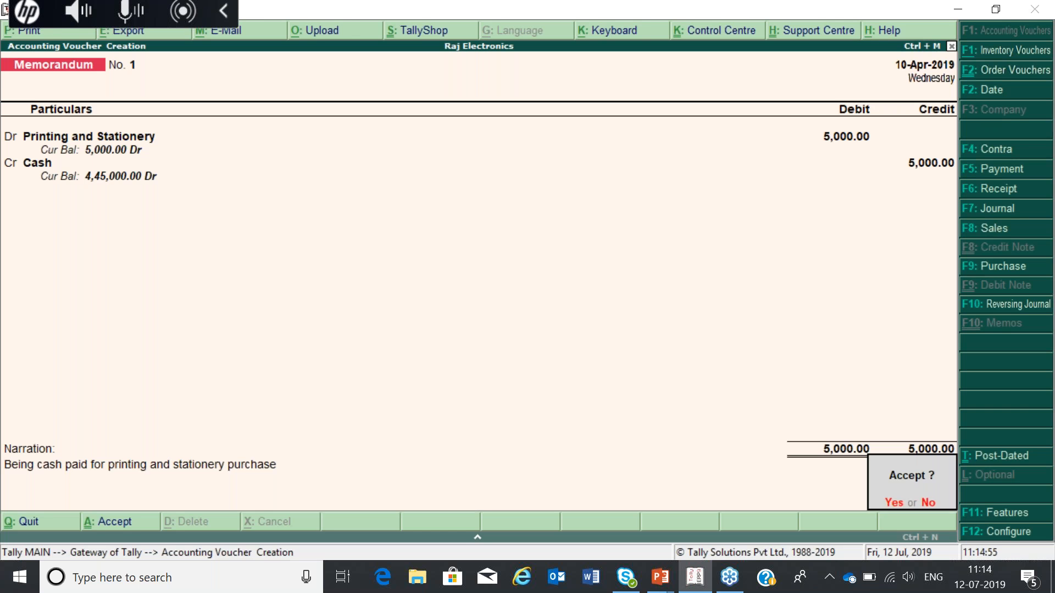
Step: Save the memorandum voucher, bring it back up for review and leave voucher entry
{"action": "key", "text": "Return"}
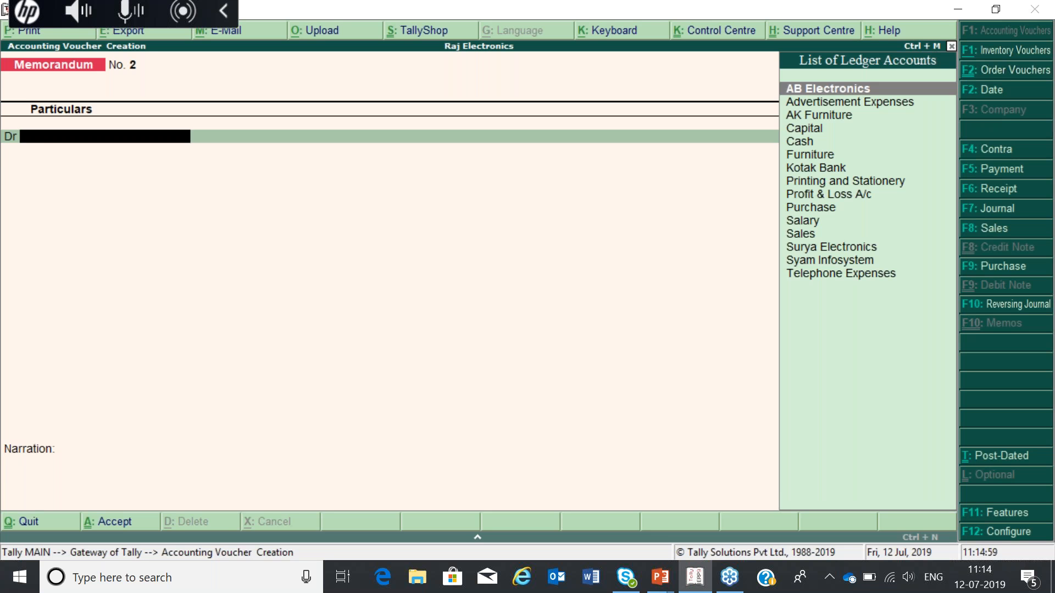
{"action": "key", "text": "Page_Up"}
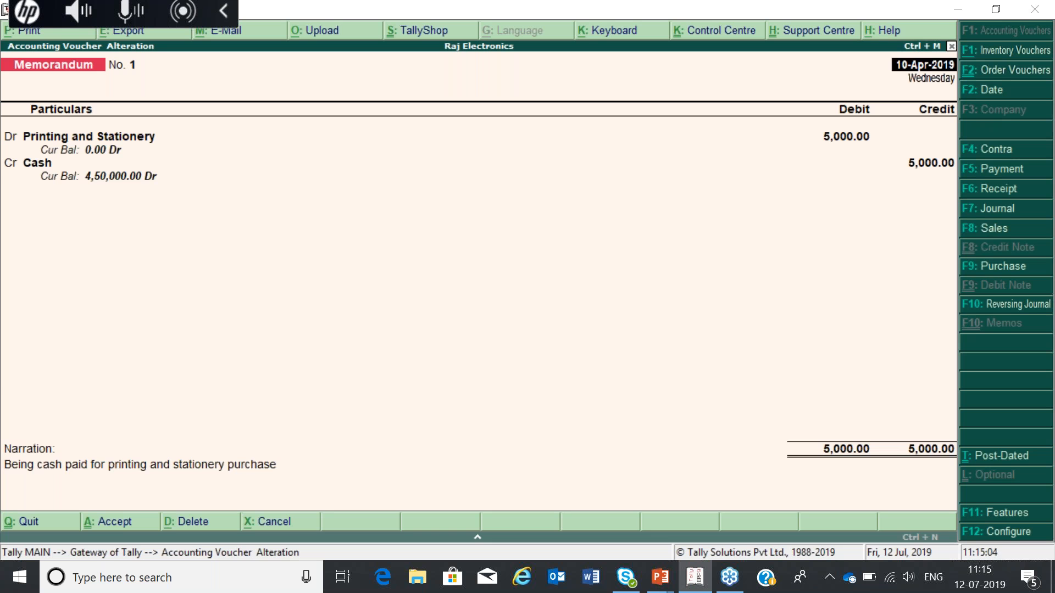
{"action": "key", "text": "Escape"}
{"action": "key", "text": "Return"}
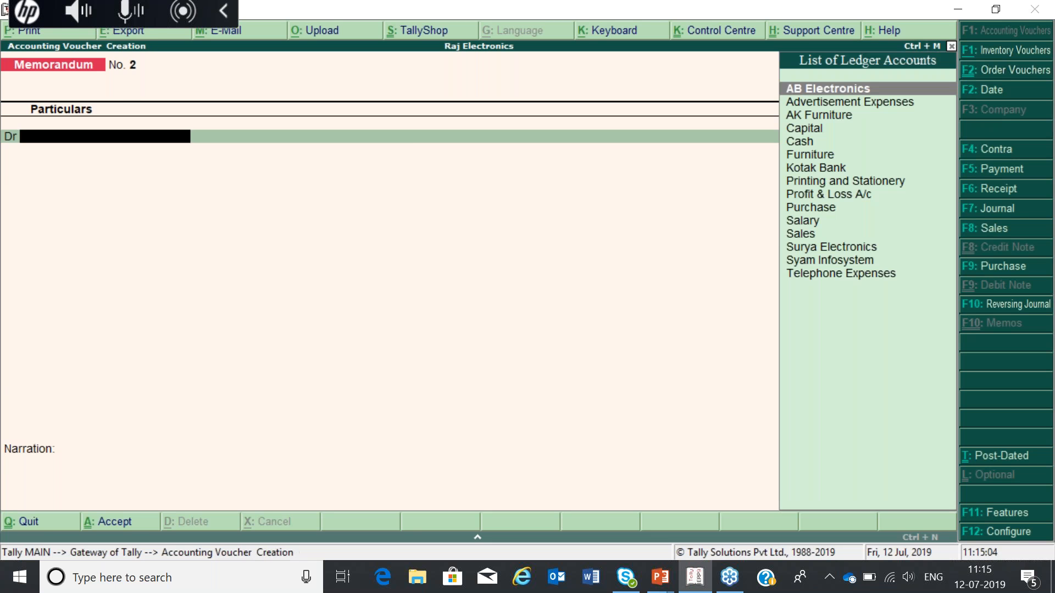
{"action": "key", "text": "Escape"}
Step: Open the Profit & Loss A/c and check the Printing and Stationery line under Indirect Expenses
{"action": "key", "text": "Up"}
{"action": "key", "text": "Up"}
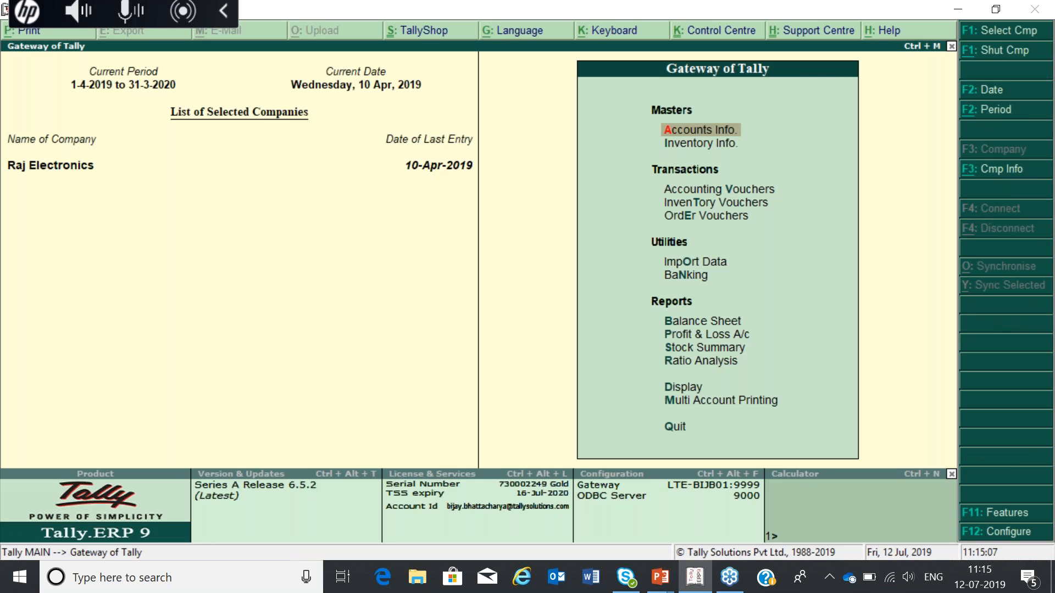
{"action": "key", "text": "p"}
{"action": "key", "text": "Down"}
{"action": "key", "text": "Down"}
{"action": "key", "text": "Down"}
{"action": "key", "text": "Down"}
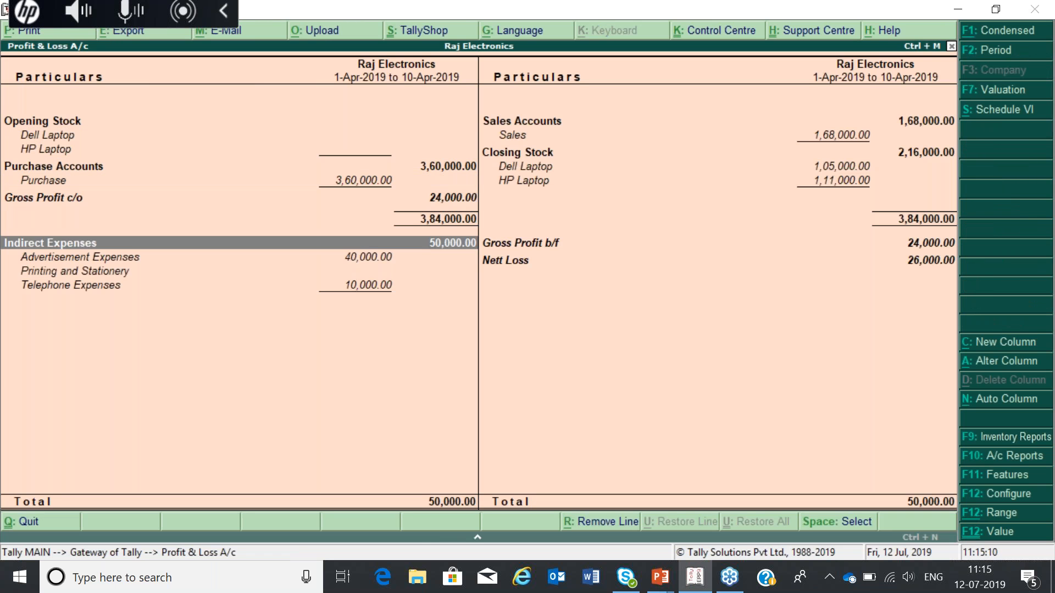
{"action": "key", "text": "Down"}
{"action": "key", "text": "Down"}
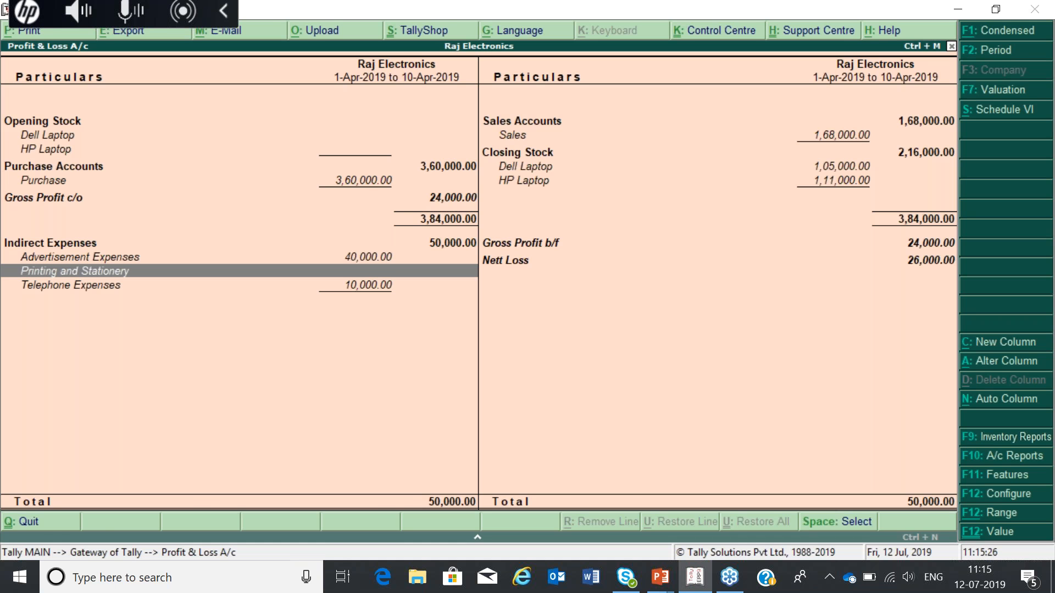
Step: Close the Profit & Loss A/c and display the Memorandum Vouchers register from the Exception Reports
{"action": "key", "text": "Escape"}
{"action": "key", "text": "Down"}
{"action": "key", "text": "Down"}
{"action": "key", "text": "Down"}
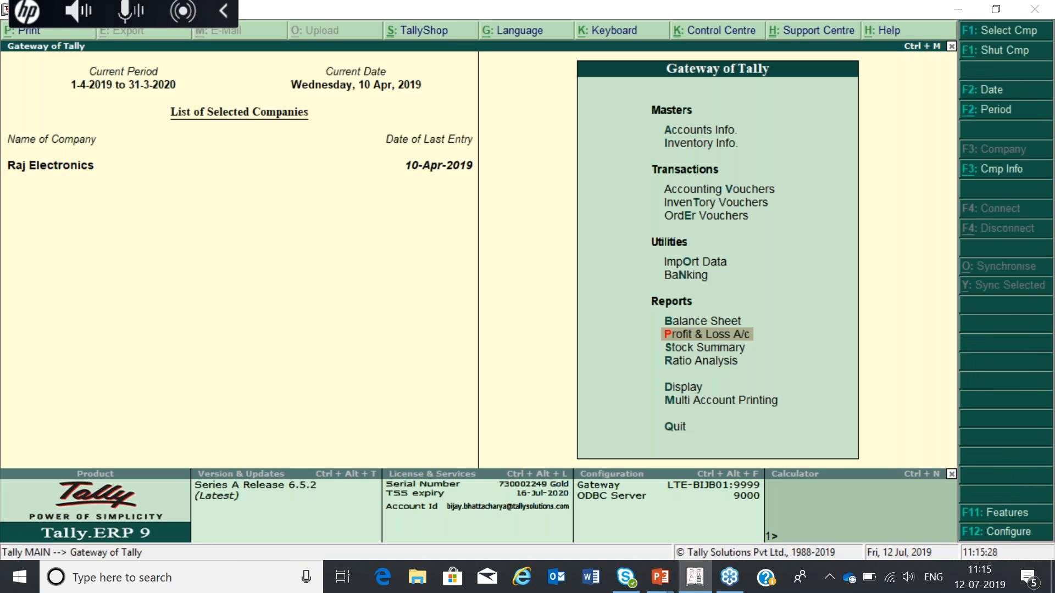
{"action": "key", "text": "Return"}
{"action": "key", "text": "Down"}
{"action": "key", "text": "Down"}
{"action": "key", "text": "Down"}
{"action": "key", "text": "Down"}
{"action": "key", "text": "Down"}
{"action": "key", "text": "Down"}
{"action": "key", "text": "Down"}
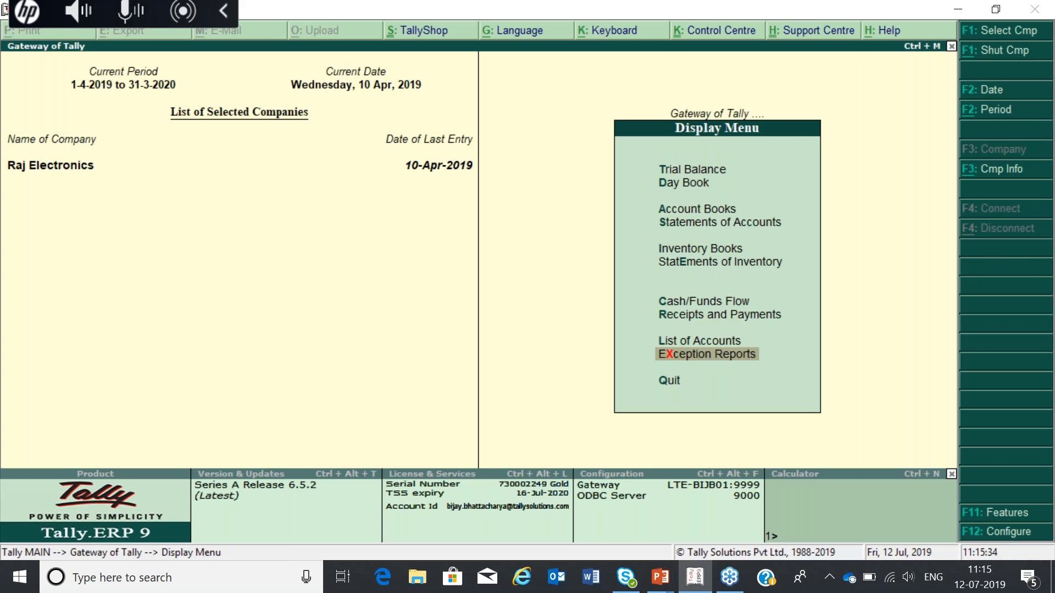
{"action": "key", "text": "Return"}
{"action": "key", "text": "Down"}
{"action": "key", "text": "Down"}
{"action": "key", "text": "Down"}
{"action": "key", "text": "Down"}
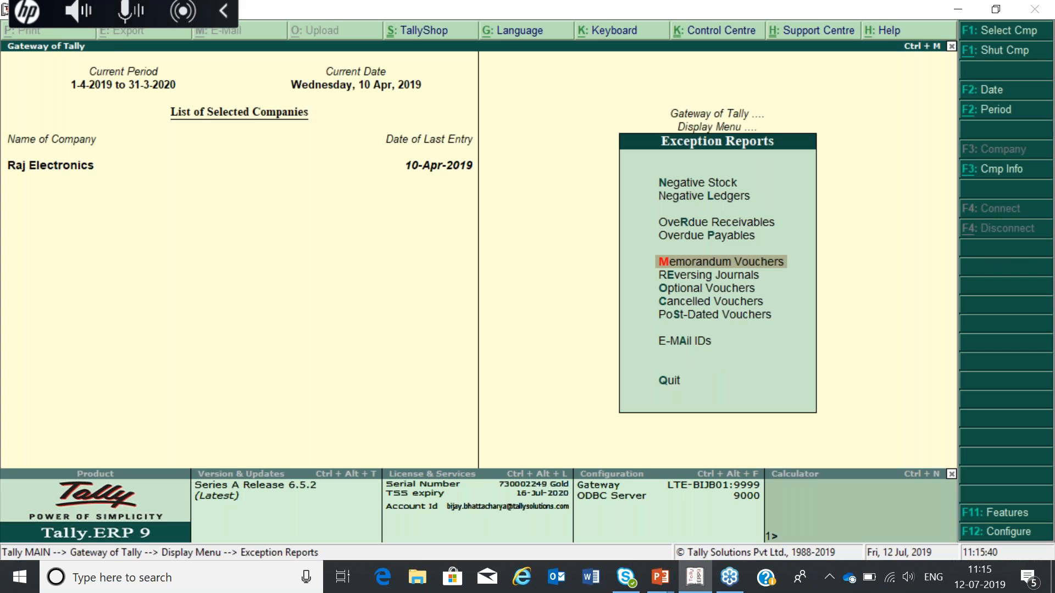
{"action": "key", "text": "Return"}
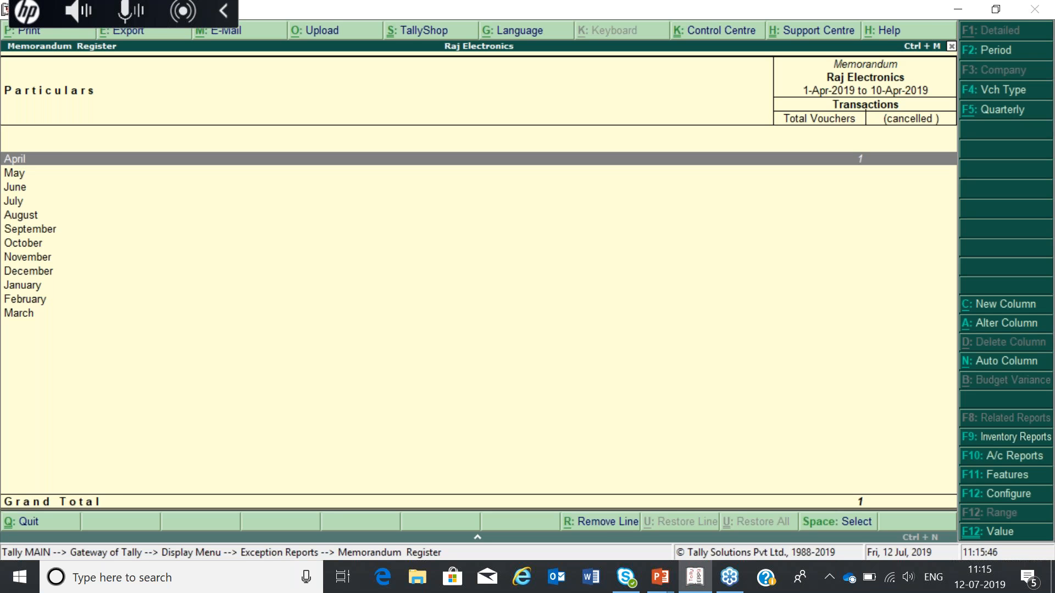
Step: Review April's Printing and Stationery memorandum voucher and return to the Gateway of Tally without altering it
{"action": "key", "text": "Return"}
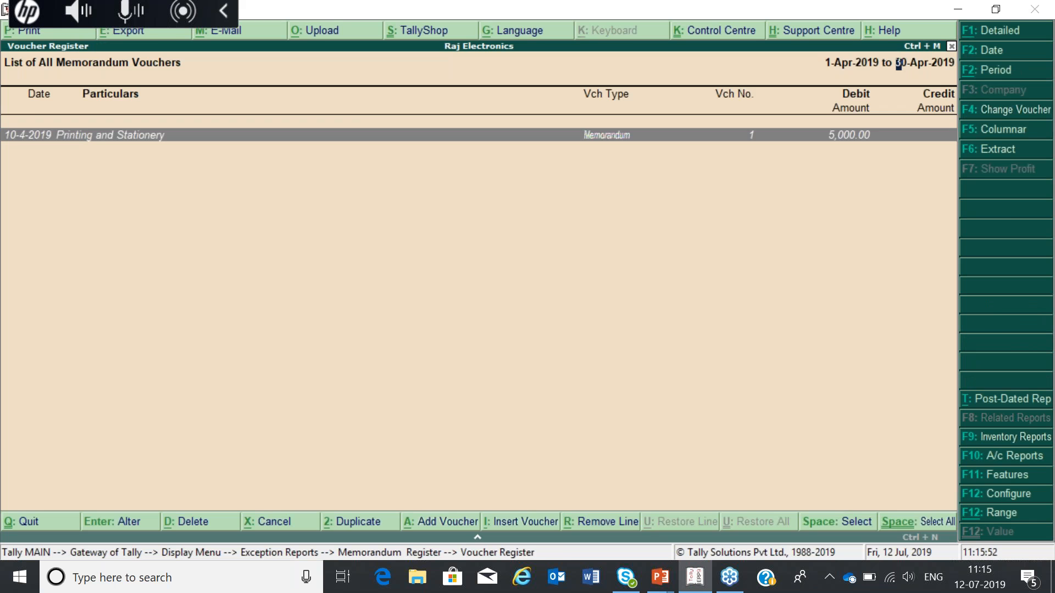
{"action": "key", "text": "Return"}
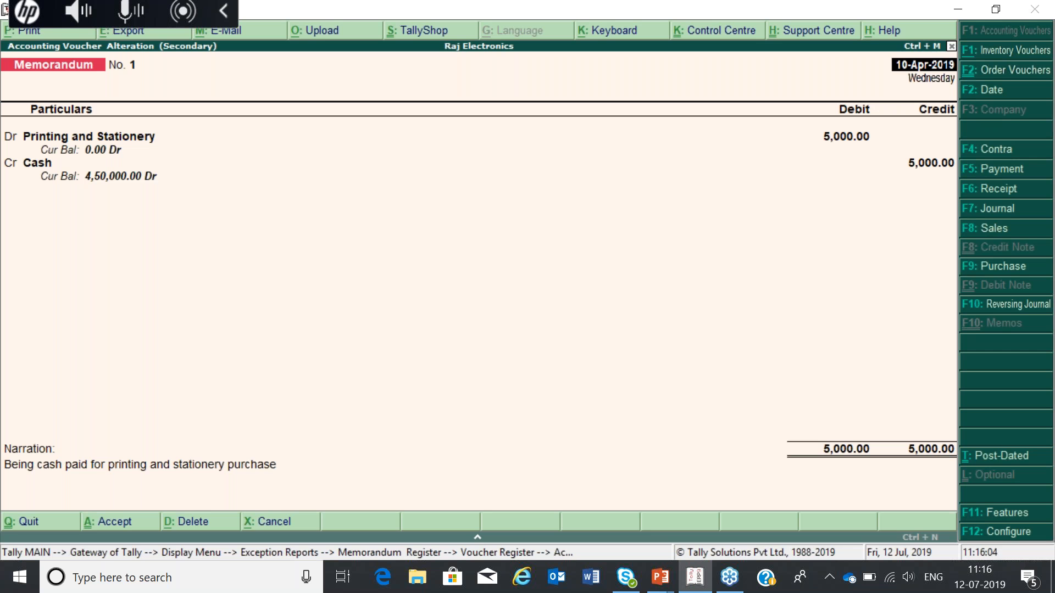
{"action": "key", "text": "Escape"}
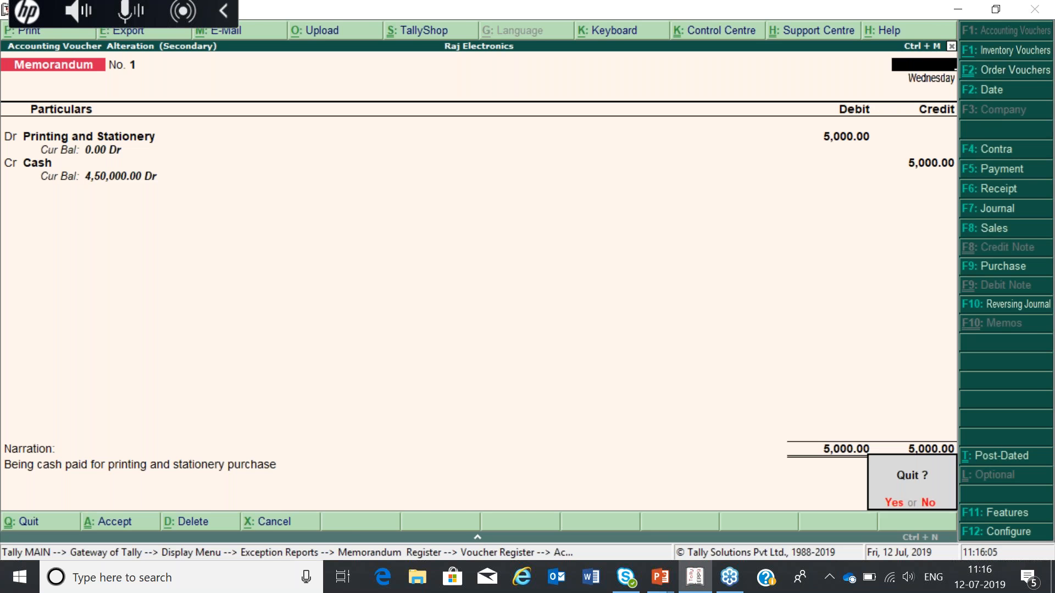
{"action": "key", "text": "y"}
{"action": "key", "text": "Escape"}
{"action": "key", "text": "Return"}
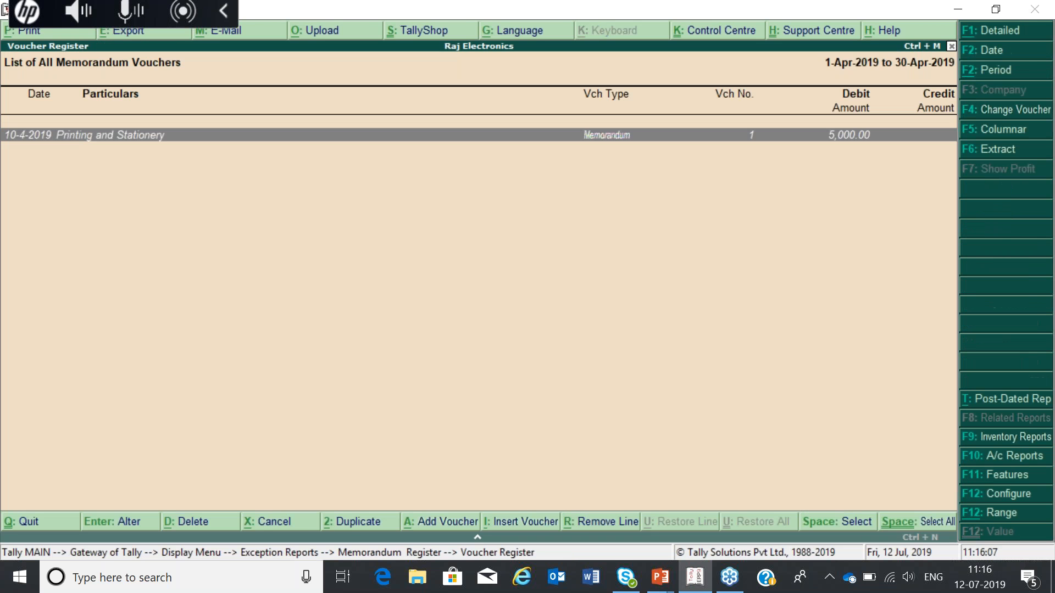
{"action": "key", "text": "Escape"}
{"action": "key", "text": "Escape"}
{"action": "key", "text": "Escape"}
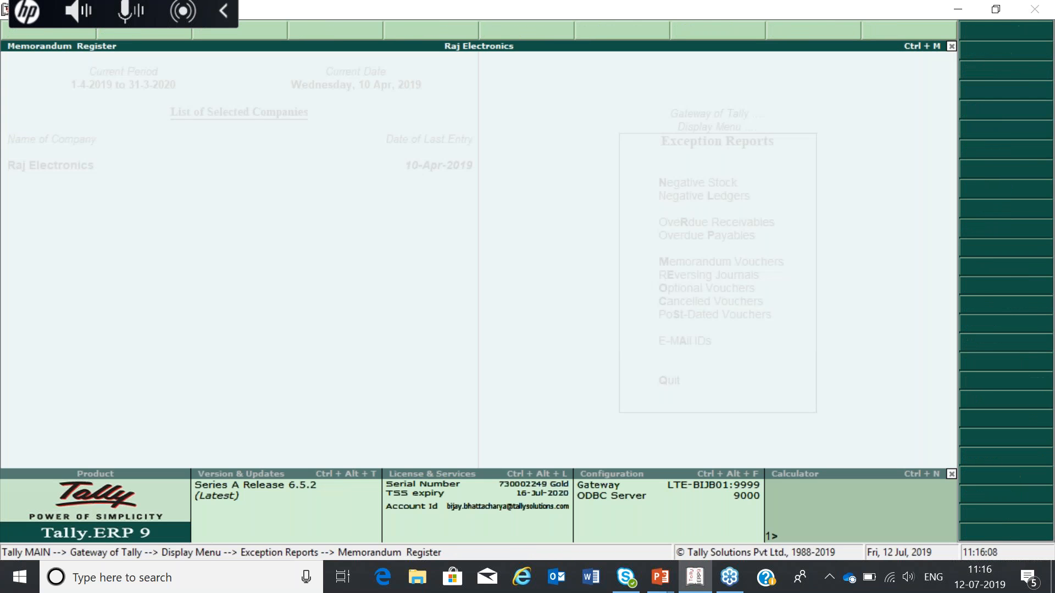
{"action": "key", "text": "Escape"}
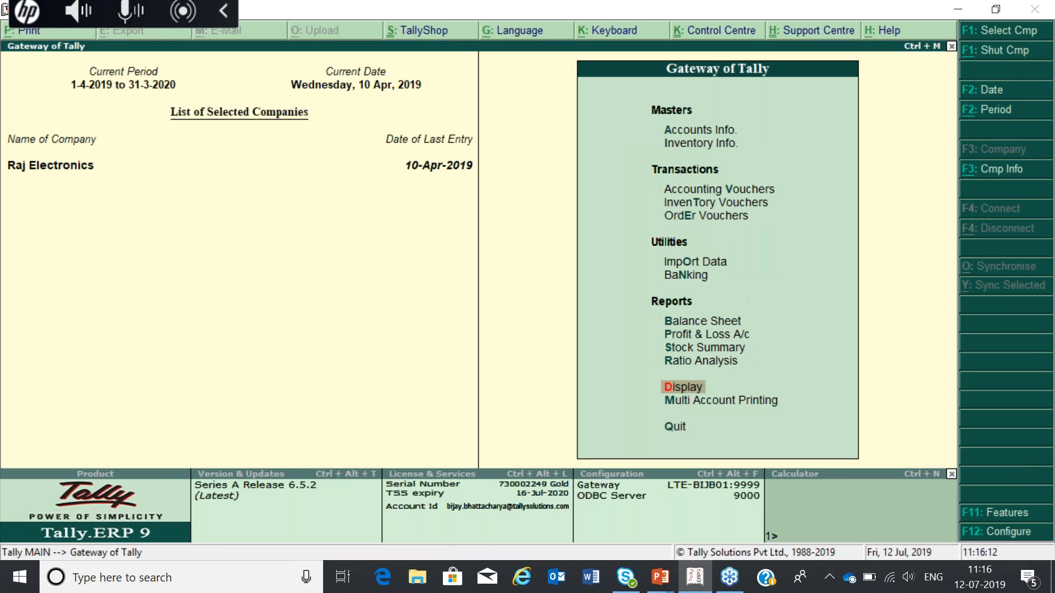
{"action": "key", "text": "Down"}
{"action": "key", "text": "Down"}
{"action": "key", "text": "Down"}
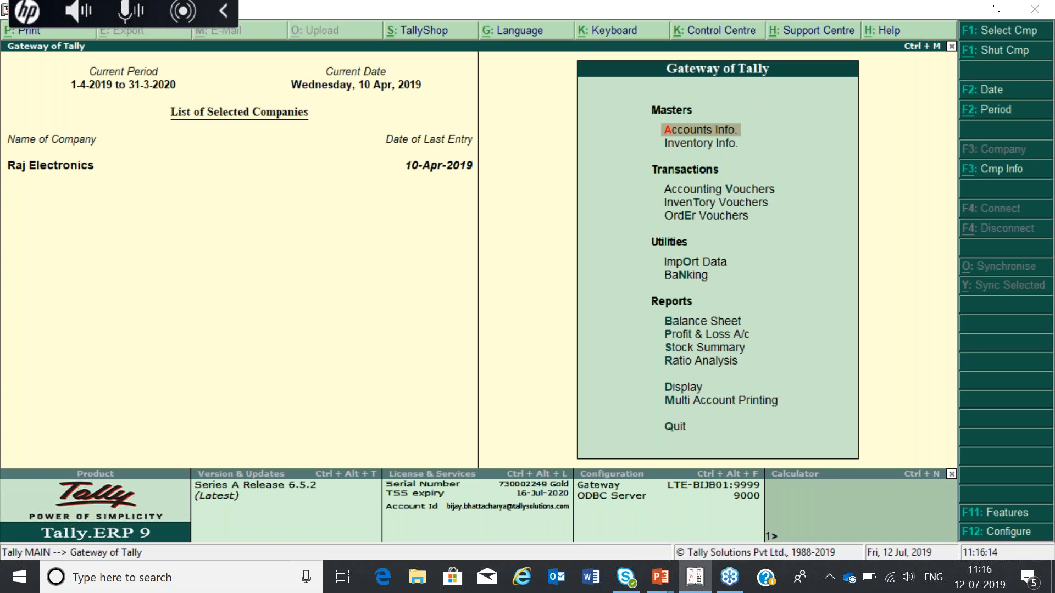
{"action": "key", "text": "Down"}
{"action": "key", "text": "Down"}
{"action": "key", "text": "Down"}
{"action": "key", "text": "Up"}
{"action": "key", "text": "Up"}
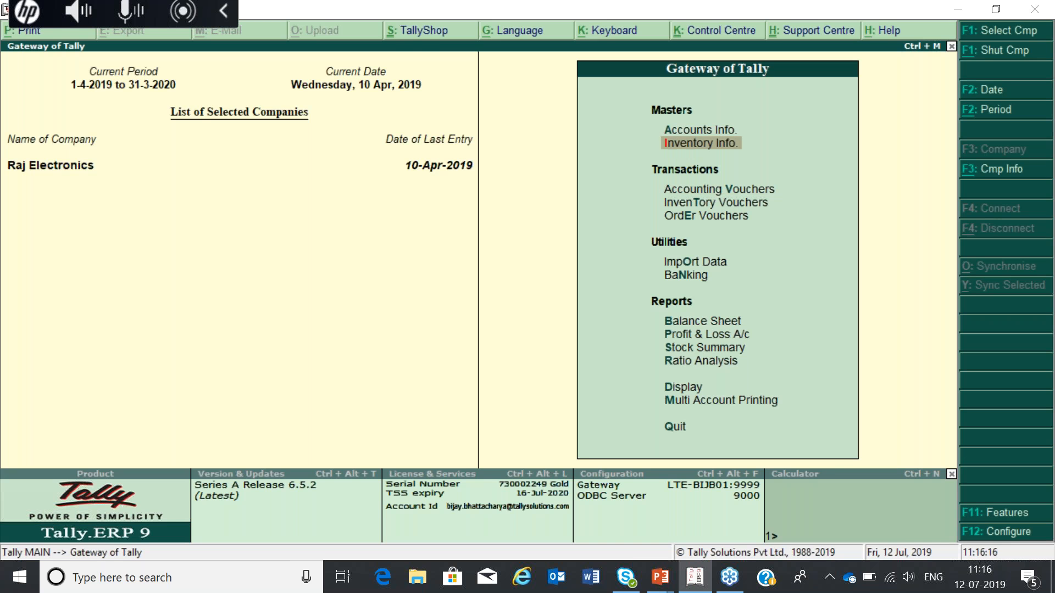
{"action": "key", "text": "Down"}
{"action": "key", "text": "Down"}
{"action": "key", "text": "Down"}
{"action": "key", "text": "Down"}
{"action": "key", "text": "Down"}
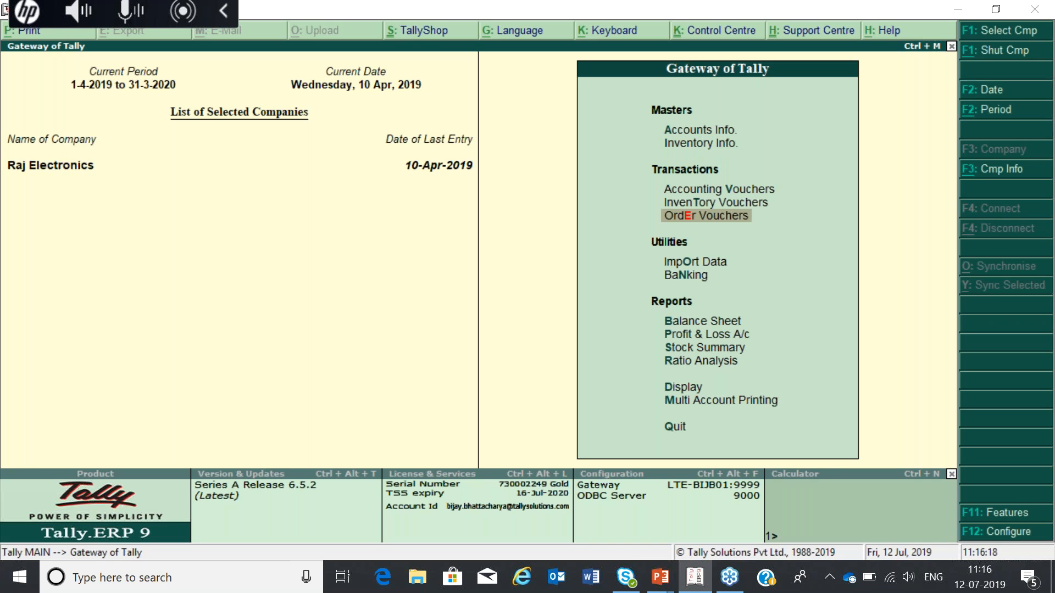
{"action": "key", "text": "Down"}
{"action": "key", "text": "Down"}
{"action": "key", "text": "Down"}
{"action": "key", "text": "Down"}
{"action": "key", "text": "Down"}
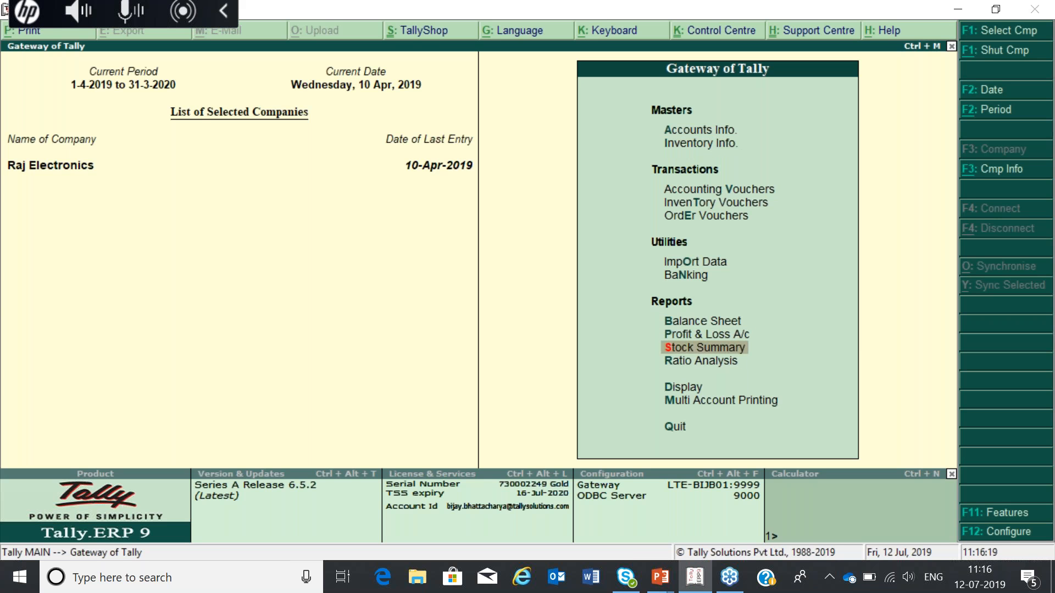
Step: Display the Memorandum Vouchers register under Exception Reports
{"action": "key", "text": "Return"}
{"action": "key", "text": "Down"}
{"action": "key", "text": "Down"}
{"action": "key", "text": "Down"}
{"action": "key", "text": "Down"}
{"action": "key", "text": "Down"}
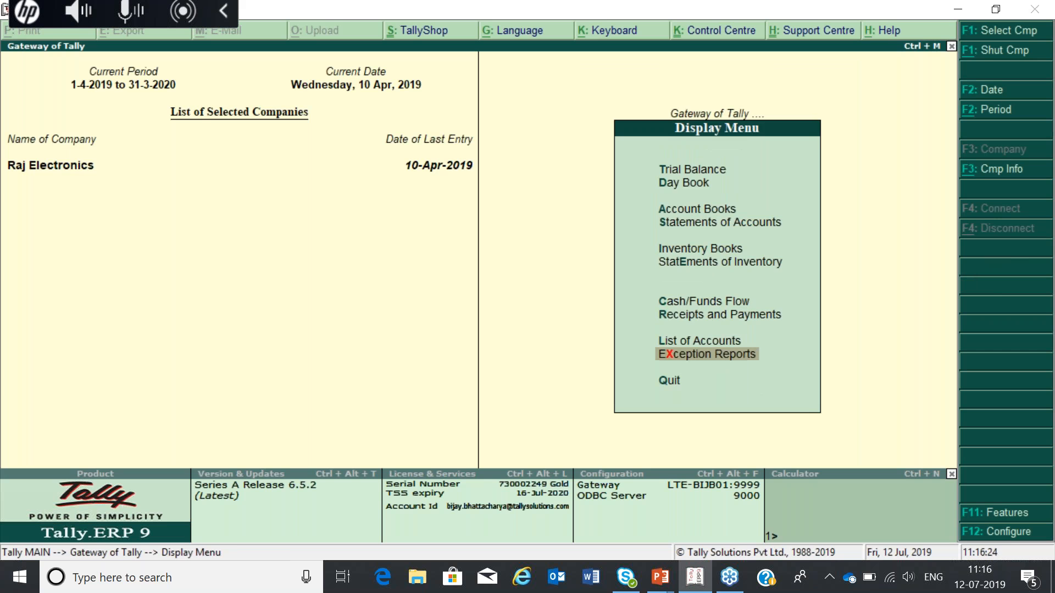
{"action": "key", "text": "Return"}
{"action": "key", "text": "Down"}
{"action": "key", "text": "Down"}
{"action": "key", "text": "Down"}
{"action": "key", "text": "Down"}
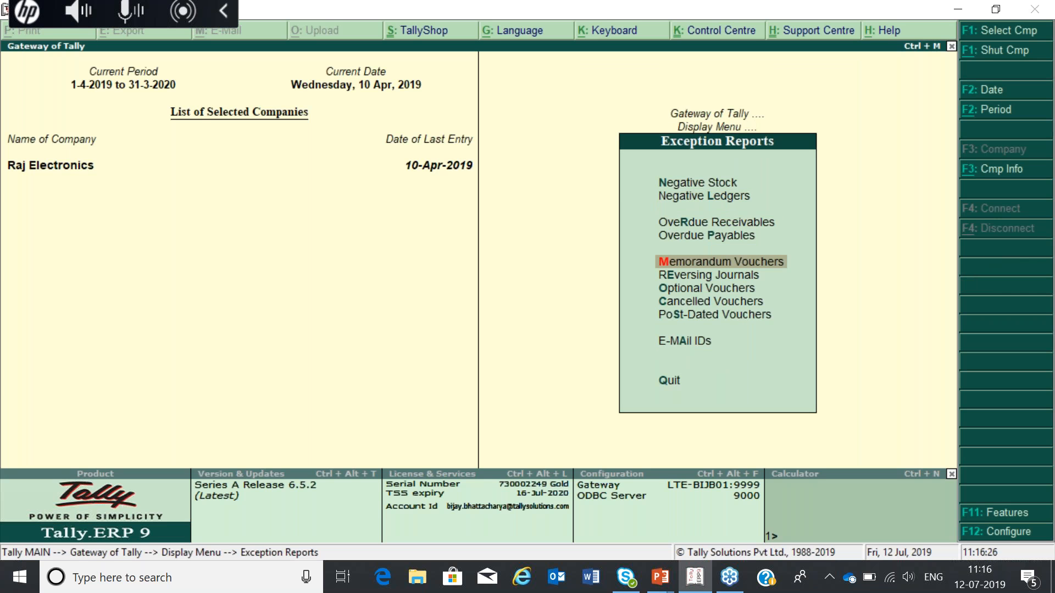
{"action": "key", "text": "Return"}
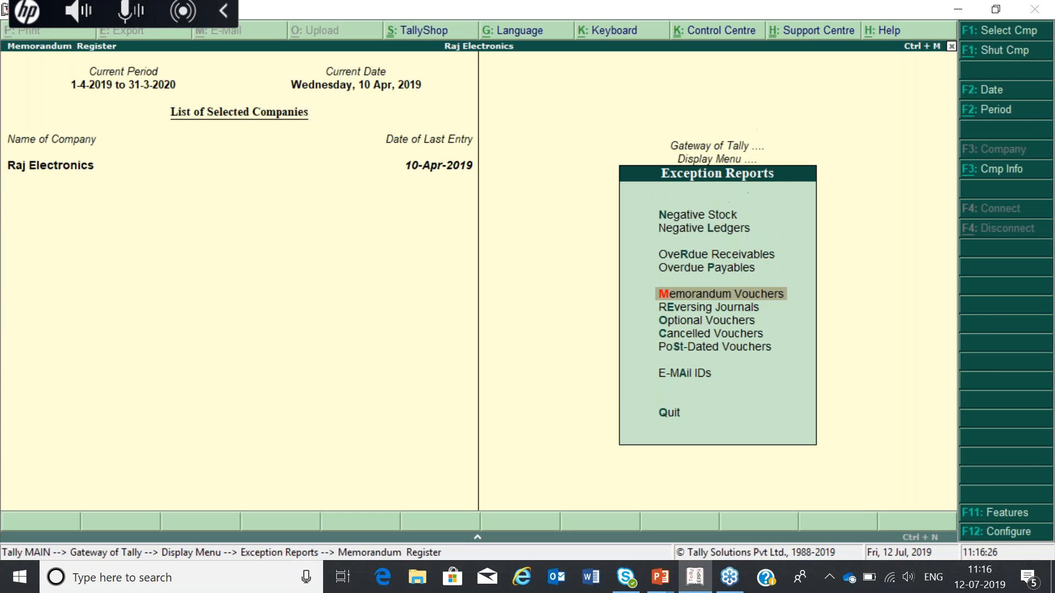
Step: Open April's Printing and Stationery memorandum voucher and convert it into a Payment voucher
{"action": "key", "text": "Return"}
{"action": "key", "text": "Return"}
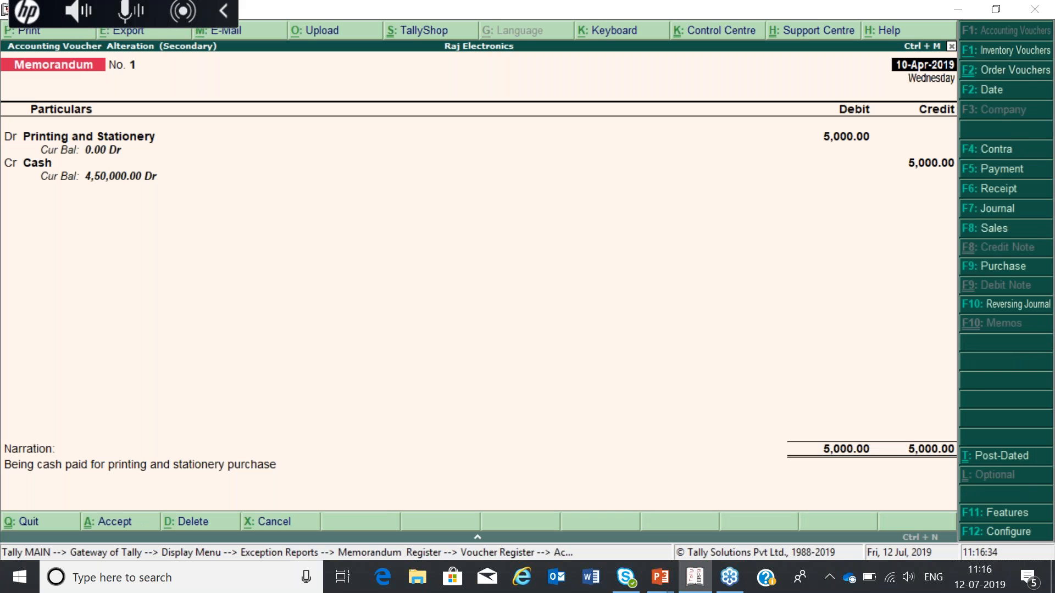
{"action": "key", "text": "F5"}
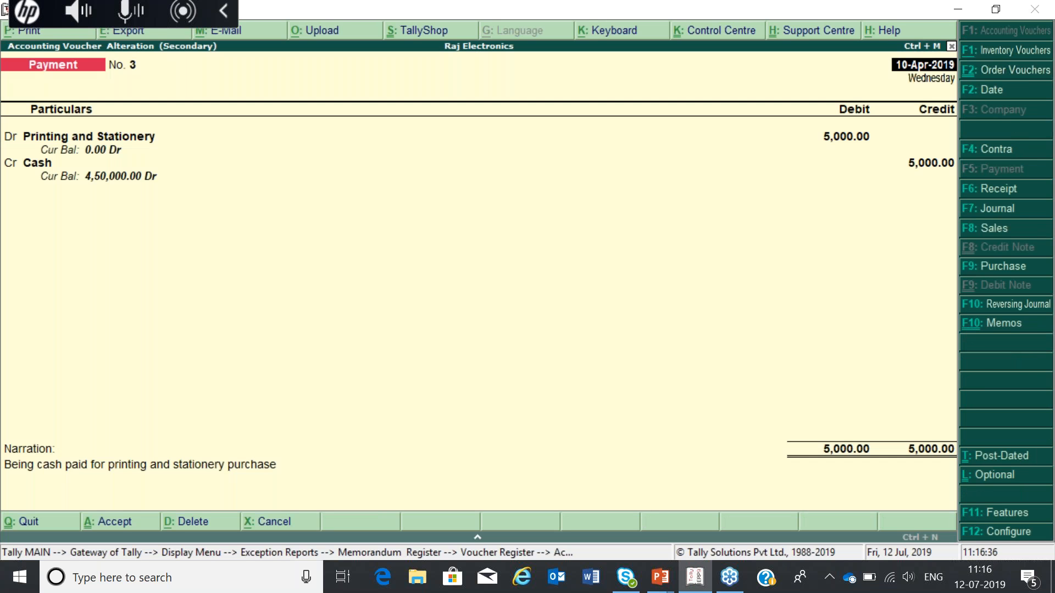
Step: Set the payment voucher's Printing and Stationery debit and Cash credit to 4,500 and save the voucher
{"action": "key", "text": "Return"}
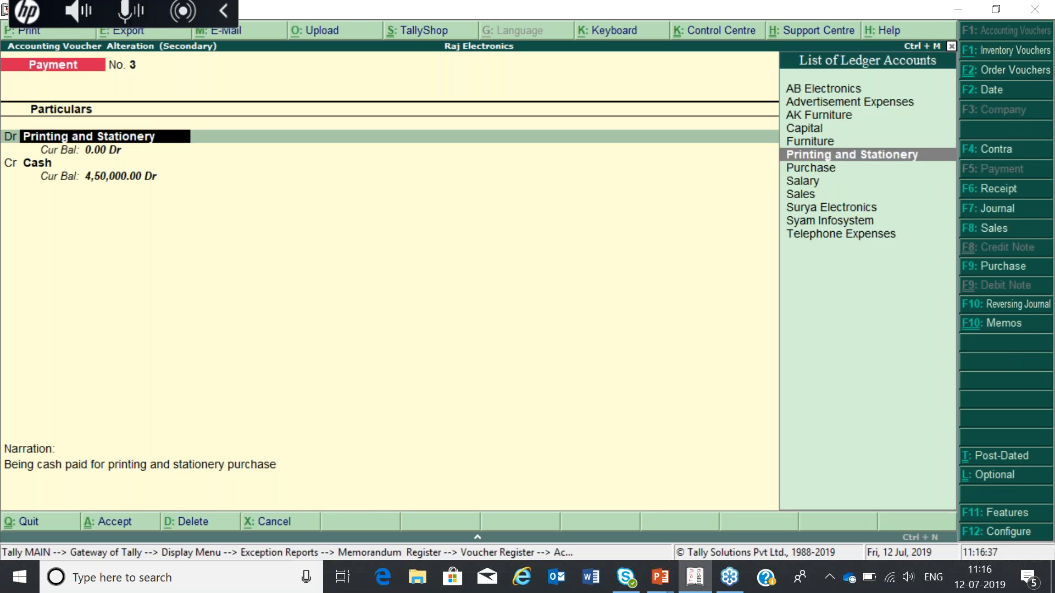
{"action": "key", "text": "Return"}
{"action": "type", "text": "4"}
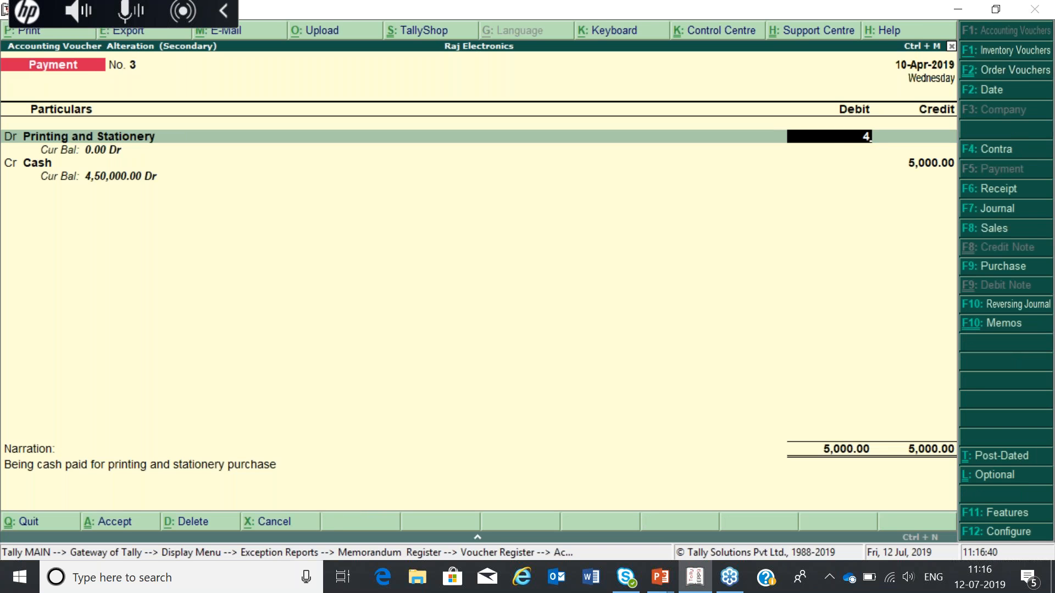
{"action": "type", "text": "500"}
{"action": "key", "text": "Return"}
{"action": "key", "text": "Return"}
{"action": "key", "text": "Return"}
{"action": "key", "text": "Return"}
{"action": "key", "text": "Return"}
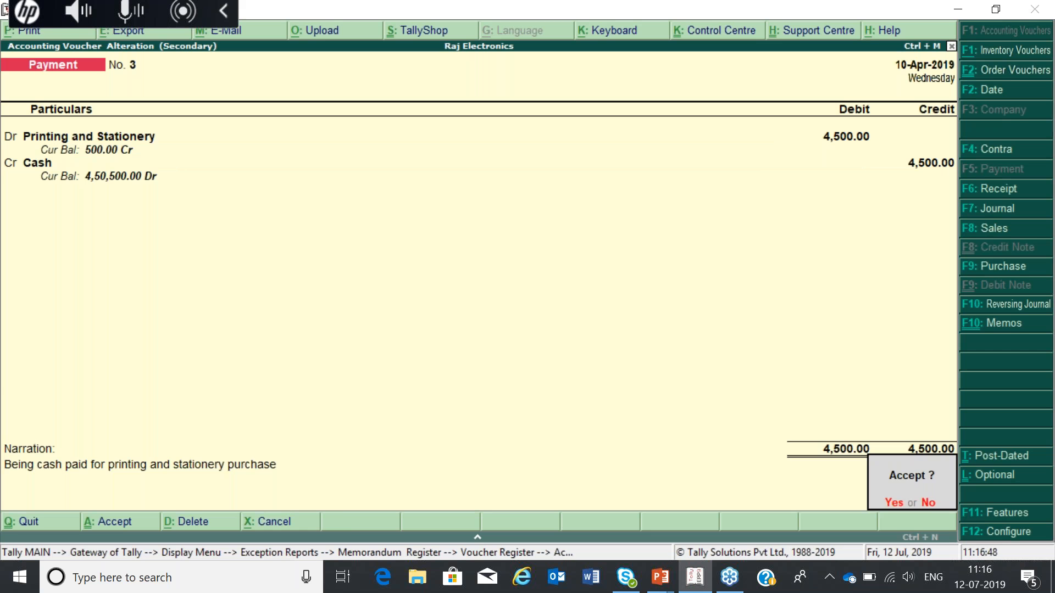
{"action": "key", "text": "Return"}
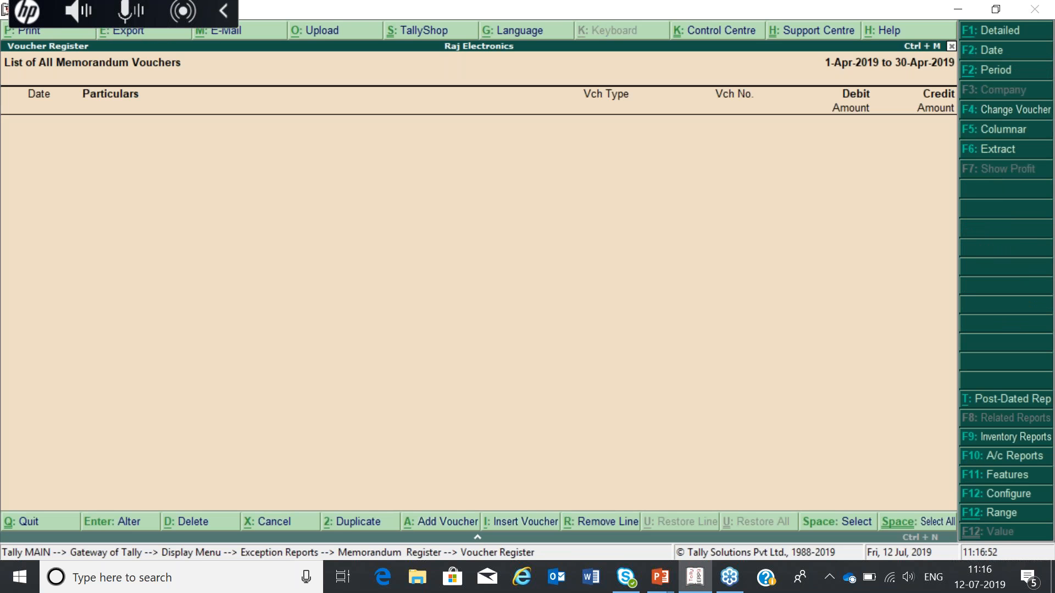
Step: Return to the Gateway of Tally and check the Printing and Stationery amount in the Profit & Loss A/c
{"action": "key", "text": "Escape"}
{"action": "key", "text": "Escape"}
{"action": "key", "text": "Escape"}
{"action": "key", "text": "Escape"}
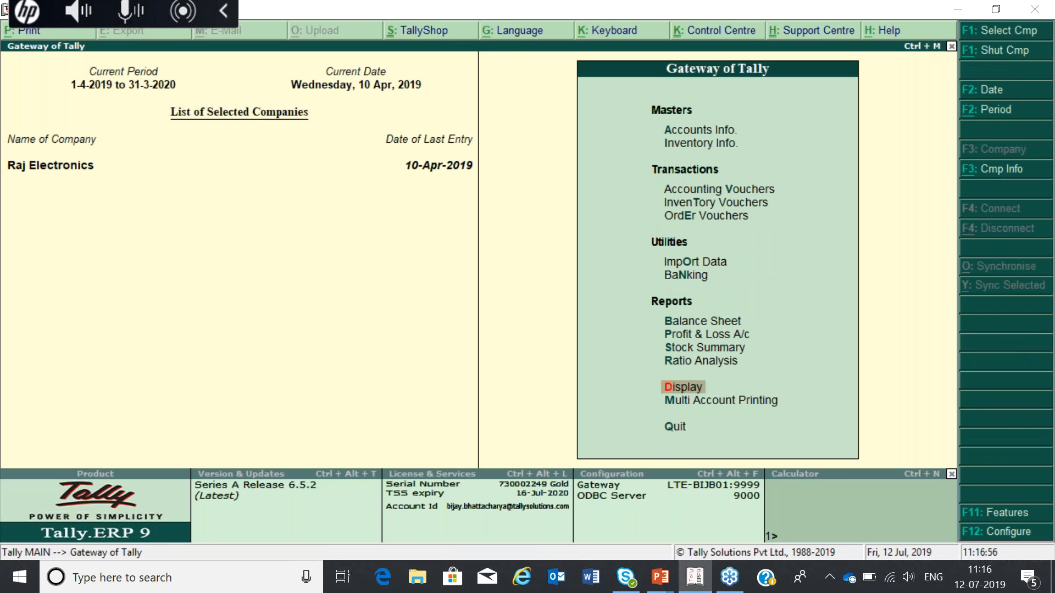
{"action": "key", "text": "p"}
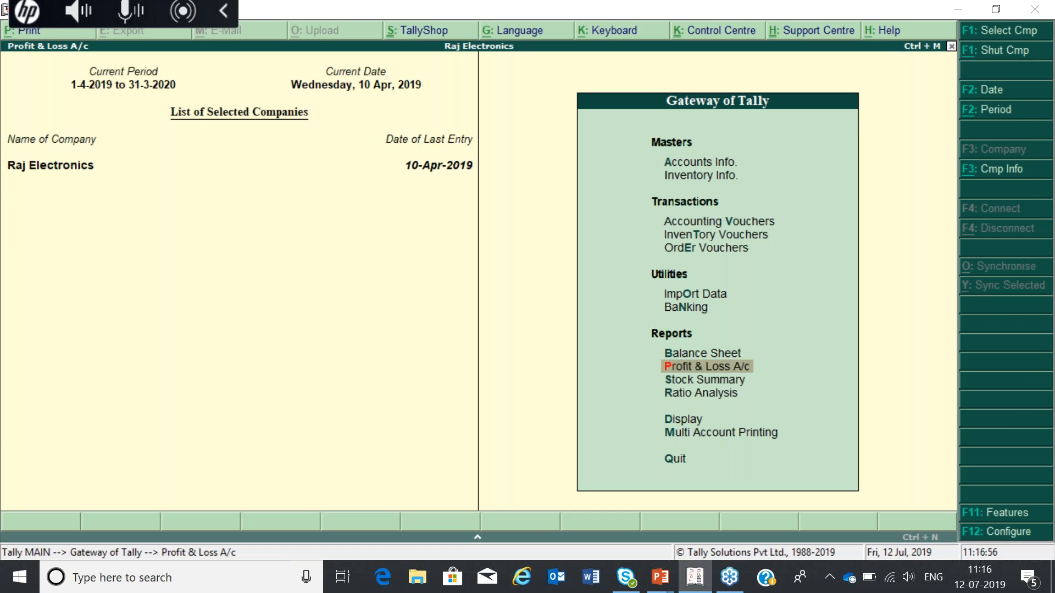
{"action": "key", "text": "Down"}
{"action": "key", "text": "Down"}
{"action": "key", "text": "Down"}
{"action": "key", "text": "Down"}
{"action": "key", "text": "Down"}
{"action": "key", "text": "Down"}
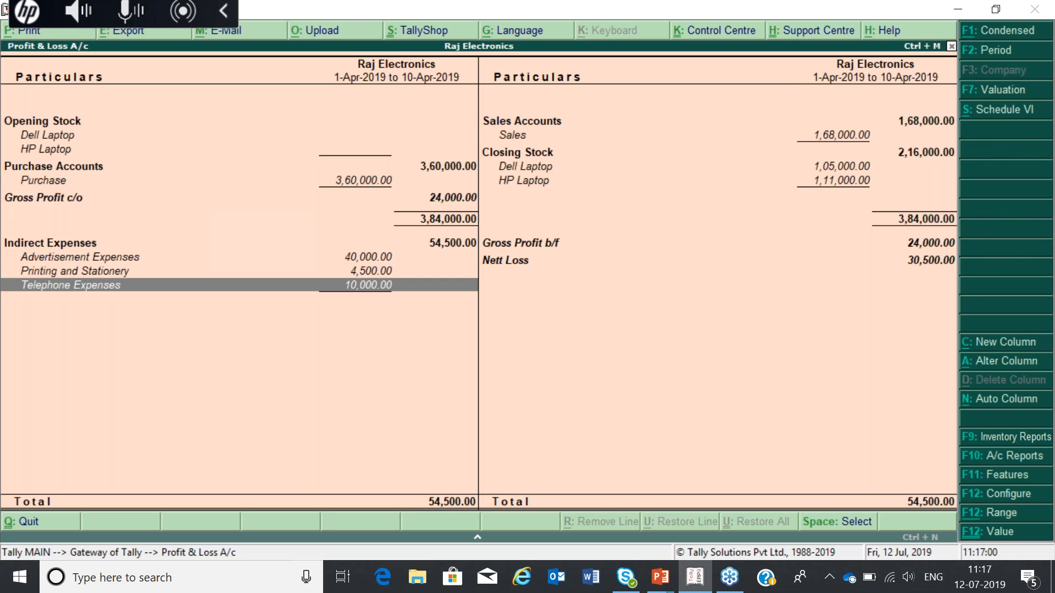
{"action": "key", "text": "Up"}
{"action": "key", "text": "Up"}
{"action": "key", "text": "Down"}
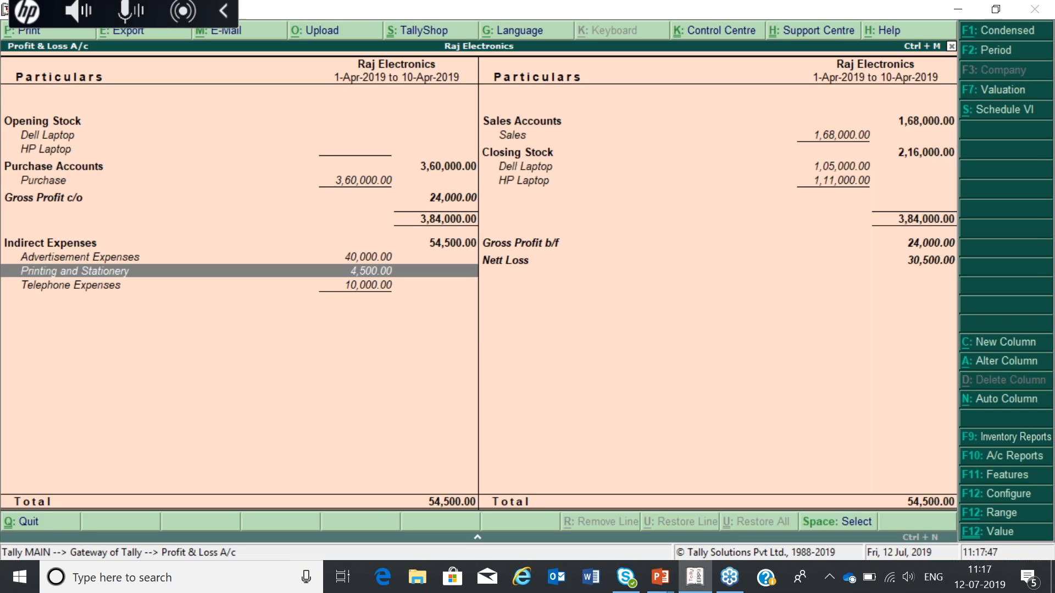
Step: Close the Profit & Loss A/c and switch to the Memorandum Voucher slide in the PowerPoint slide show
{"action": "key", "text": "Escape"}
{"action": "key", "text": "Escape"}
{"action": "key", "text": "Escape"}
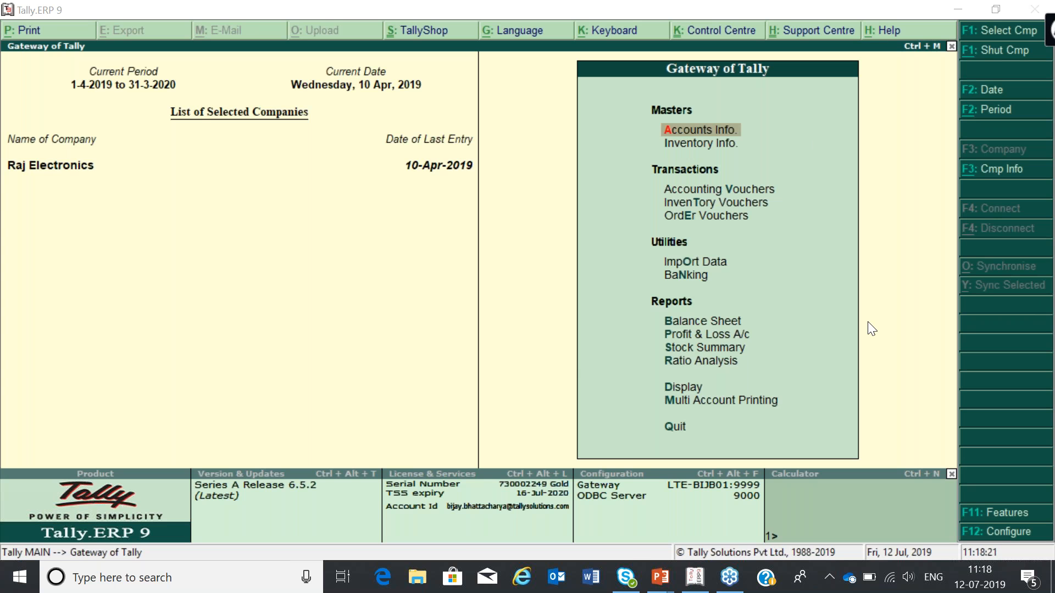
{"action": "key", "text": "alt+Tab"}
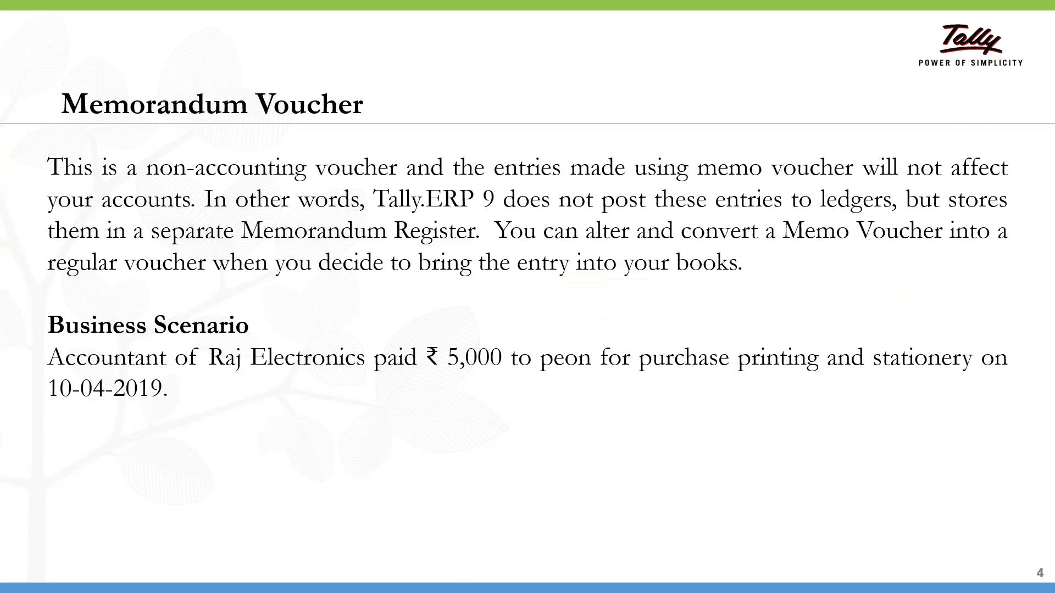
Step: Advance the PowerPoint slide show to the Optional Voucher slide
{"action": "left_click", "coordinate": [587, 373]}
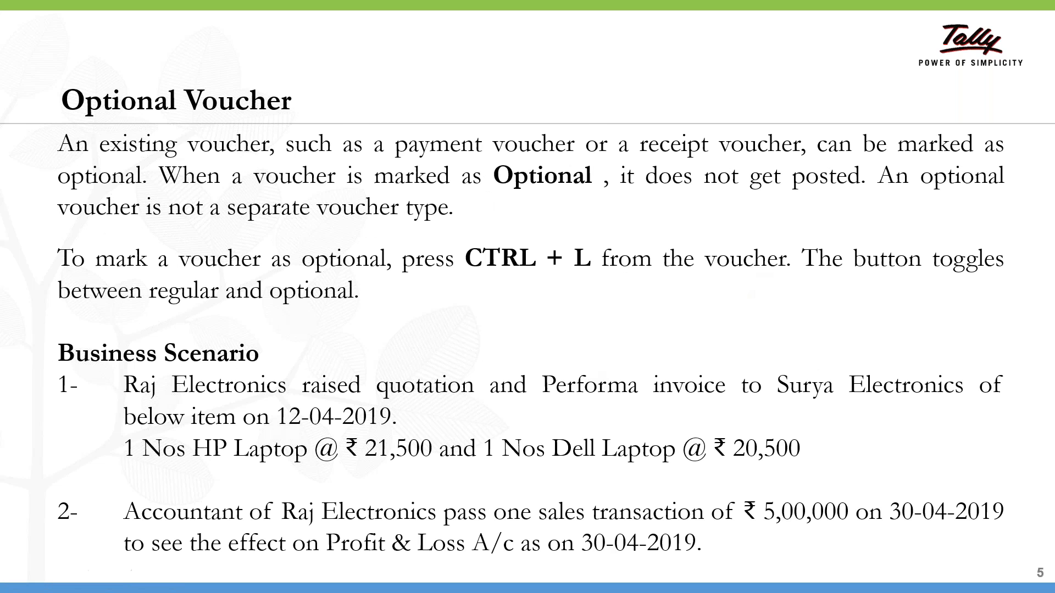
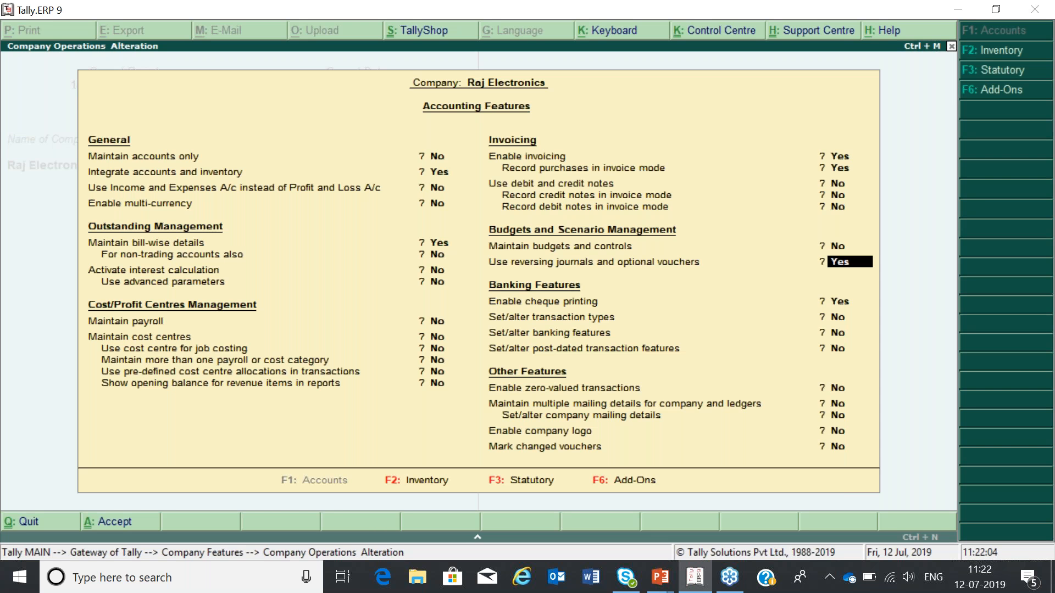
Step: Quit Raj Electronics' Accounting Features without saving and open Accounting Vouchers from the Gateway of Tally
{"action": "key", "text": "BackSpace"}
{"action": "key", "text": "Escape"}
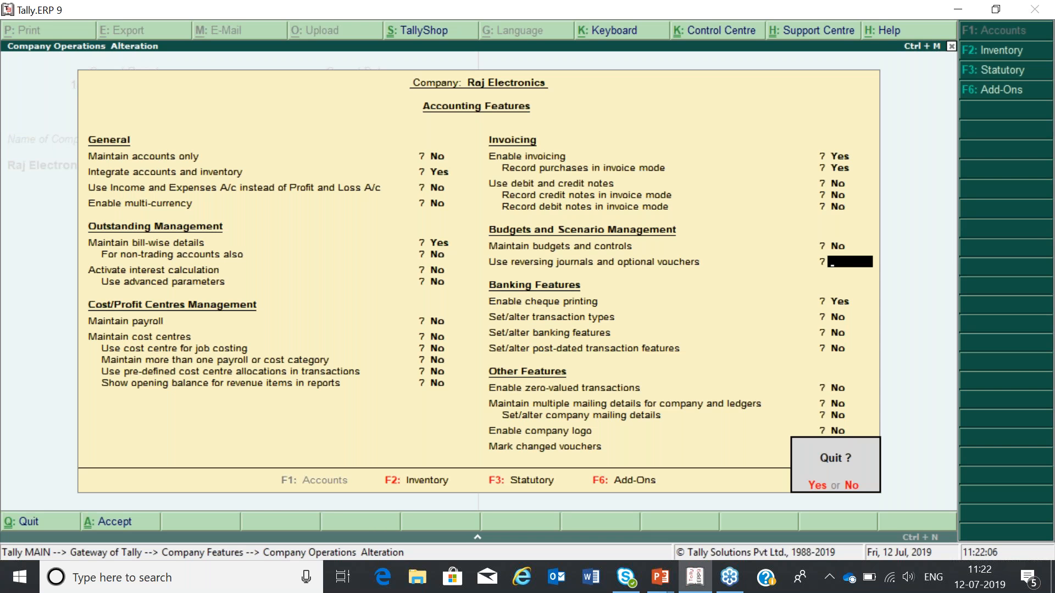
{"action": "key", "text": "y"}
{"action": "key", "text": "Escape"}
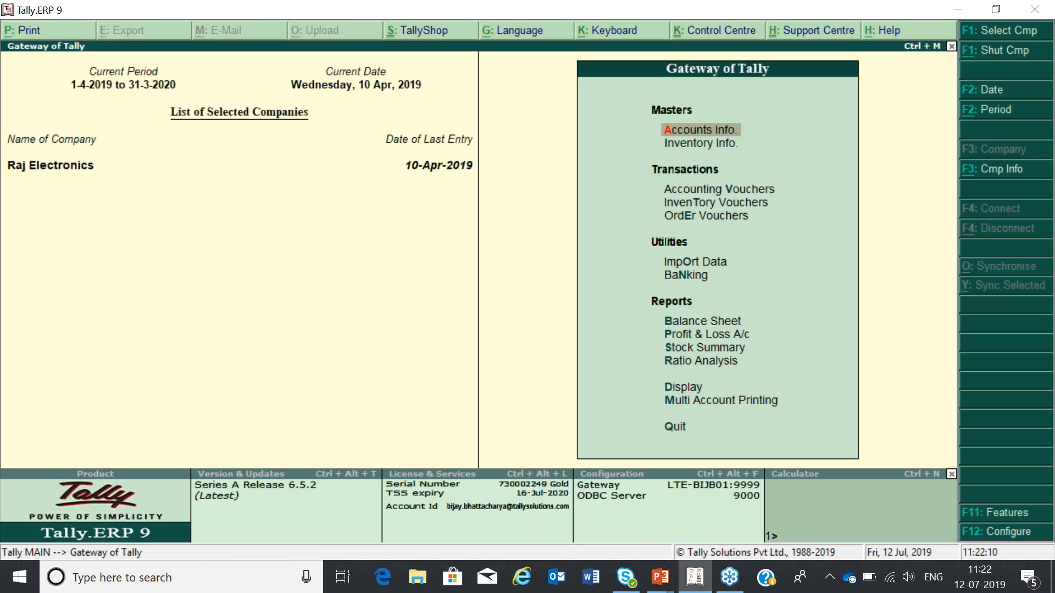
{"action": "key", "text": "Down"}
{"action": "key", "text": "Up"}
{"action": "key", "text": "Down"}
{"action": "key", "text": "Down"}
{"action": "key", "text": "Down"}
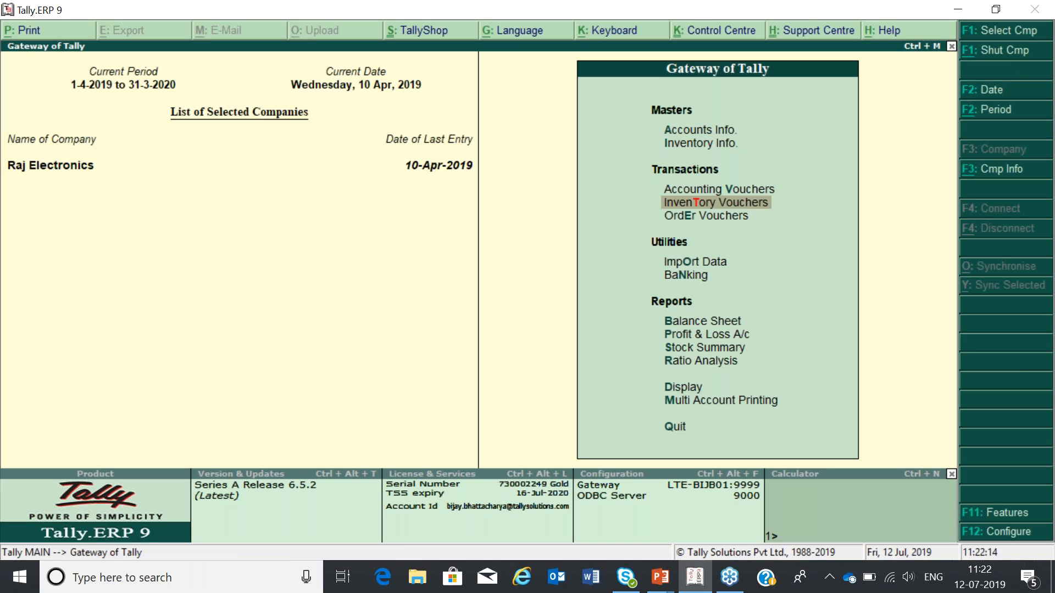
{"action": "key", "text": "Up"}
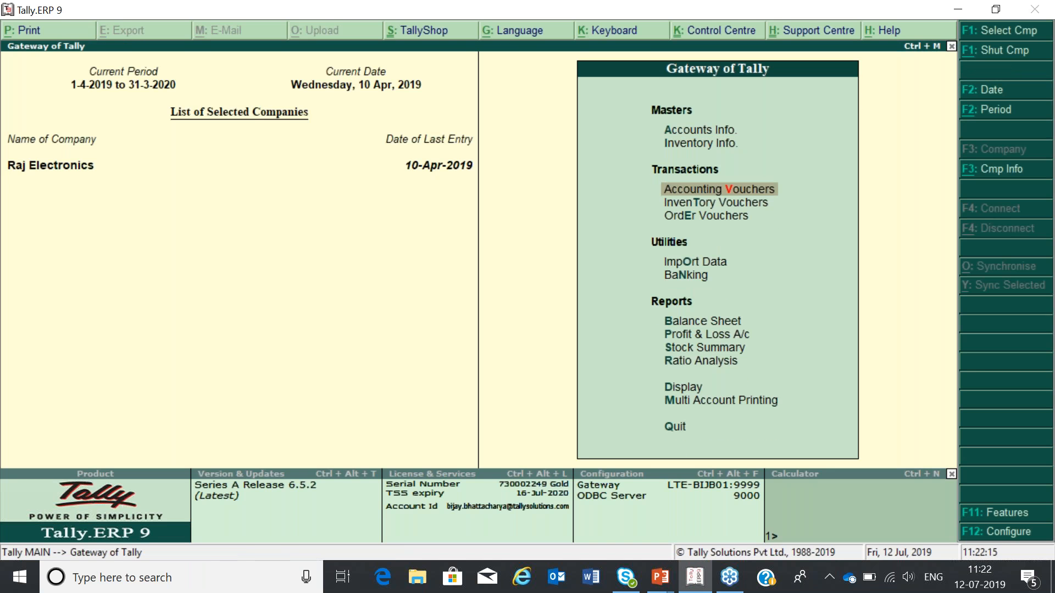
{"action": "key", "text": "Return"}
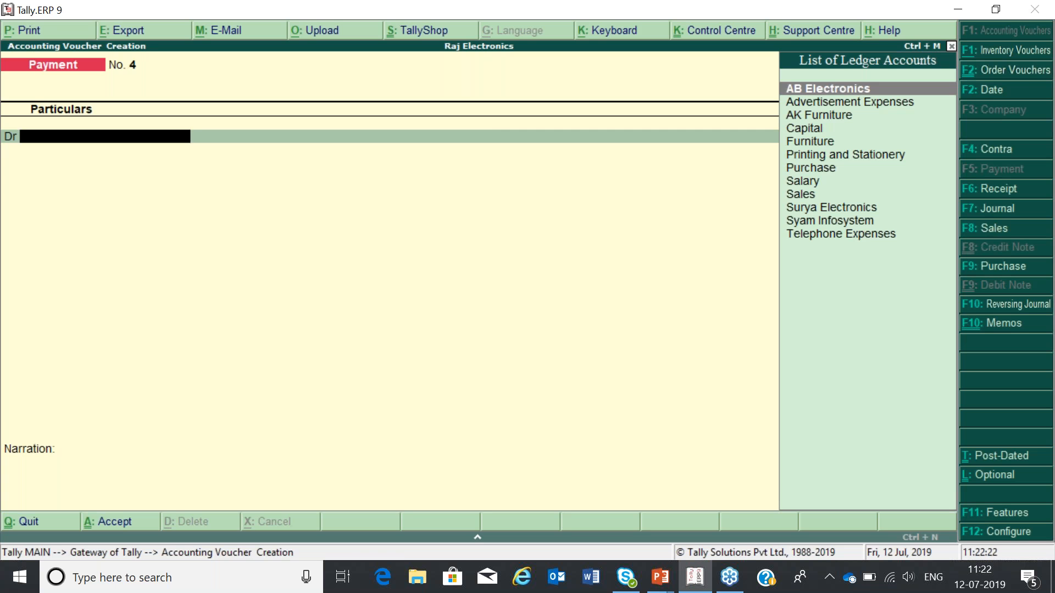
Step: Make sure Enable sales order processing is set to Yes in the company's Inventory Features, and accept the settings
{"action": "key", "text": "F11"}
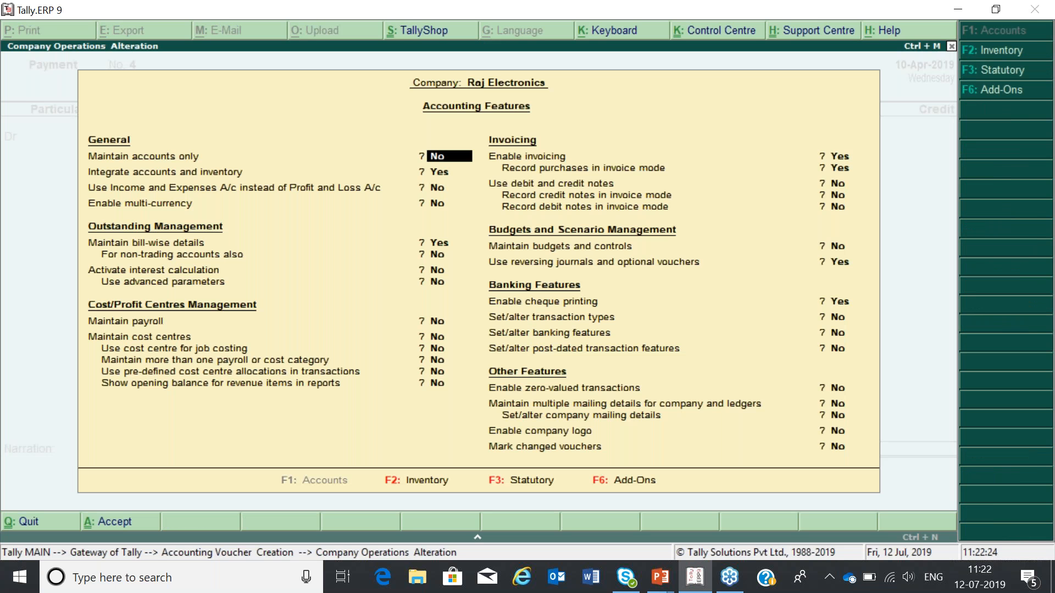
{"action": "key", "text": "F2"}
{"action": "key", "text": "Return"}
{"action": "key", "text": "Return"}
{"action": "key", "text": "Return"}
{"action": "key", "text": "Return"}
{"action": "key", "text": "Return"}
{"action": "key", "text": "Return"}
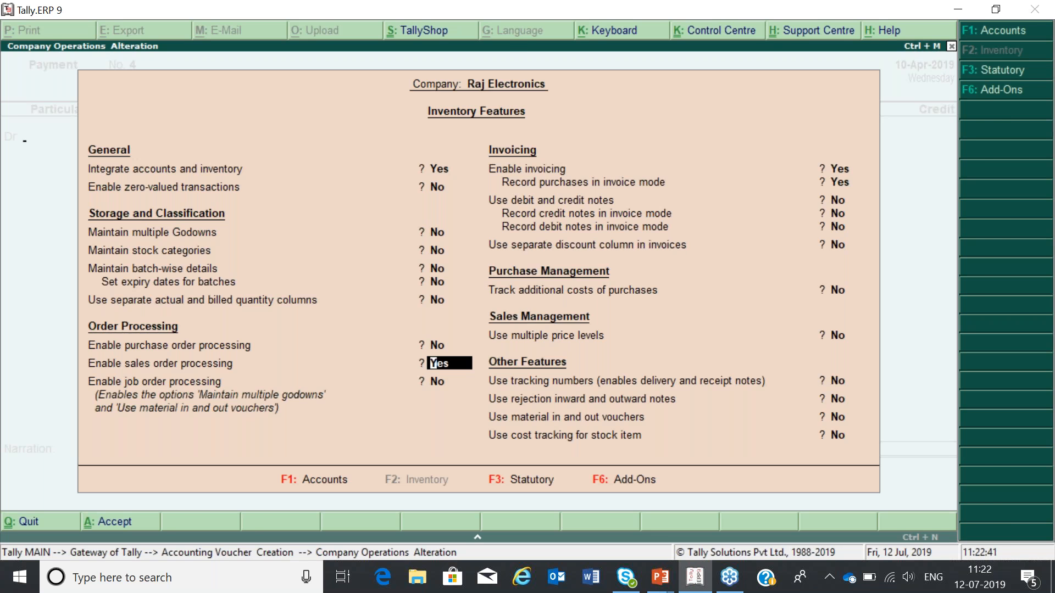
{"action": "key", "text": "ctrl+a"}
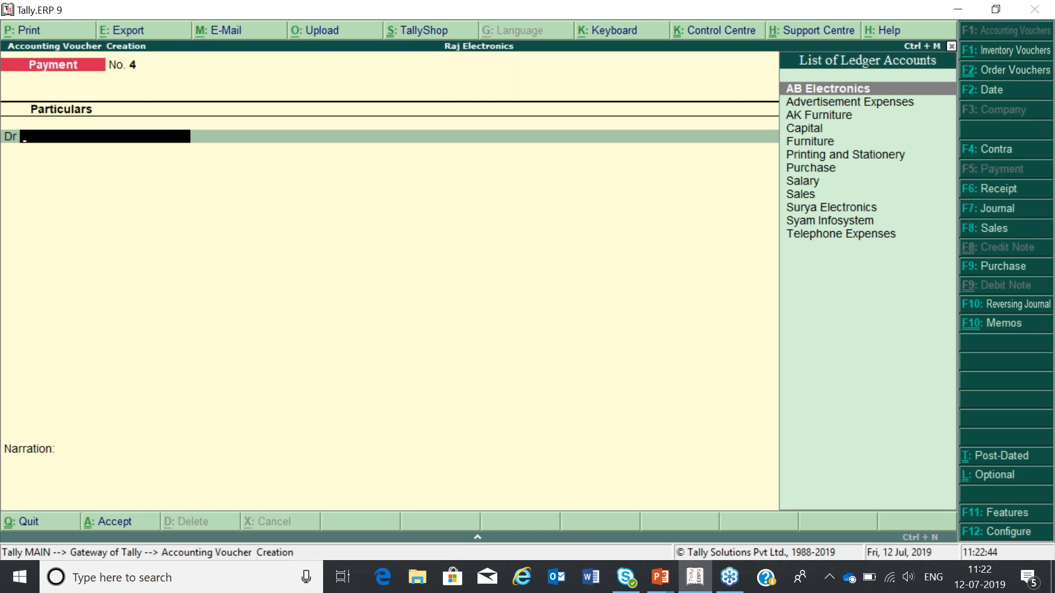
Step: Start a Sales Order voucher dated 12-Apr-2019 and mark it as Optional
{"action": "key", "text": "ctrl+F2"}
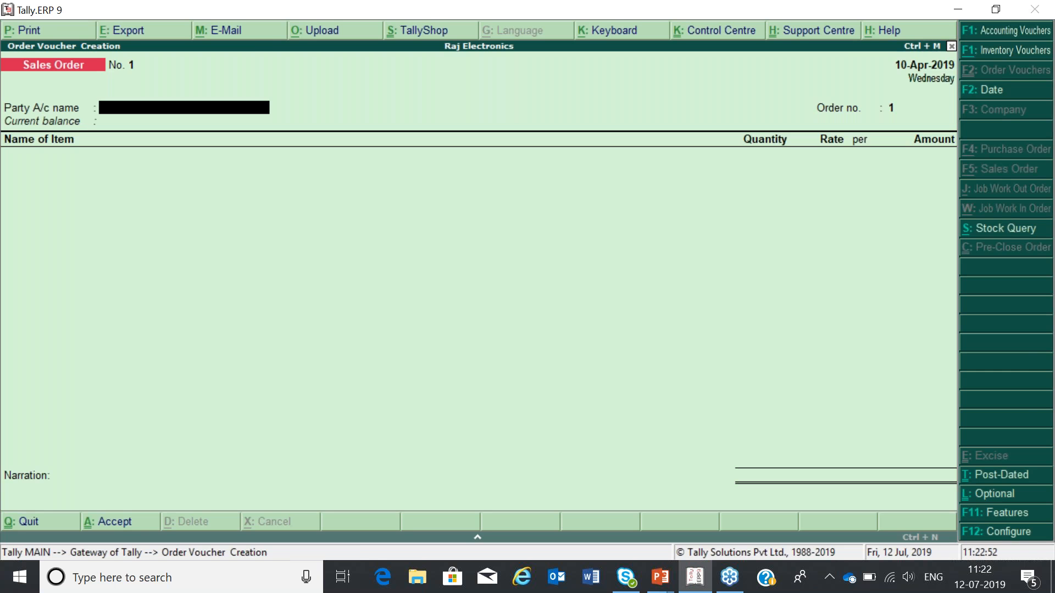
{"action": "key", "text": "F2"}
{"action": "type", "text": "12"}
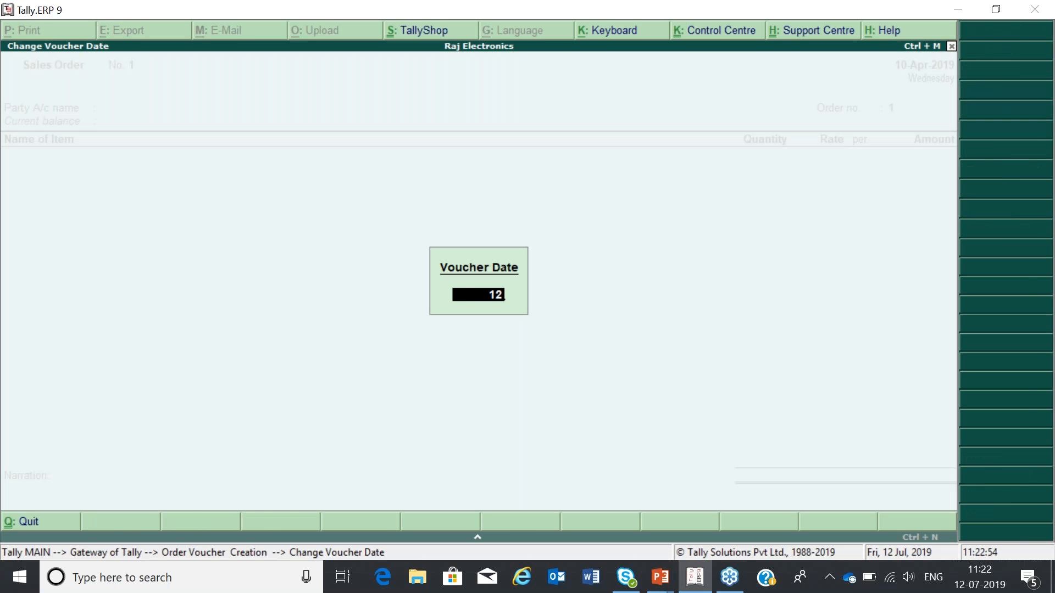
{"action": "key", "text": "Return"}
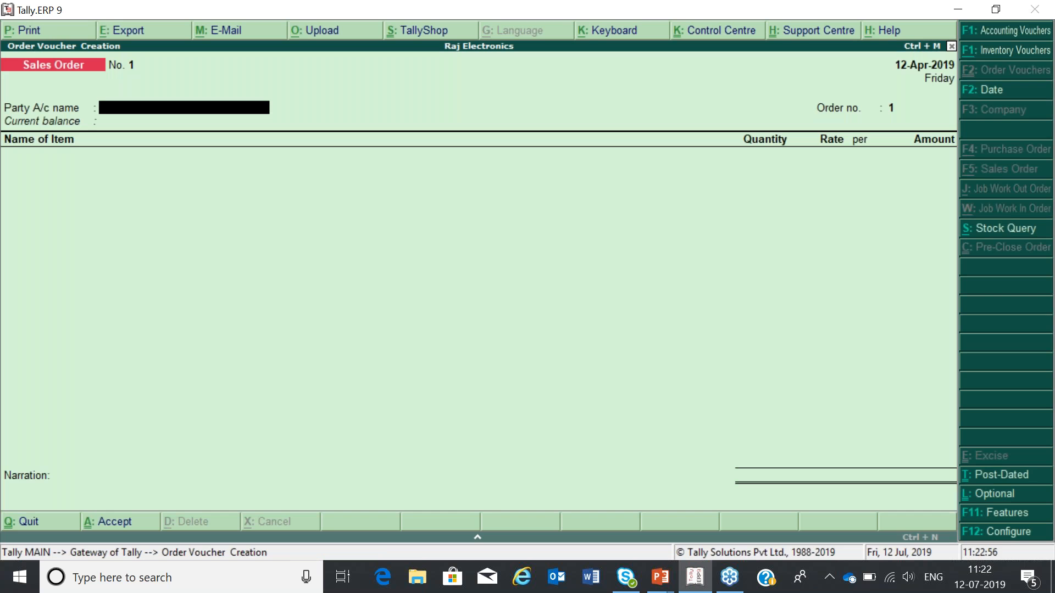
{"action": "key", "text": "ctrl+l"}
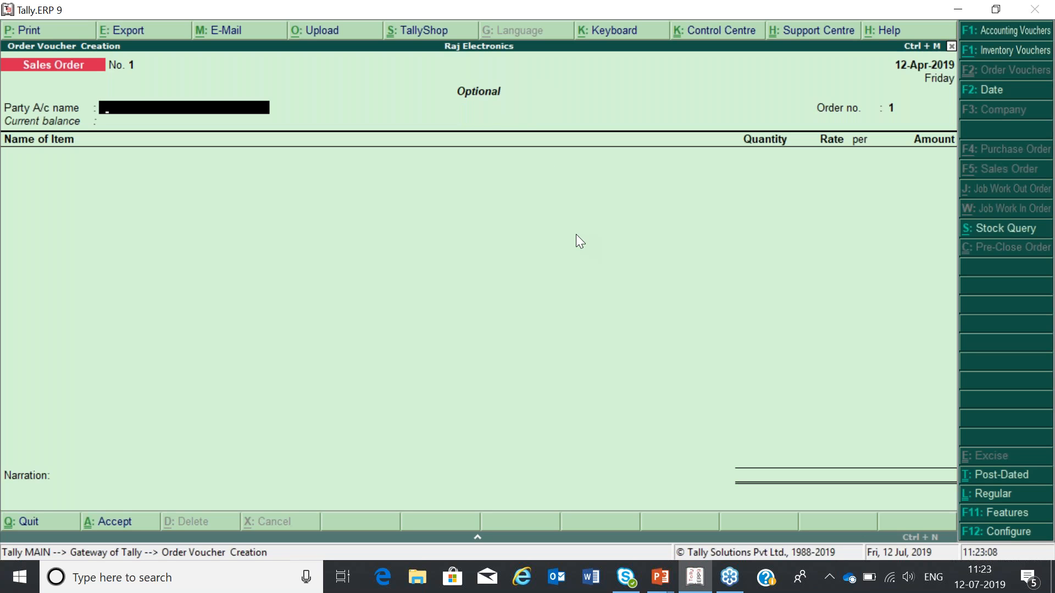
Step: Set the sales order's party to Surya Electronics, accept the default party details and enter the order number
{"action": "key", "text": "Down"}
{"action": "key", "text": "Down"}
{"action": "key", "text": "Down"}
{"action": "key", "text": "Down"}
{"action": "key", "text": "Down"}
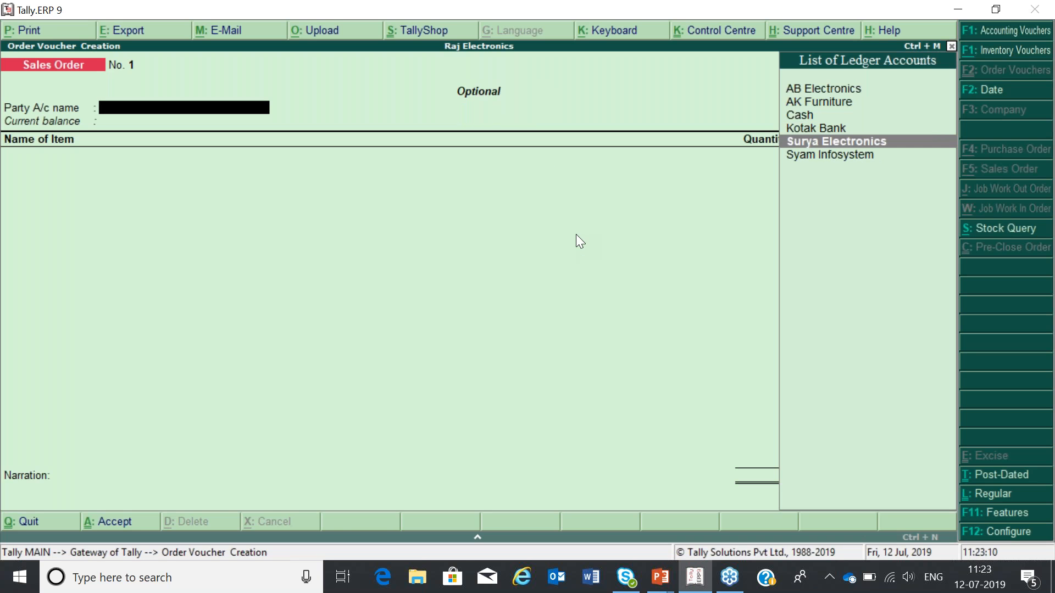
{"action": "key", "text": "Return"}
{"action": "key", "text": "Return"}
{"action": "key", "text": "Return"}
{"action": "key", "text": "Return"}
{"action": "key", "text": "Return"}
{"action": "key", "text": "Return"}
{"action": "key", "text": "Return"}
{"action": "key", "text": "Return"}
{"action": "key", "text": "Return"}
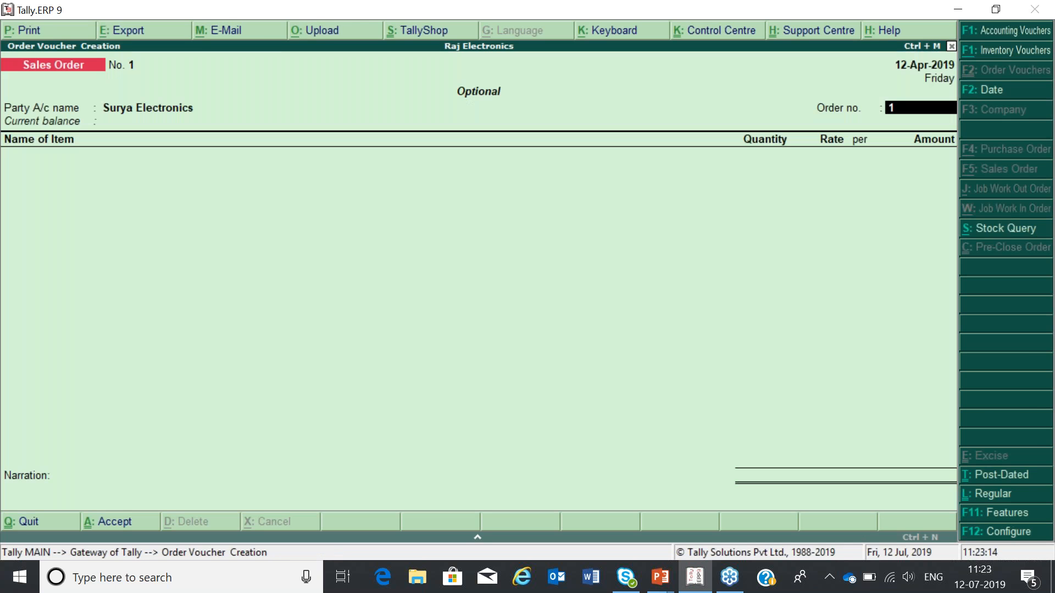
{"action": "type", "text": "123"}
{"action": "key", "text": "Return"}
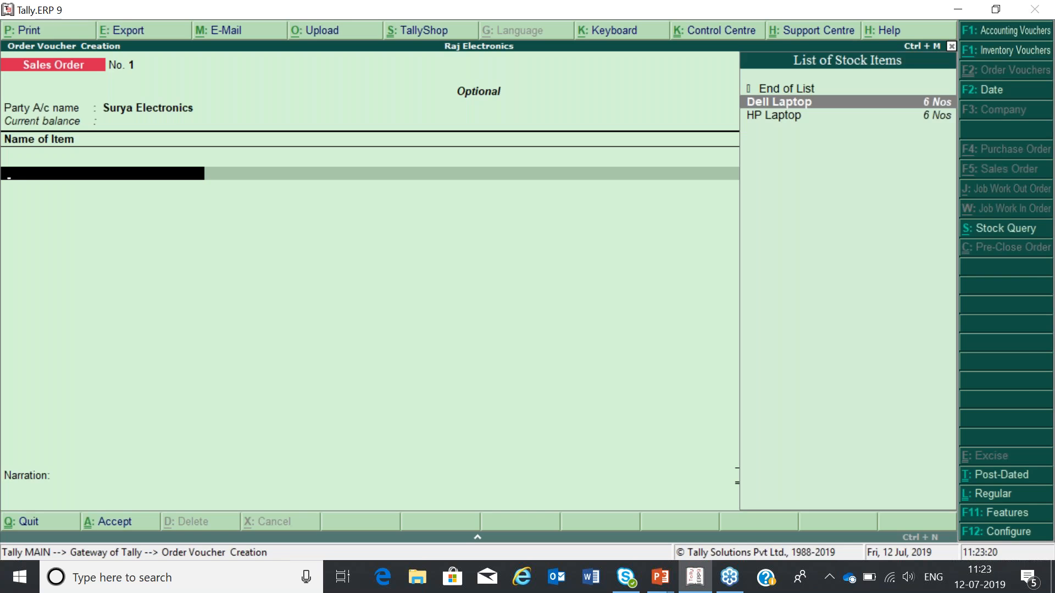
Step: Add 1 Nos Dell Laptop at 20,500 to the order, checking the rate against the slide and allocating it to Sales
{"action": "key", "text": "Return"}
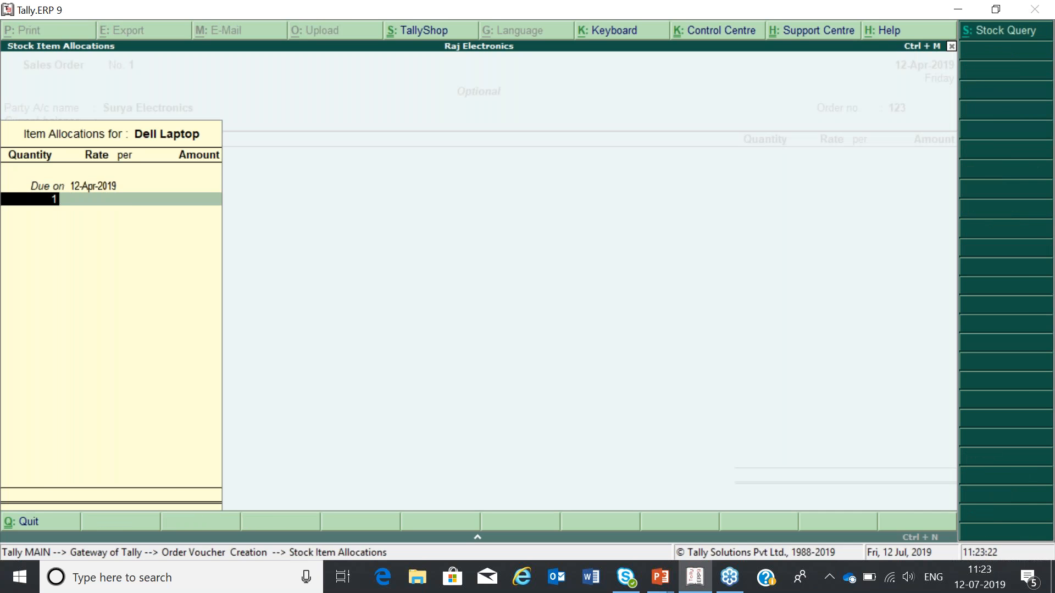
{"action": "key", "text": "Return"}
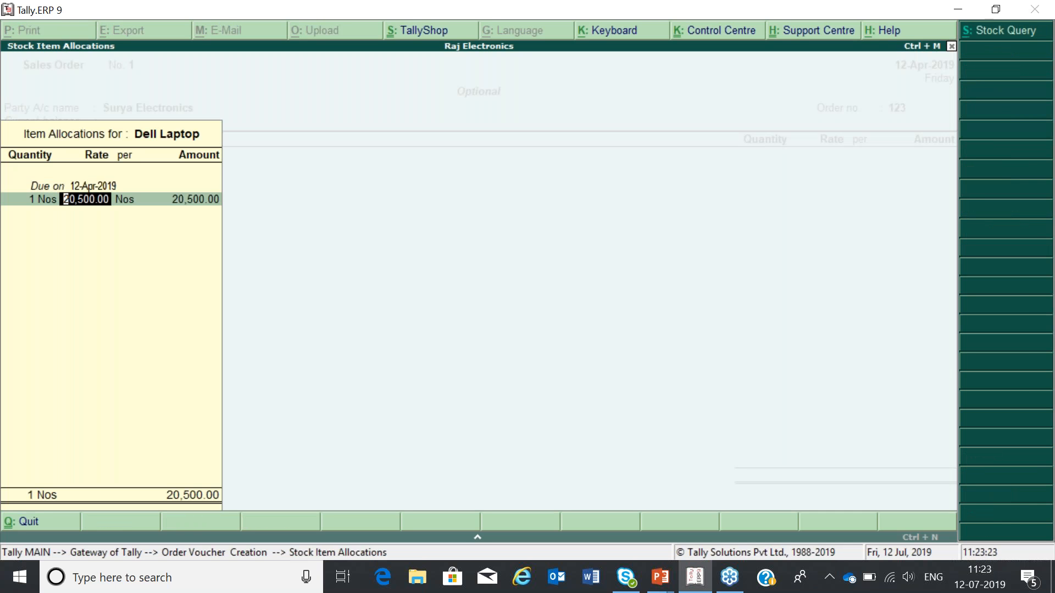
{"action": "key", "text": "alt+Tab"}
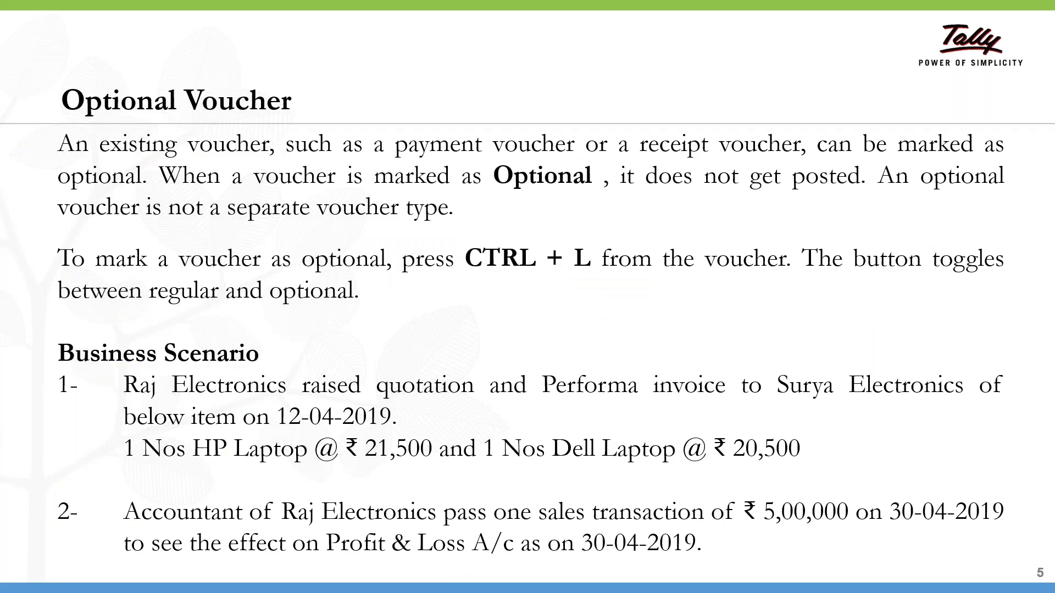
{"action": "key", "text": "alt+Tab"}
{"action": "key", "text": "Return"}
{"action": "key", "text": "Return"}
{"action": "key", "text": "Return"}
{"action": "key", "text": "Return"}
{"action": "key", "text": "Return"}
{"action": "key", "text": "Return"}
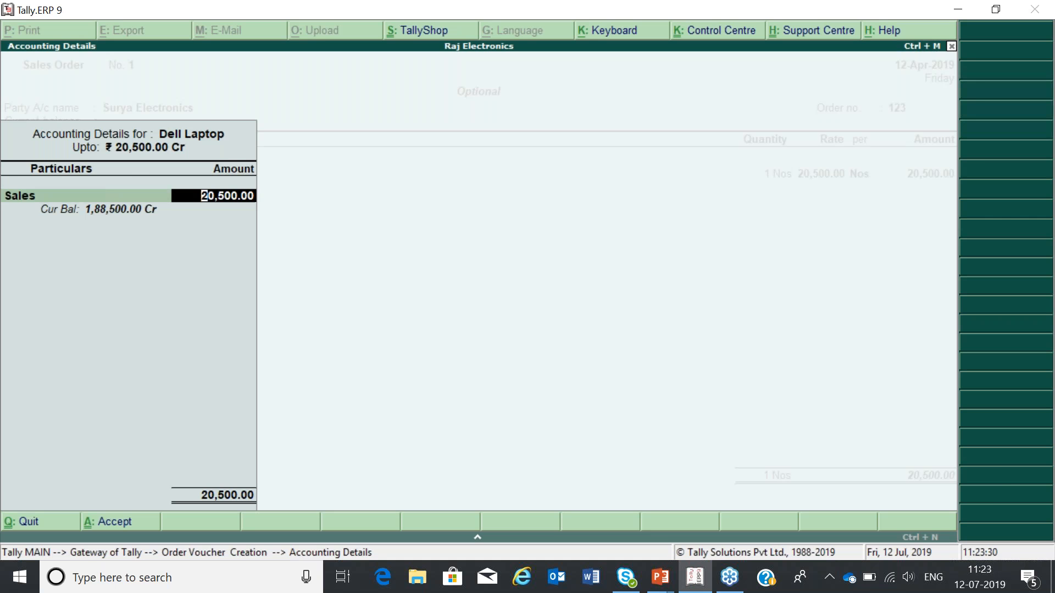
{"action": "key", "text": "Return"}
{"action": "key", "text": "Return"}
Step: Add 1 Nos HP Laptop at 21,500 as the order's second item
{"action": "key", "text": "Down"}
{"action": "key", "text": "Down"}
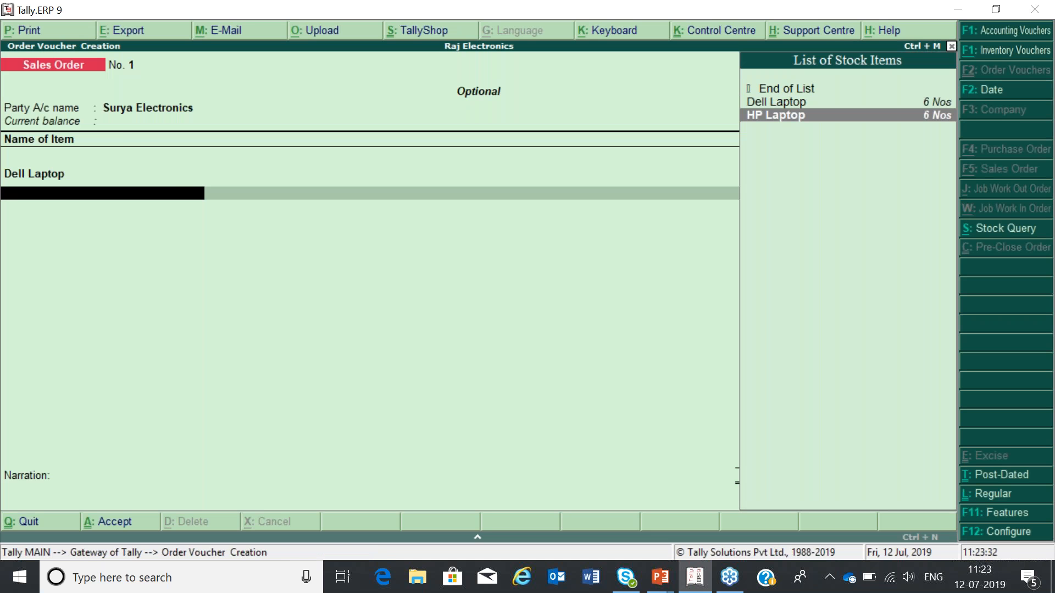
{"action": "key", "text": "Return"}
{"action": "key", "text": "Return"}
{"action": "type", "text": "1"}
{"action": "key", "text": "Return"}
{"action": "key", "text": "Return"}
{"action": "key", "text": "Return"}
{"action": "key", "text": "Return"}
{"action": "key", "text": "Return"}
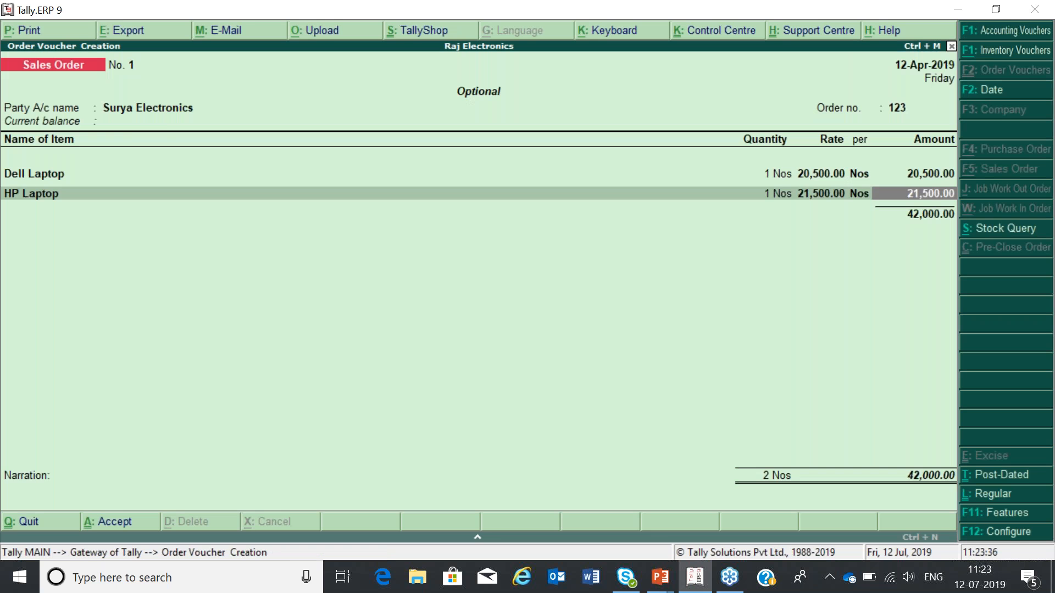
Step: End the item list, leave the narration empty and save the optional sales order
{"action": "key", "text": "Return"}
{"action": "key", "text": "Return"}
{"action": "key", "text": "Return"}
{"action": "key", "text": "Return"}
{"action": "key", "text": "Return"}
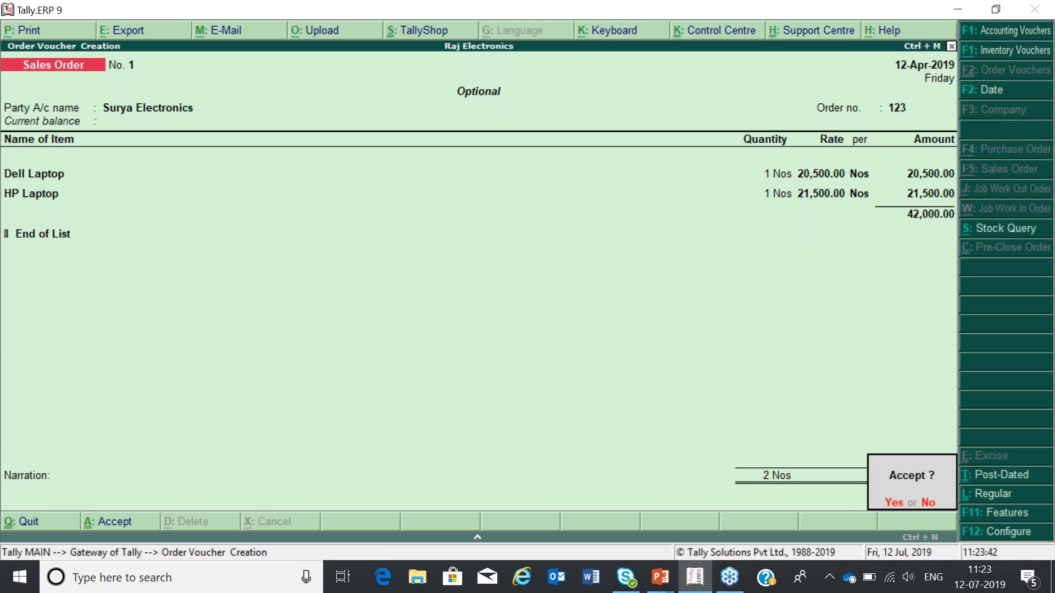
{"action": "key", "text": "Return"}
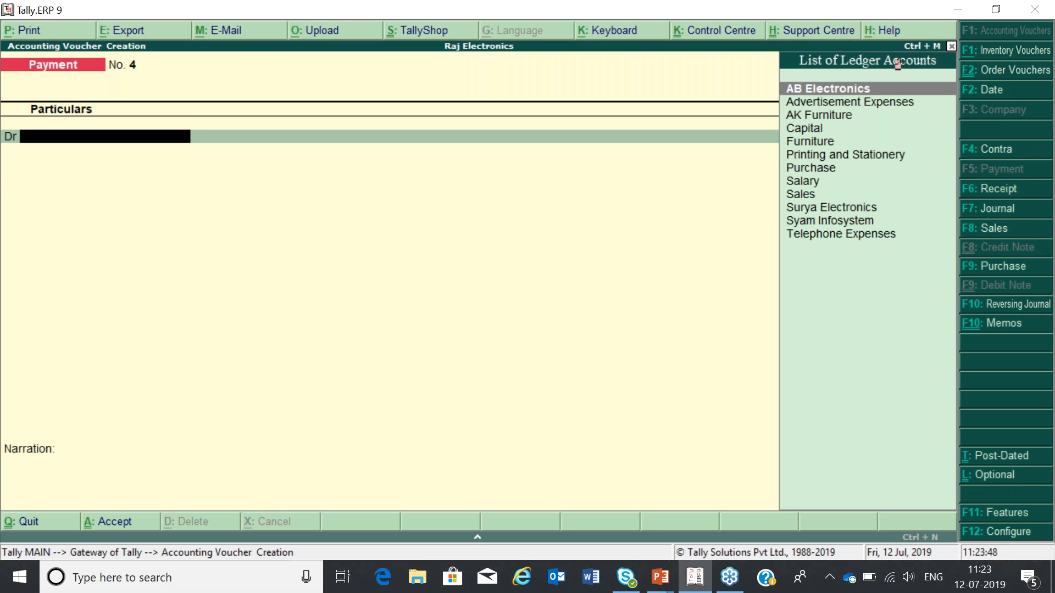
Step: Reopen the saved Surya Electronics sales order and show its quotation in a zoomed print preview
{"action": "key", "text": "Page_Up"}
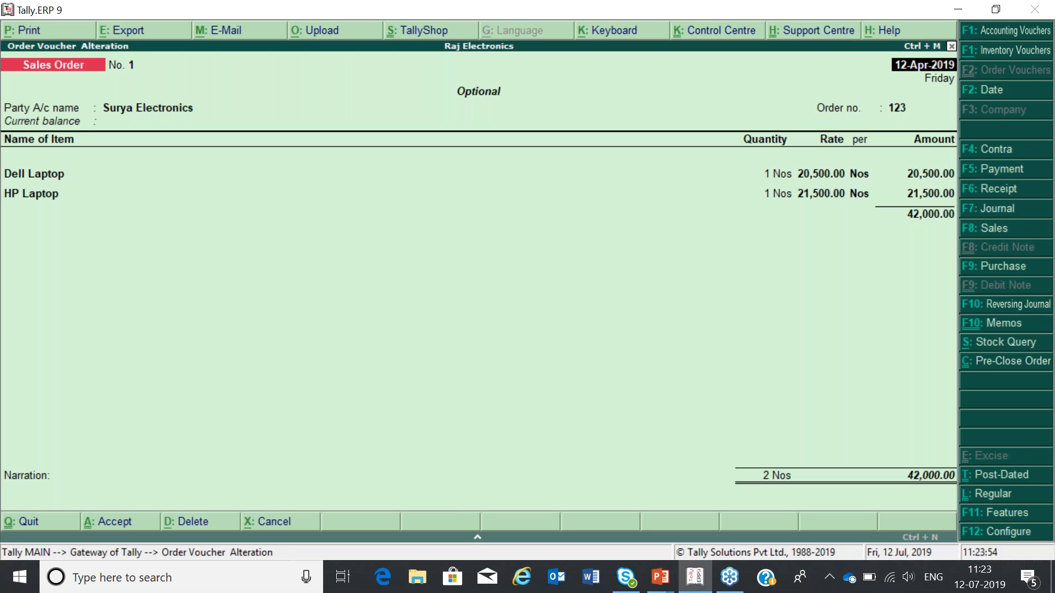
{"action": "key", "text": "alt+p"}
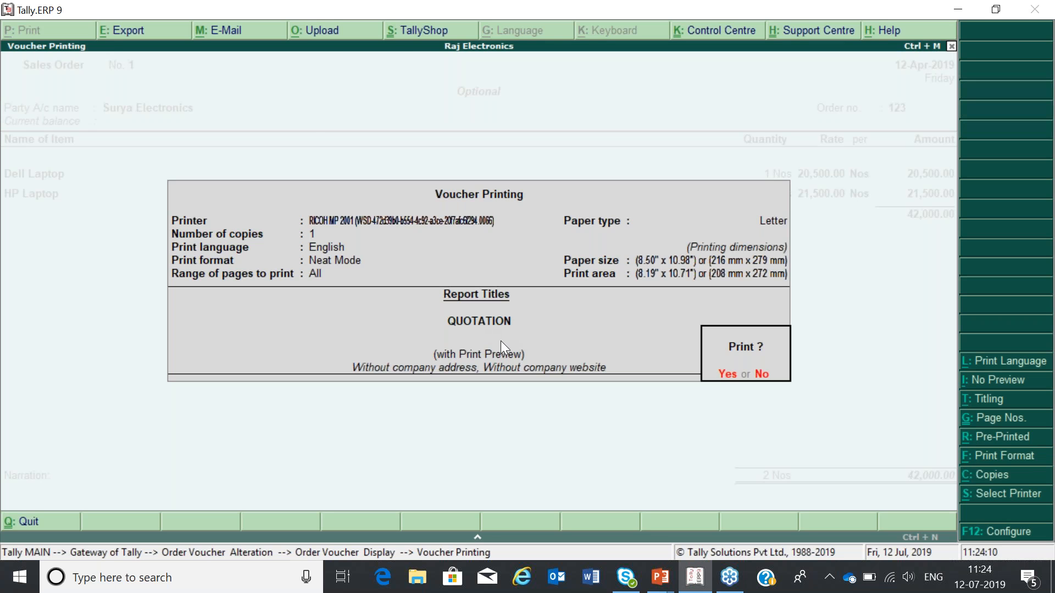
{"action": "key", "text": "Return"}
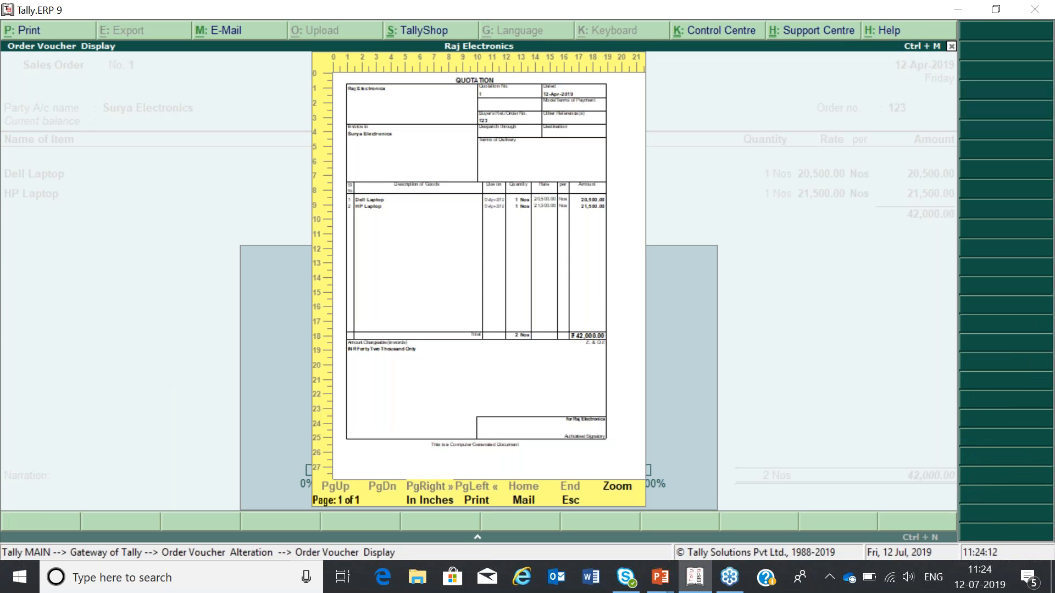
{"action": "key", "text": "Return"}
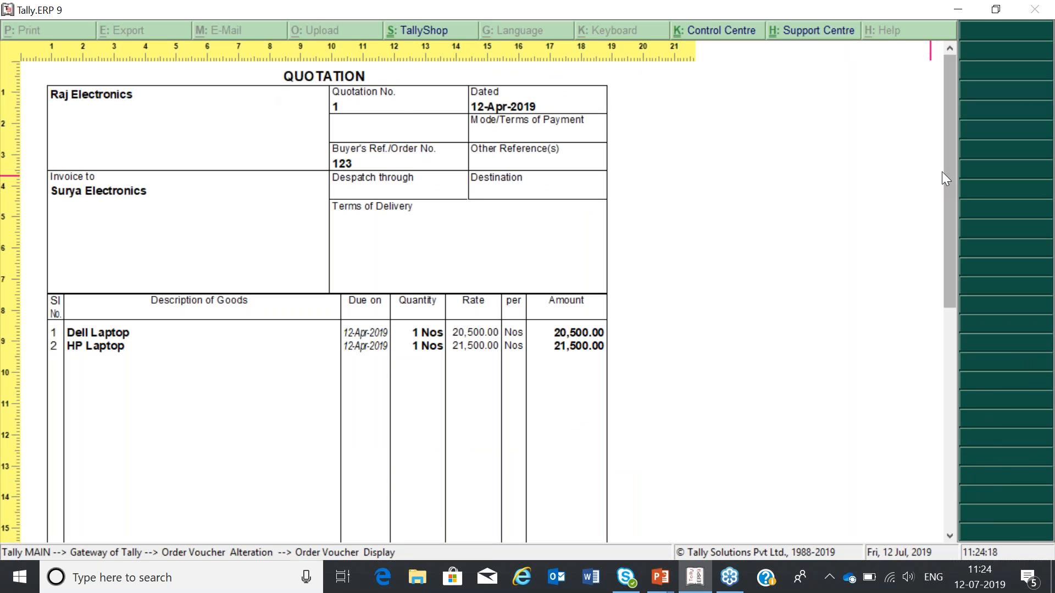
Step: Examine the quotation preview from its title and party details down to the item lines and total amount
{"action": "scroll", "coordinate": [951, 177], "scroll_direction": "down", "scroll_amount": 1}
{"action": "left_click_drag", "start_coordinate": [962, 215], "coordinate": [948, 104]}
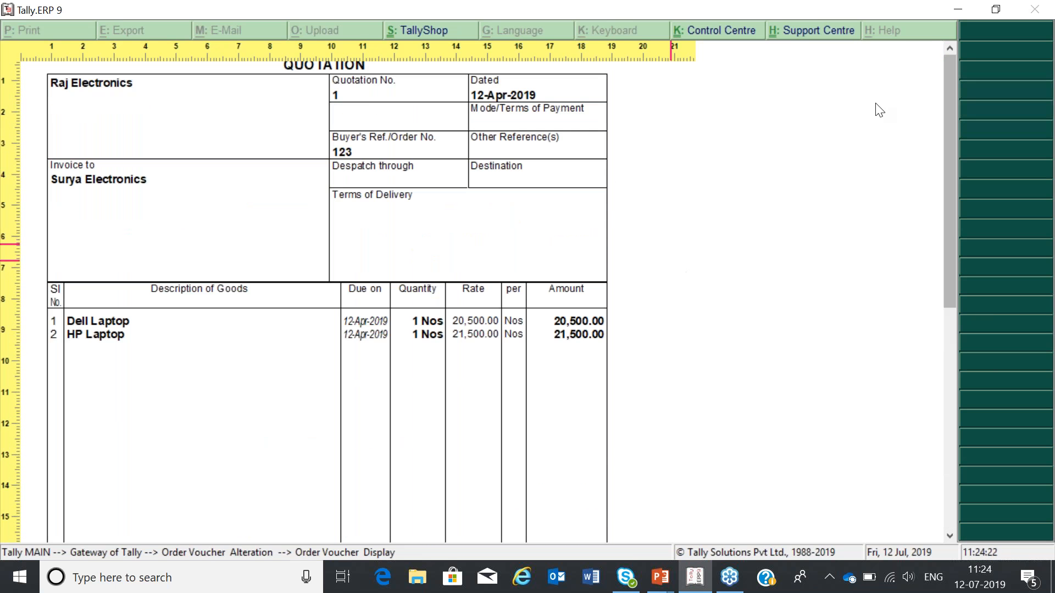
{"action": "left_click", "coordinate": [950, 47]}
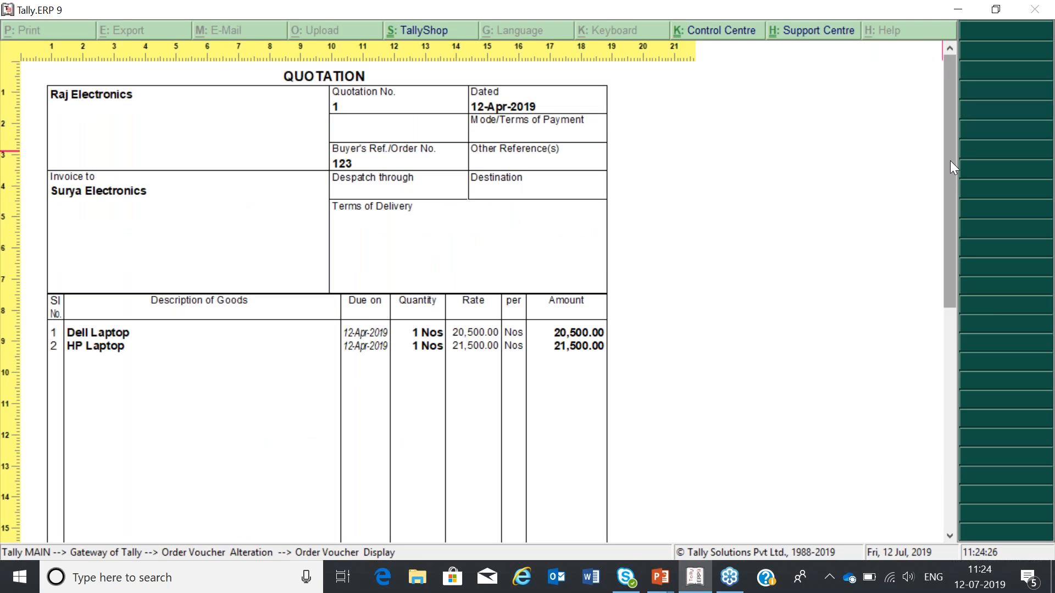
{"action": "scroll", "coordinate": [950, 160], "scroll_direction": "down", "scroll_amount": 1}
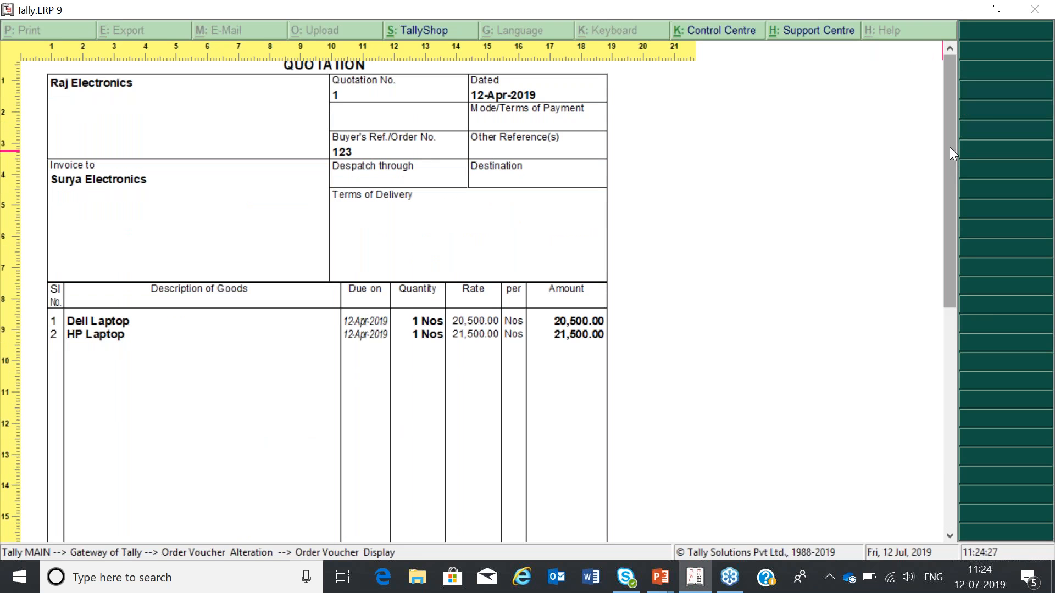
{"action": "left_click", "coordinate": [949, 47]}
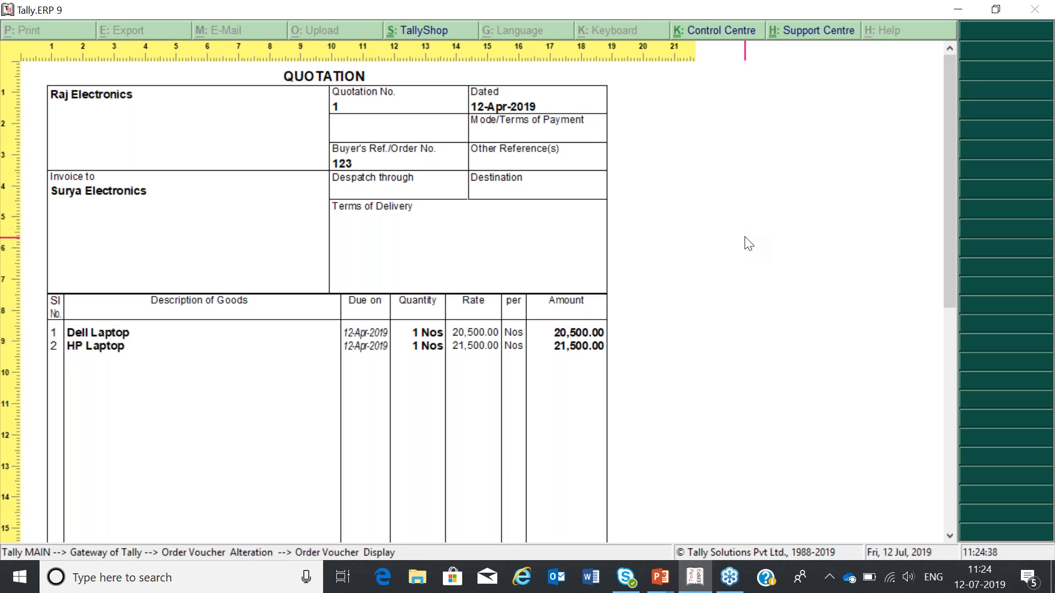
{"action": "scroll", "coordinate": [748, 244], "scroll_direction": "down", "scroll_amount": 5}
{"action": "scroll", "coordinate": [748, 244], "scroll_direction": "down", "scroll_amount": 2}
{"action": "scroll", "coordinate": [748, 243], "scroll_direction": "up", "scroll_amount": 5}
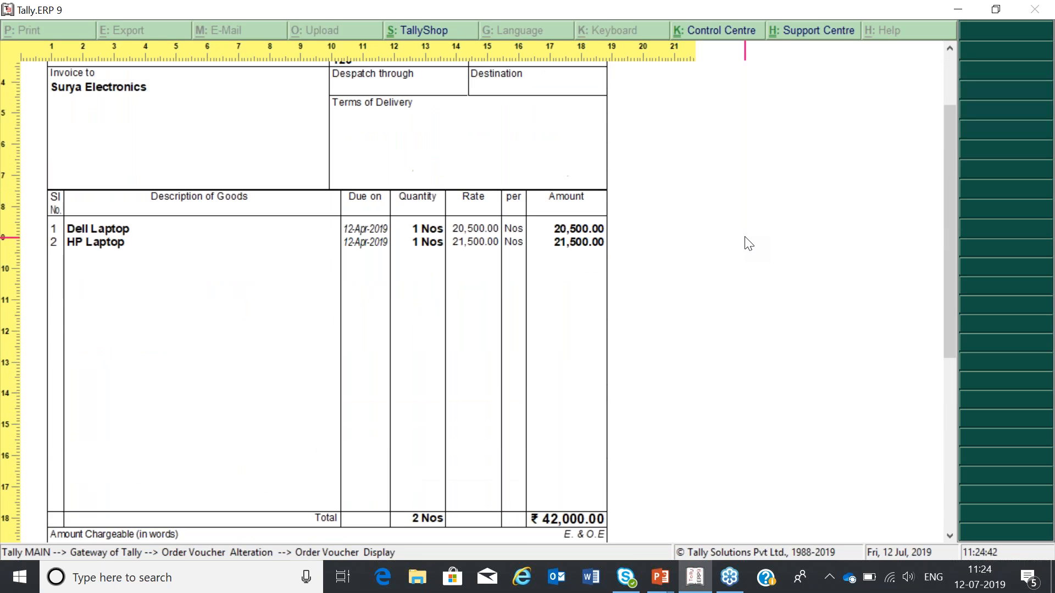
{"action": "scroll", "coordinate": [749, 243], "scroll_direction": "up", "scroll_amount": 2}
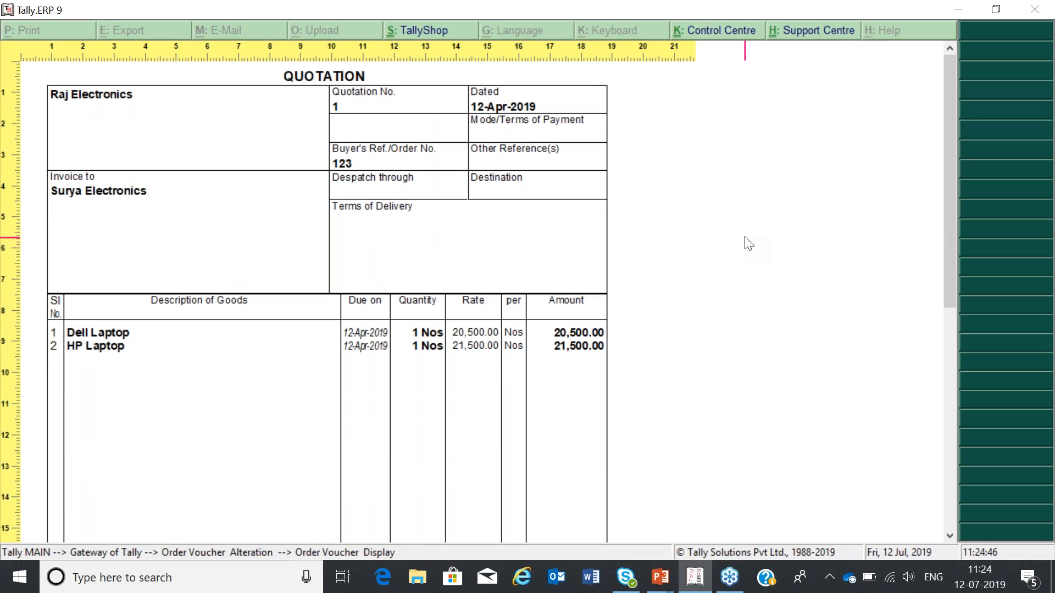
Step: Finish checking the quotation preview, close it and leave the sales order and order vouchers for the Gateway of Tally
{"action": "scroll", "coordinate": [748, 243], "scroll_direction": "down", "scroll_amount": 2}
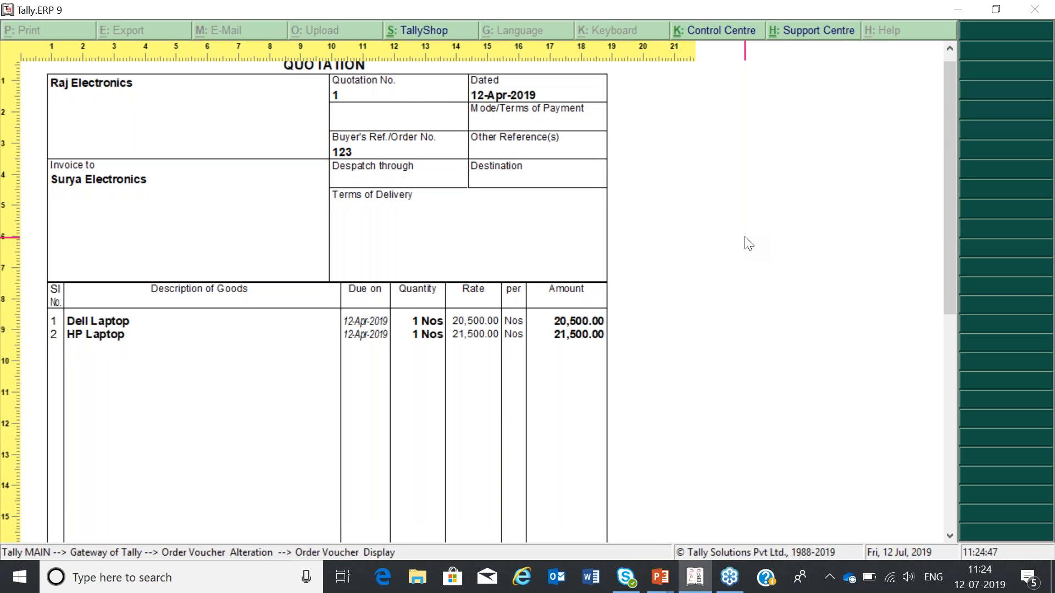
{"action": "scroll", "coordinate": [749, 244], "scroll_direction": "up", "scroll_amount": 2}
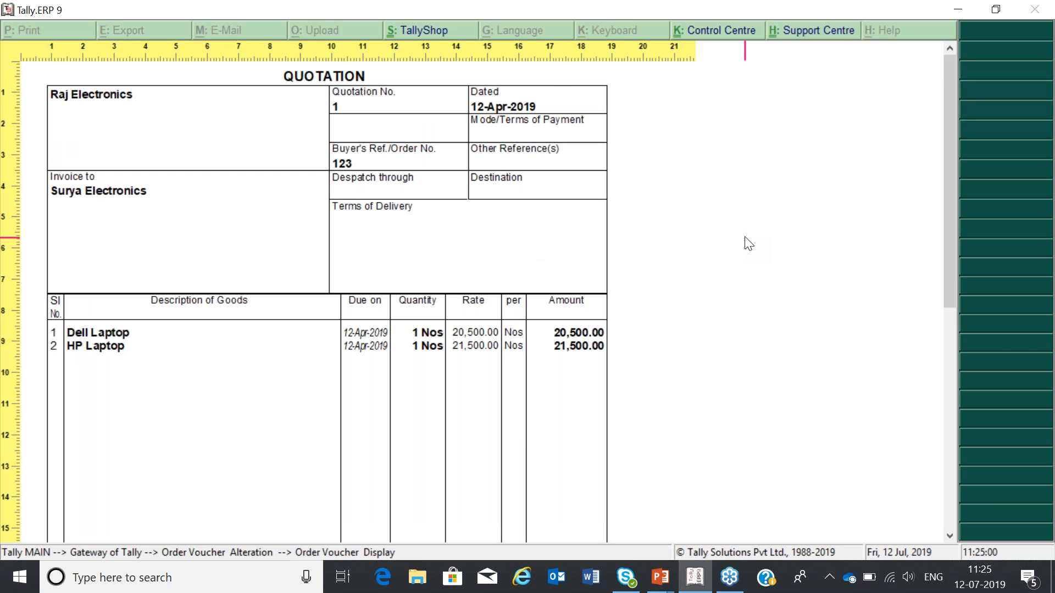
{"action": "key", "text": "Escape"}
{"action": "key", "text": "Escape"}
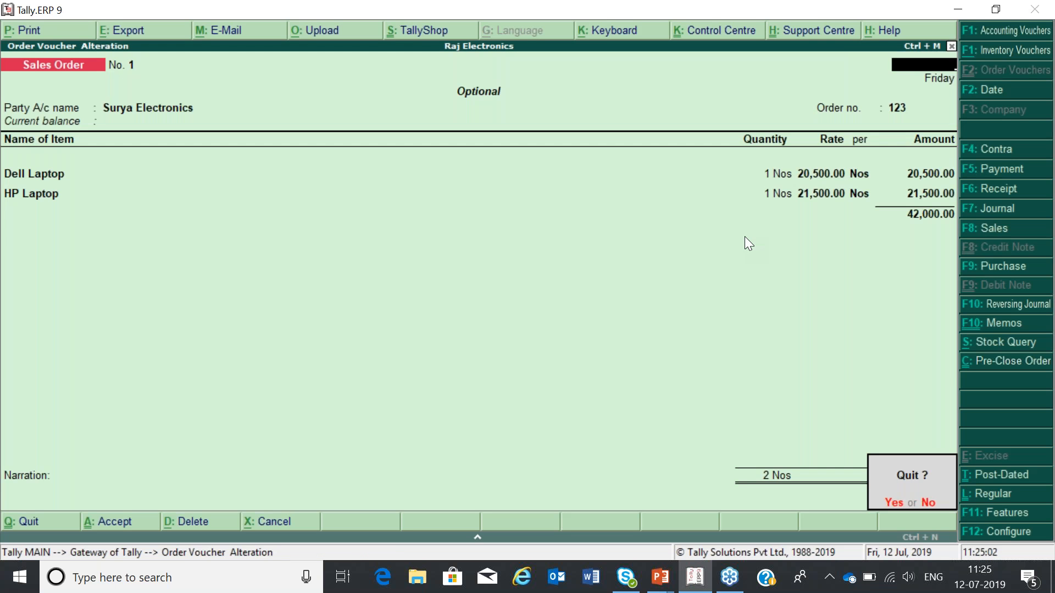
{"action": "key", "text": "Return"}
{"action": "key", "text": "Escape"}
{"action": "key", "text": "Return"}
{"action": "key", "text": "Down"}
{"action": "key", "text": "Down"}
{"action": "key", "text": "Down"}
{"action": "key", "text": "Up"}
{"action": "key", "text": "Up"}
{"action": "key", "text": "Up"}
{"action": "key", "text": "Up"}
{"action": "key", "text": "Down"}
{"action": "key", "text": "Down"}
{"action": "key", "text": "Down"}
{"action": "key", "text": "Down"}
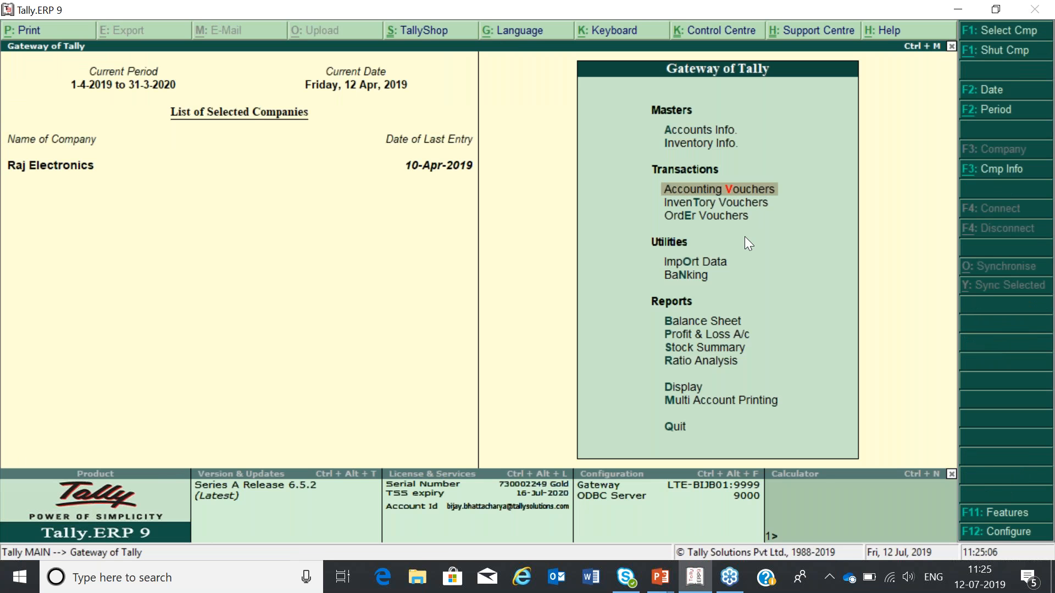
Step: Start a new Sales accounting voucher and mark it as Optional
{"action": "key", "text": "Up"}
{"action": "key", "text": "Up"}
{"action": "key", "text": "Up"}
{"action": "key", "text": "Return"}
{"action": "key", "text": "F8"}
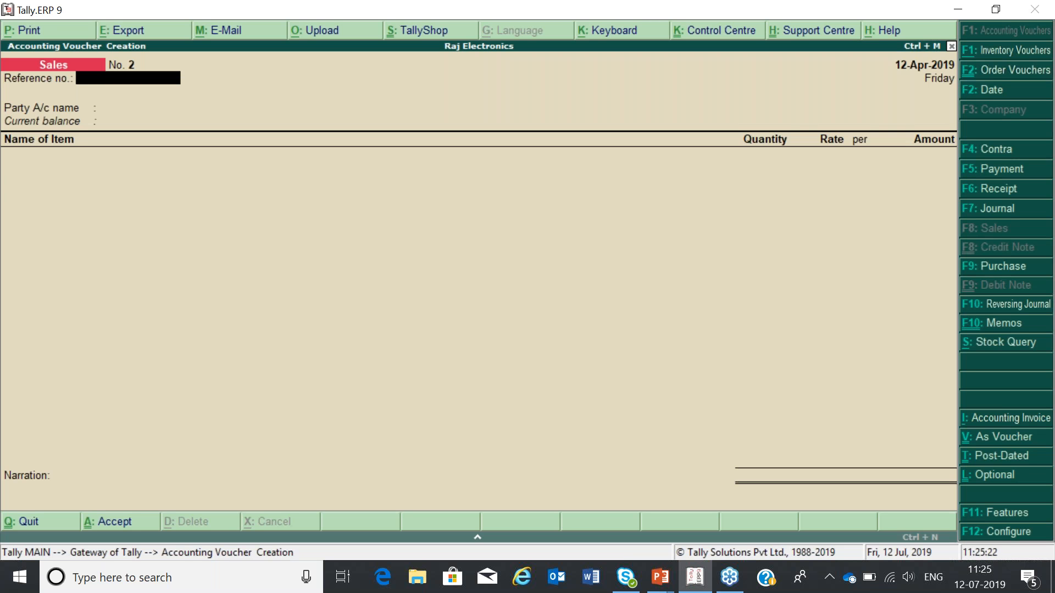
{"action": "key", "text": "ctrl+l"}
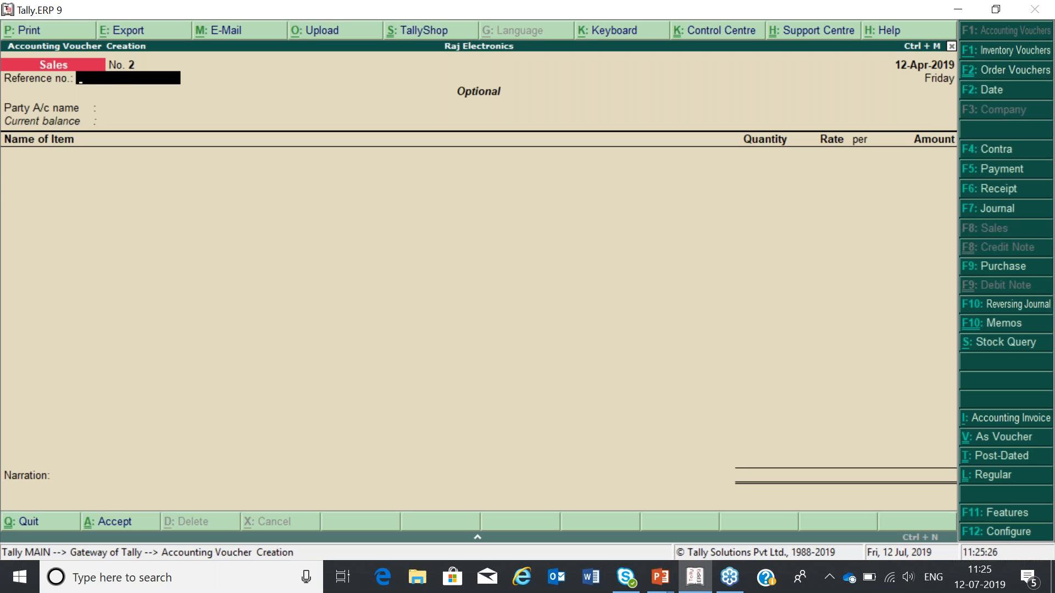
Step: Leave the reference number blank, select Surya Electronics as the party and accept the default despatch, order and buyer details
{"action": "key", "text": "Return"}
{"action": "key", "text": "Down"}
{"action": "key", "text": "Down"}
{"action": "key", "text": "Down"}
{"action": "key", "text": "Return"}
{"action": "key", "text": "Return"}
{"action": "key", "text": "Return"}
{"action": "key", "text": "Return"}
{"action": "key", "text": "Return"}
{"action": "key", "text": "Return"}
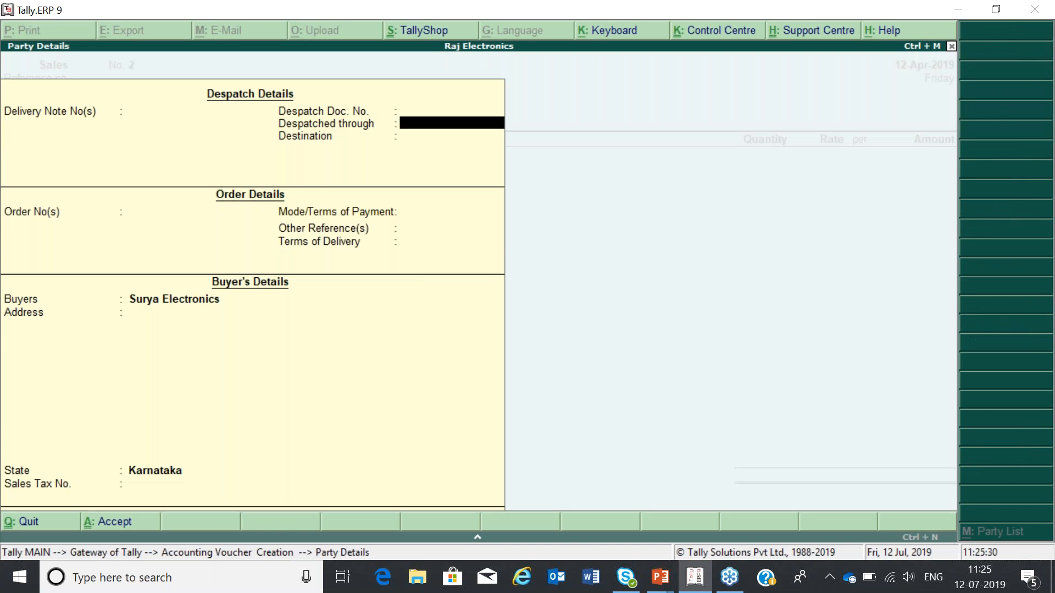
{"action": "key", "text": "Return"}
{"action": "key", "text": "Return"}
{"action": "key", "text": "Return"}
{"action": "key", "text": "Return"}
{"action": "key", "text": "Return"}
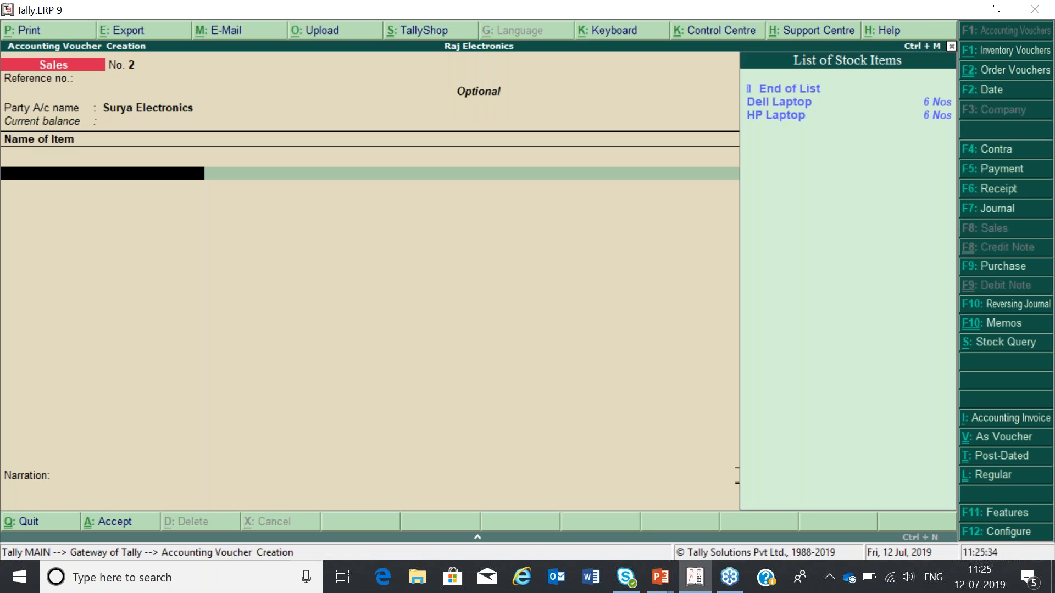
Step: Add 1 Nos Dell Laptop at 20,500 to the optional sales voucher, with the order number set to Not Applicable
{"action": "key", "text": "Return"}
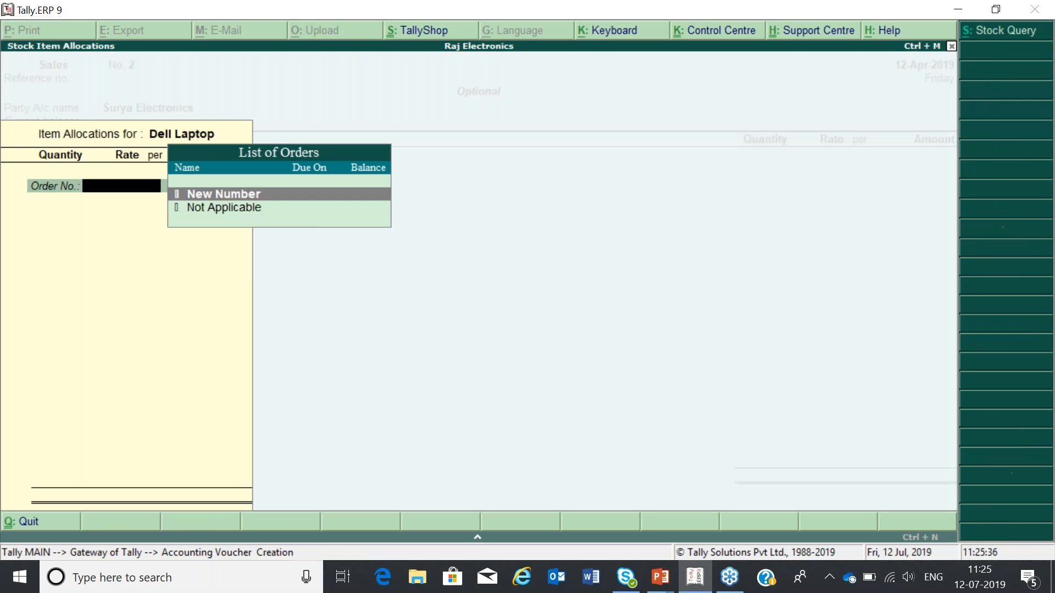
{"action": "key", "text": "Return"}
{"action": "type", "text": "1"}
{"action": "key", "text": "Return"}
{"action": "key", "text": "Return"}
{"action": "key", "text": "Return"}
{"action": "key", "text": "Return"}
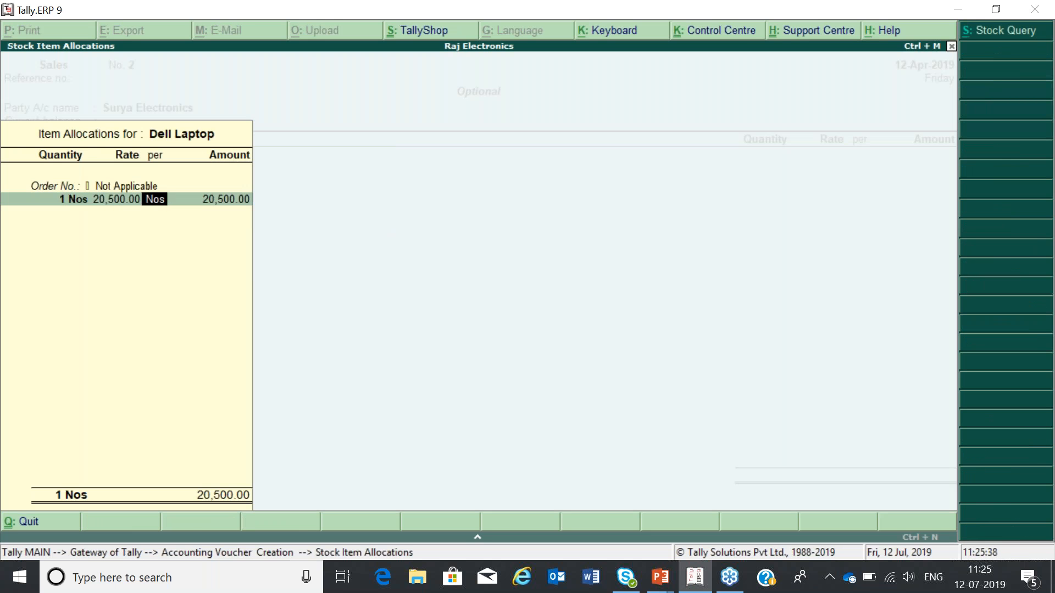
{"action": "key", "text": "Return"}
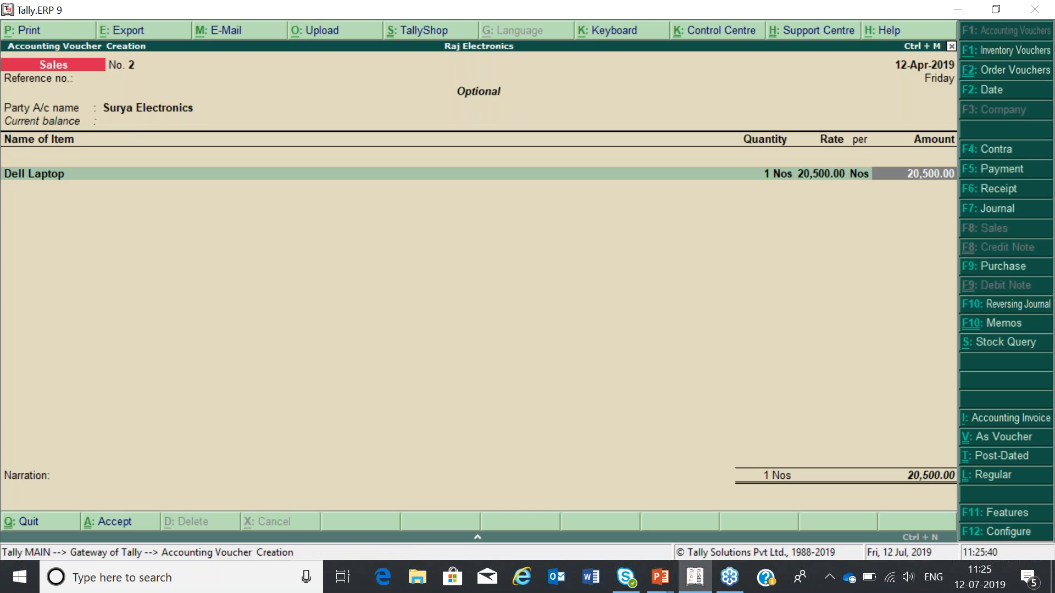
{"action": "key", "text": "Return"}
{"action": "key", "text": "Return"}
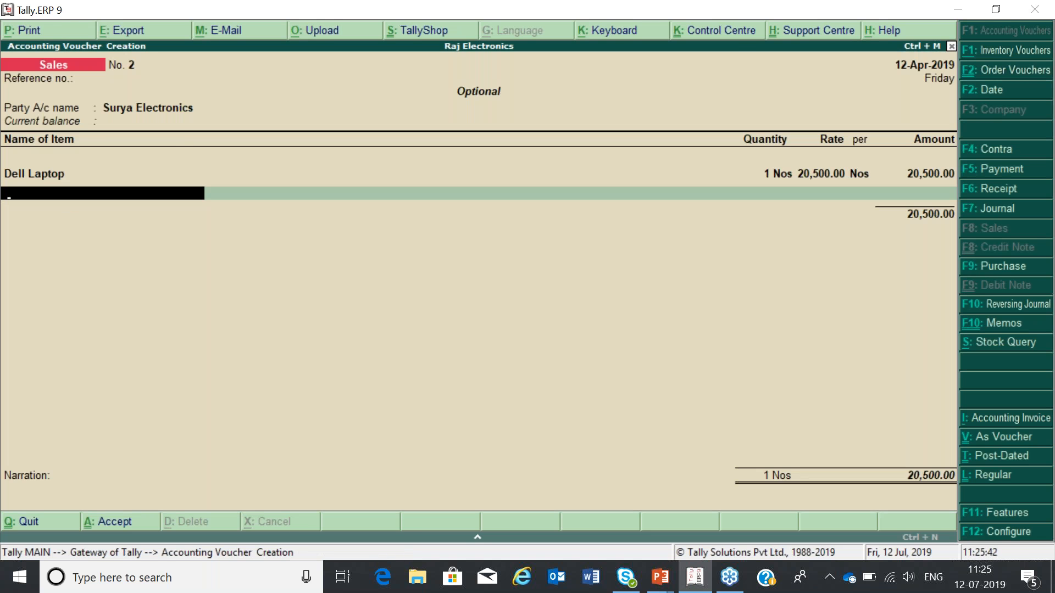
Step: Add 1 Nos HP Laptop at 21,500 as the second item, with the order number set to Not Applicable
{"action": "key", "text": "Down"}
{"action": "key", "text": "Return"}
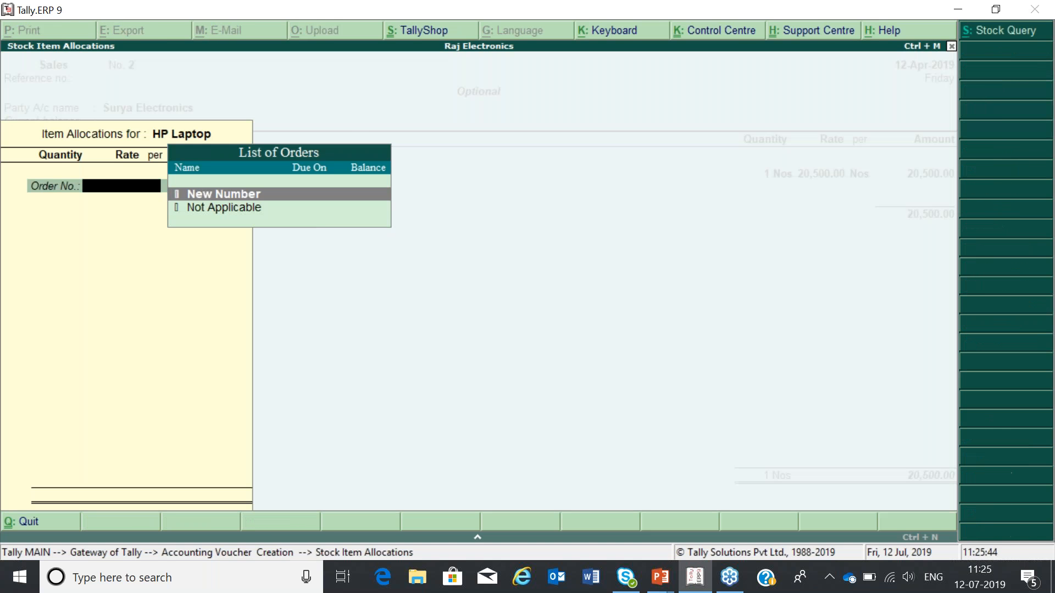
{"action": "key", "text": "Return"}
{"action": "key", "text": "Escape"}
{"action": "key", "text": "Down"}
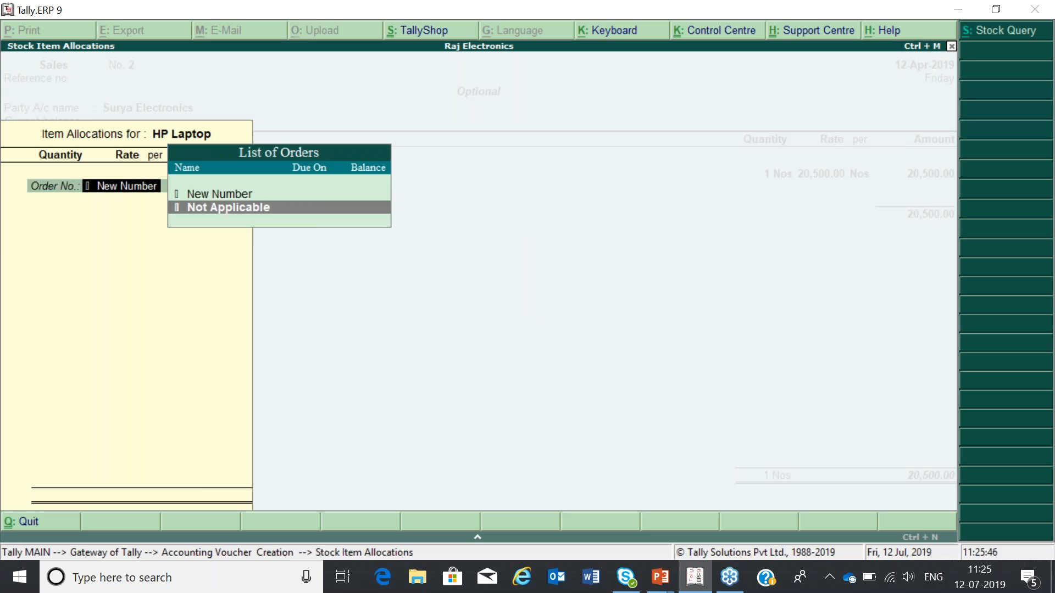
{"action": "key", "text": "Return"}
{"action": "type", "text": "1"}
{"action": "key", "text": "Return"}
{"action": "key", "text": "Return"}
{"action": "key", "text": "Return"}
{"action": "key", "text": "Return"}
{"action": "key", "text": "Return"}
{"action": "key", "text": "Return"}
Step: Accept the 42,000 bill as a New Ref, leave the narration empty, save the optional sales voucher and exit voucher entry
{"action": "key", "text": "Return"}
{"action": "key", "text": "Return"}
{"action": "key", "text": "Return"}
{"action": "key", "text": "Return"}
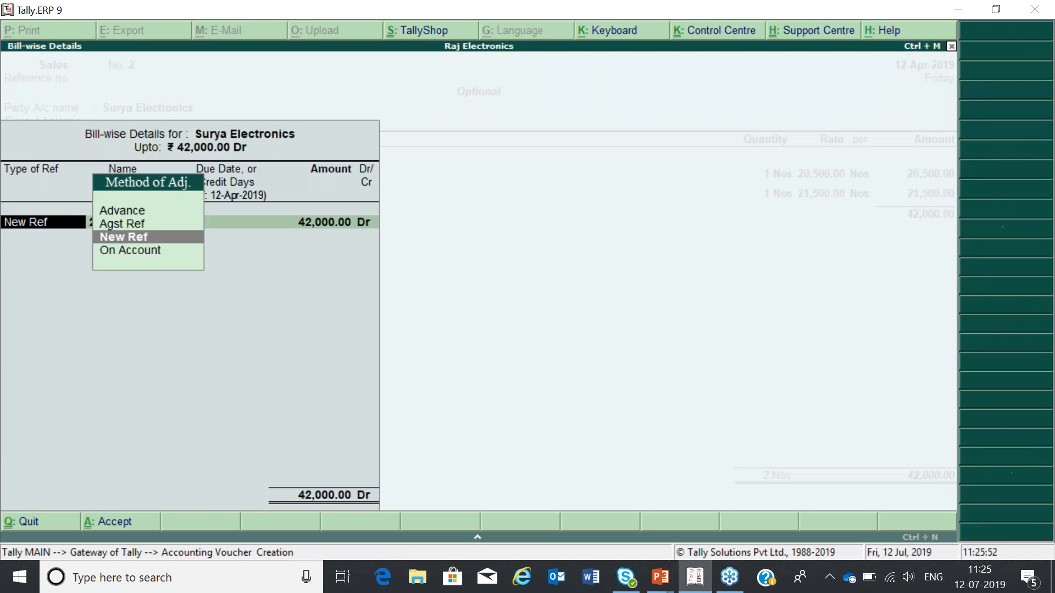
{"action": "key", "text": "Return"}
{"action": "key", "text": "Return"}
{"action": "key", "text": "Return"}
{"action": "key", "text": "Return"}
{"action": "key", "text": "Return"}
{"action": "key", "text": "Return"}
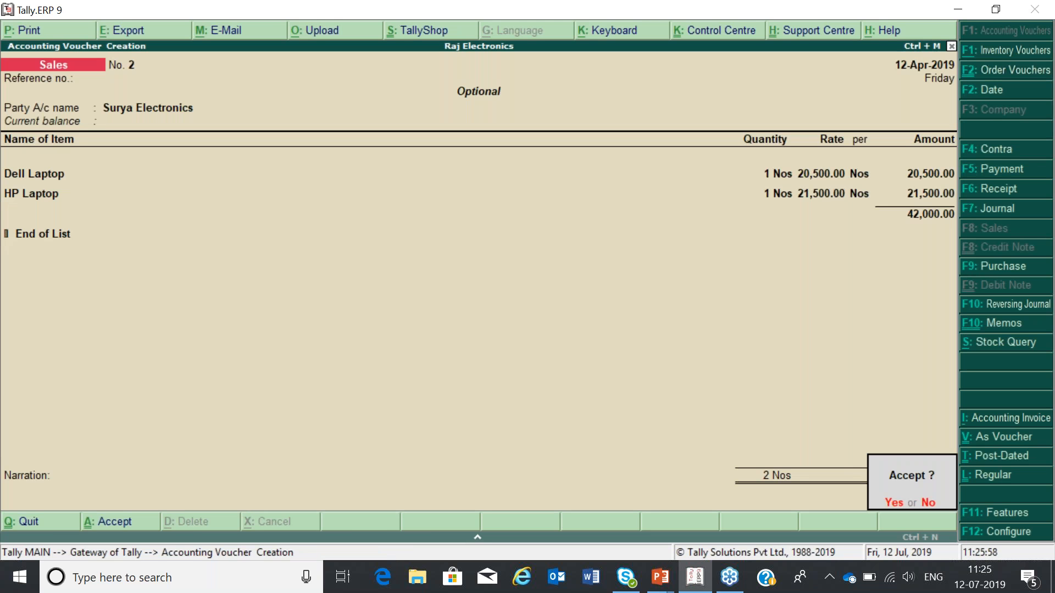
{"action": "key", "text": "Return"}
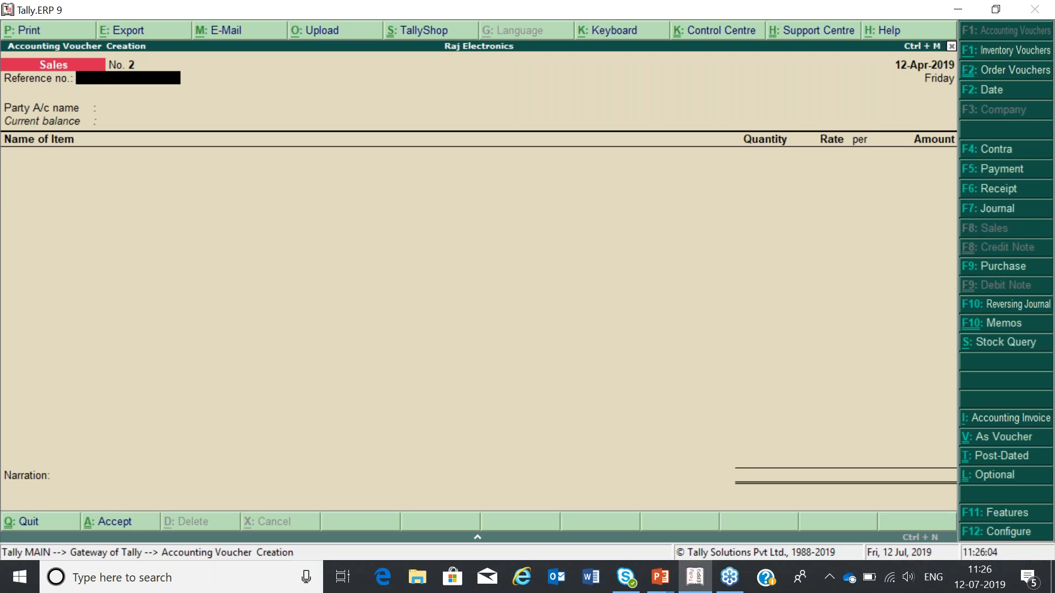
{"action": "key", "text": "Escape"}
{"action": "key", "text": "Return"}
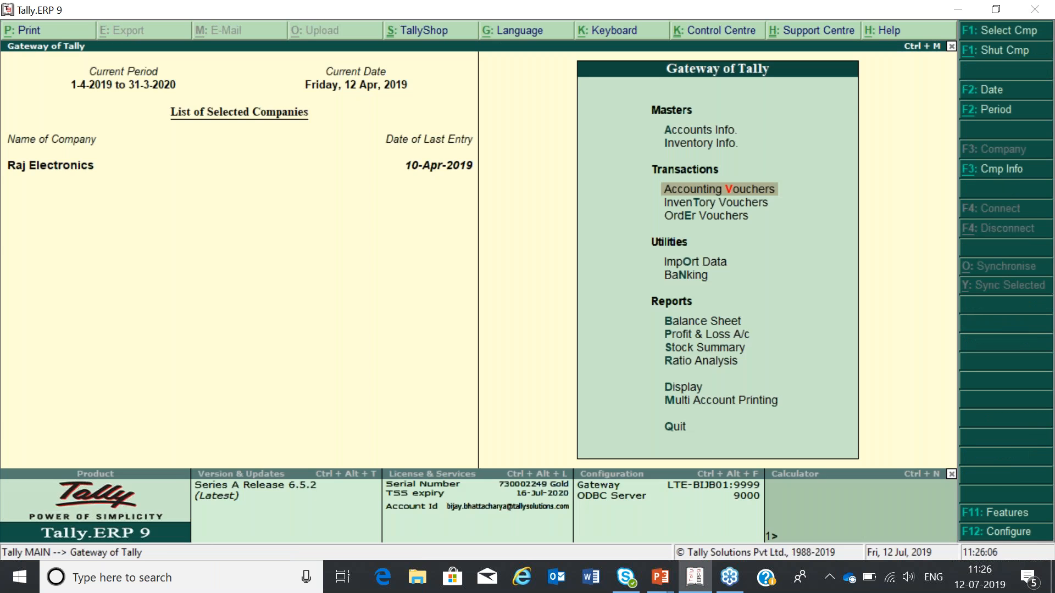
Step: Open the Profit & Loss A/c and drill into the monthly summary of the Sales ledger
{"action": "key", "text": "p"}
{"action": "key", "text": "Right"}
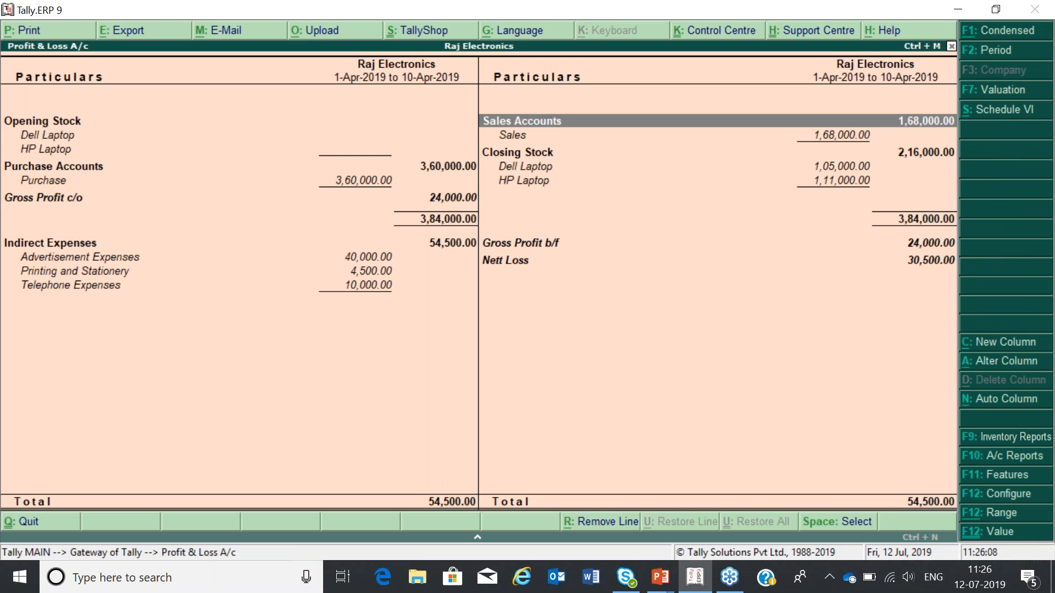
{"action": "key", "text": "Down"}
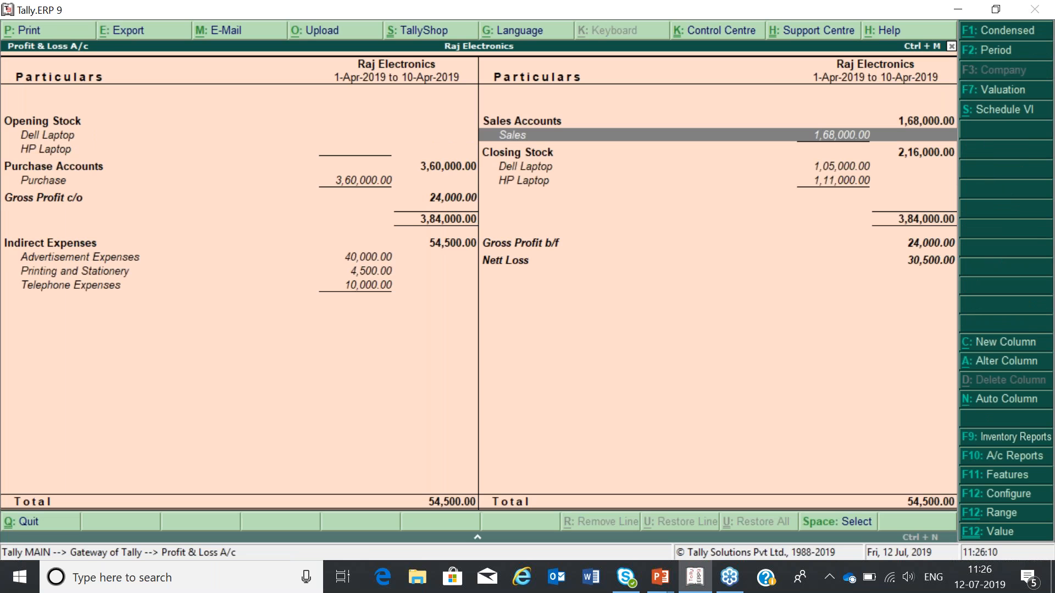
{"action": "key", "text": "Return"}
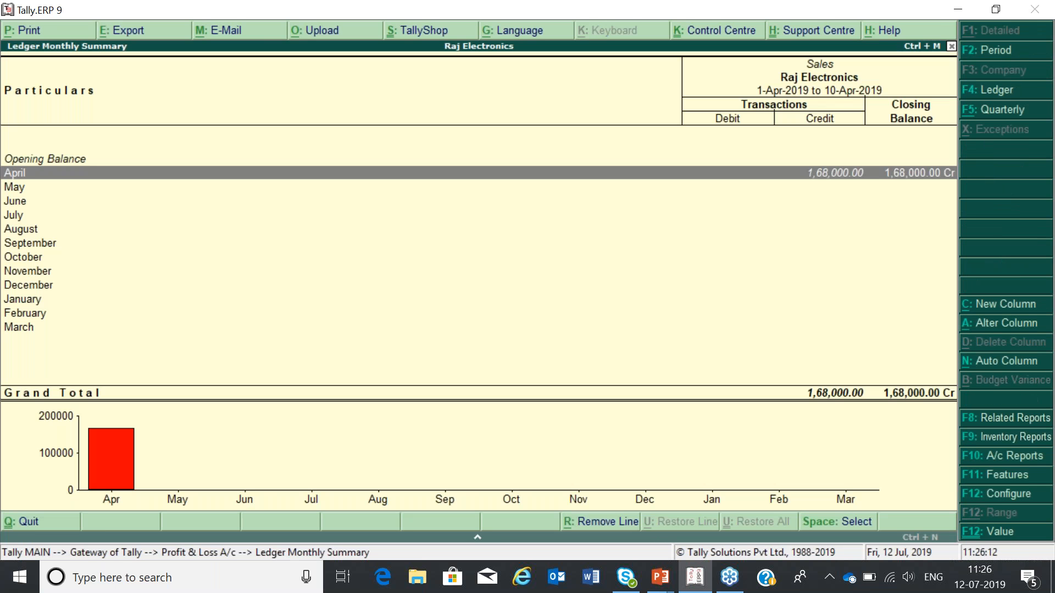
Step: Return to the Profit & Loss A/c and set its period from 1-4-2019 to 12-4-2019
{"action": "key", "text": "Escape"}
{"action": "key", "text": "F2"}
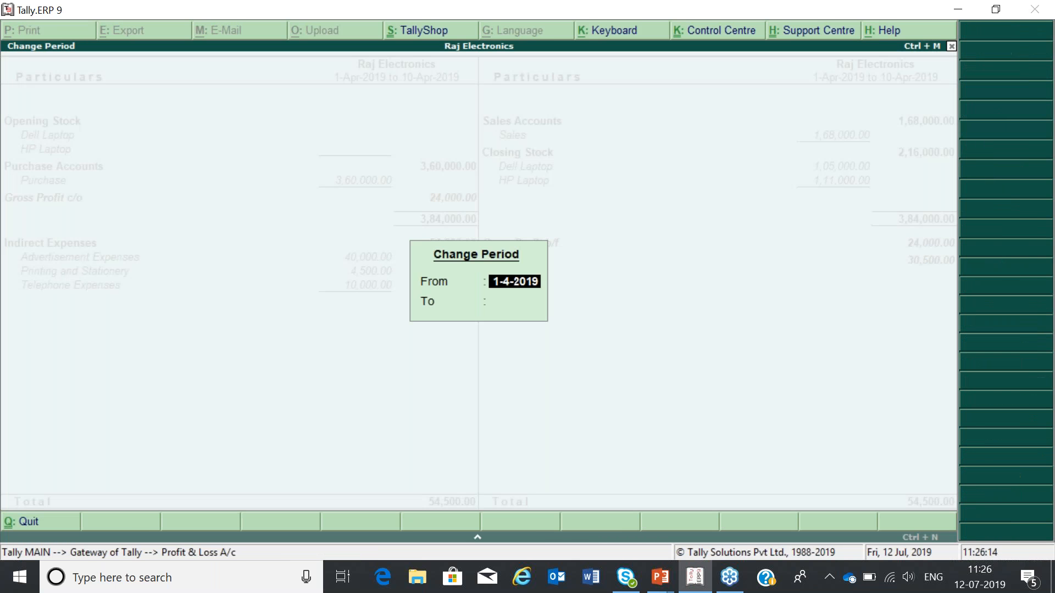
{"action": "key", "text": "Return"}
{"action": "type", "text": "12-04"}
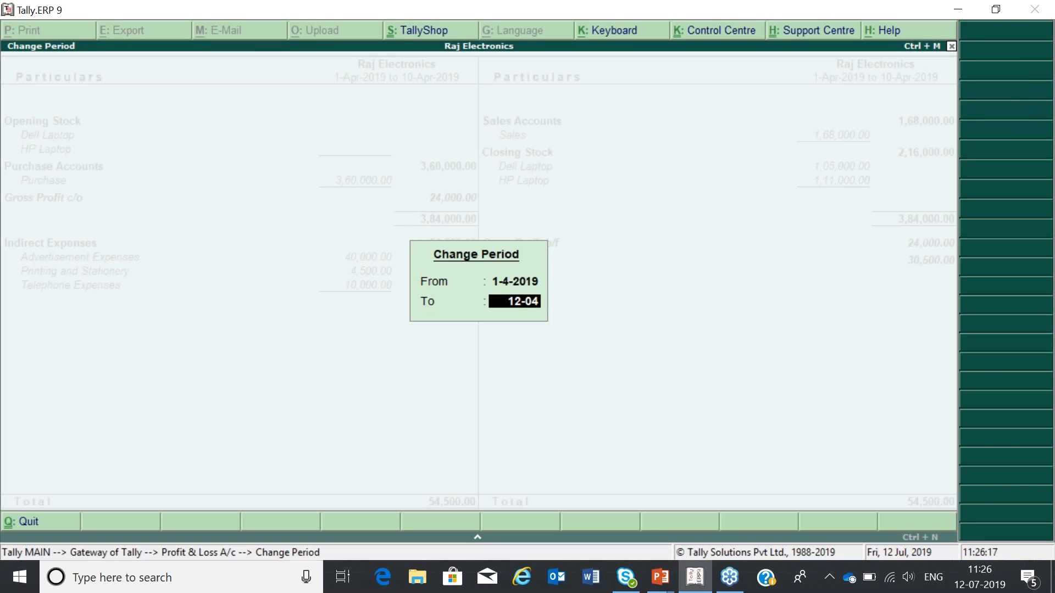
{"action": "key", "text": "Return"}
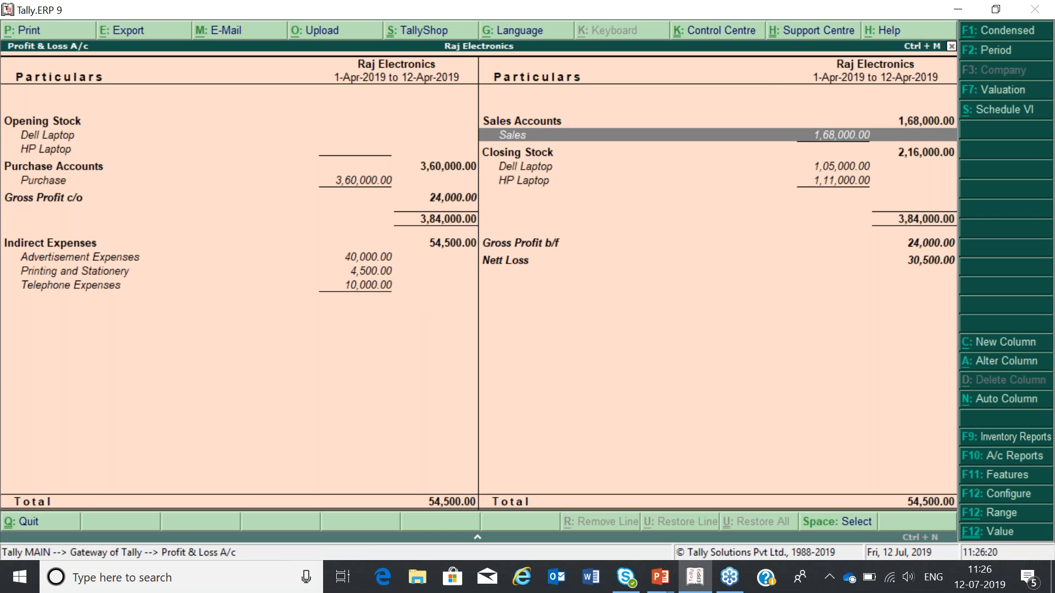
Step: Examine the Sales ledger's April vouchers for the optional sale, then return to the Gateway of Tally without quitting
{"action": "key", "text": "Return"}
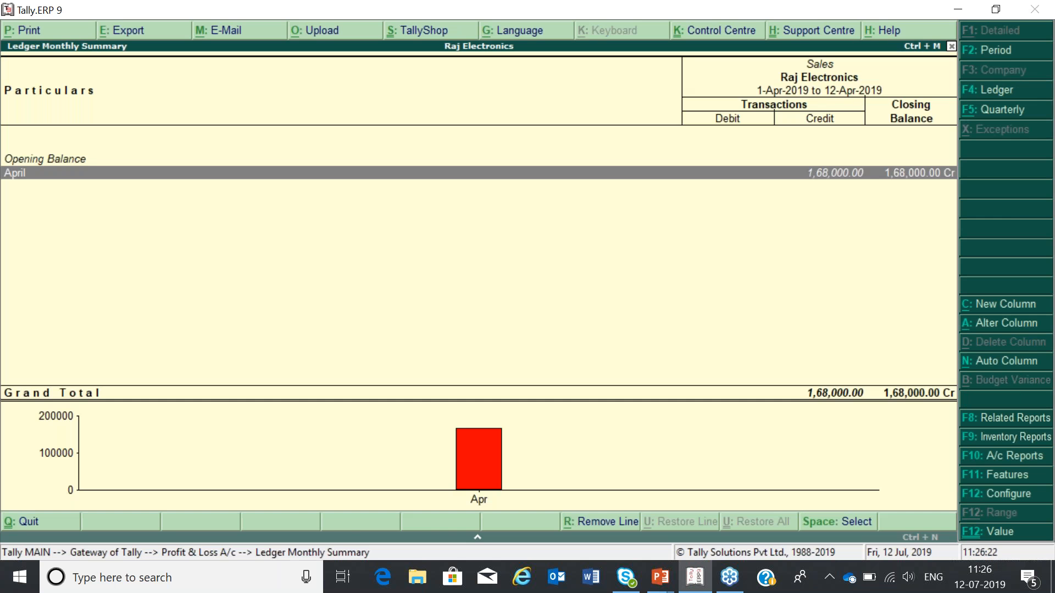
{"action": "key", "text": "Return"}
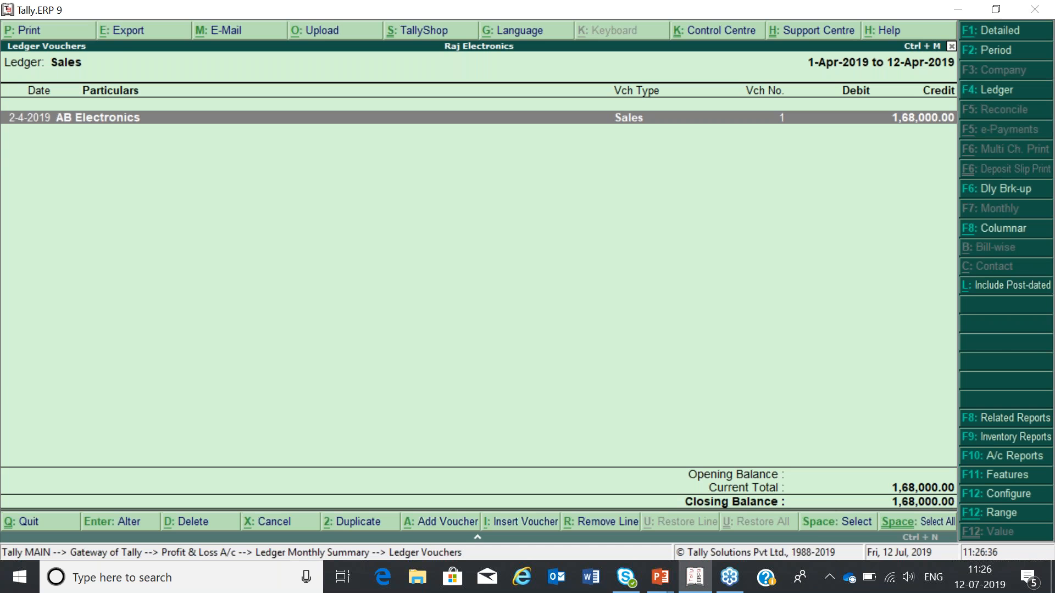
{"action": "key", "text": "Escape"}
{"action": "key", "text": "Escape"}
{"action": "key", "text": "Escape"}
{"action": "key", "text": "Escape"}
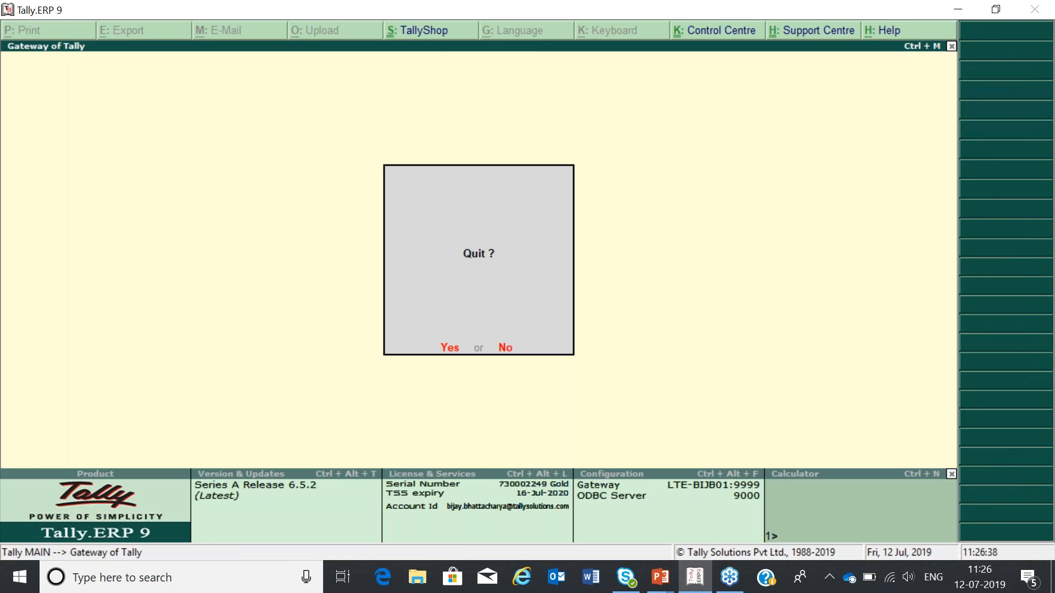
{"action": "key", "text": "n"}
Step: Open the Optional Vouchers register among the exception reports
{"action": "key", "text": "d"}
{"action": "key", "text": "Down"}
{"action": "key", "text": "Down"}
{"action": "key", "text": "Down"}
{"action": "key", "text": "Down"}
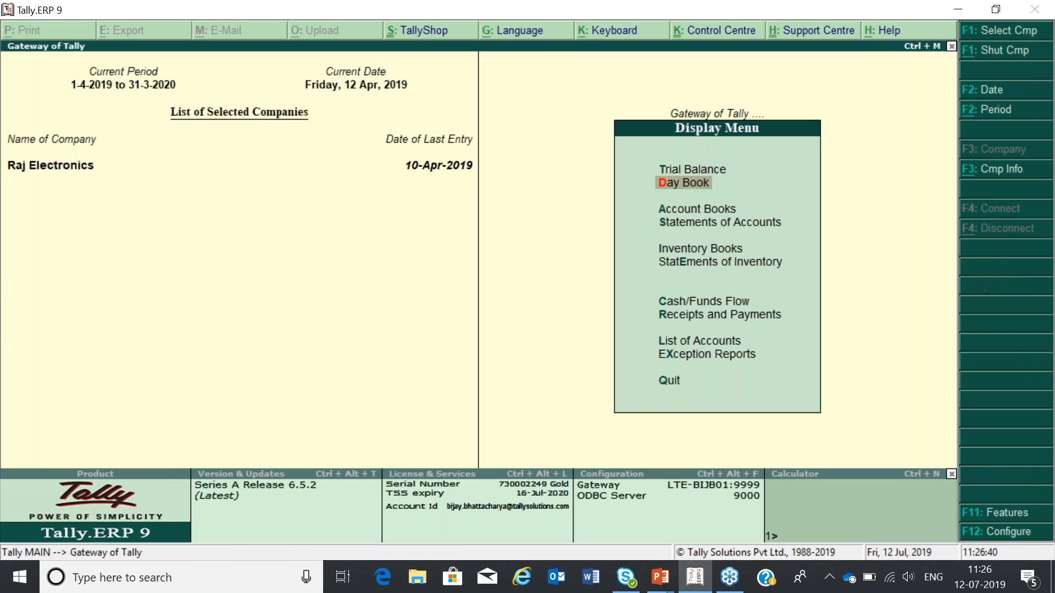
{"action": "key", "text": "Down"}
{"action": "key", "text": "Down"}
{"action": "key", "text": "Down"}
{"action": "key", "text": "Down"}
{"action": "key", "text": "Down"}
{"action": "key", "text": "Return"}
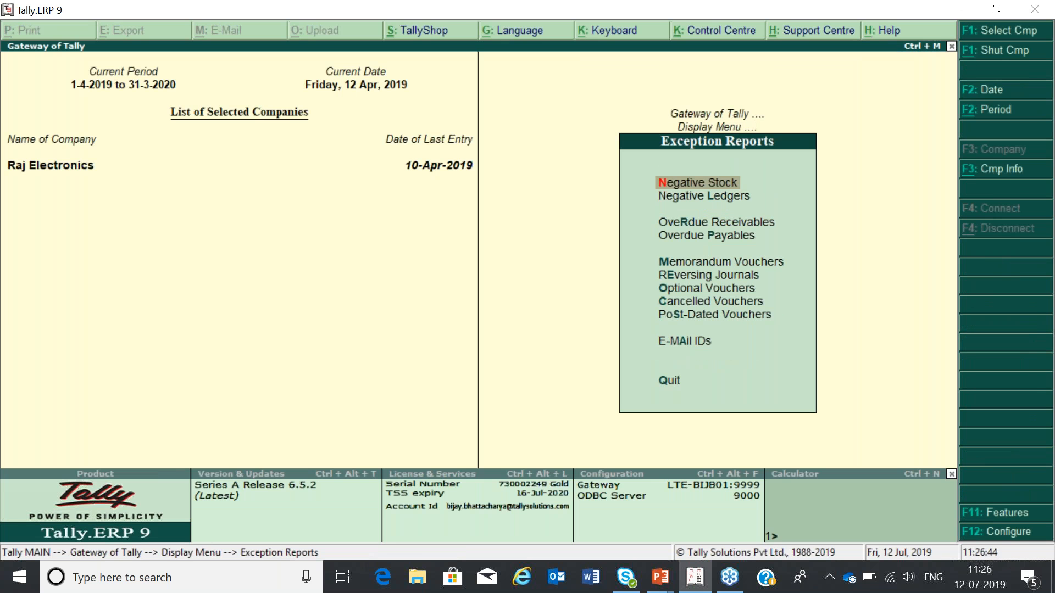
{"action": "key", "text": "Down"}
{"action": "key", "text": "Down"}
{"action": "key", "text": "Down"}
{"action": "key", "text": "Down"}
{"action": "key", "text": "Down"}
{"action": "key", "text": "Down"}
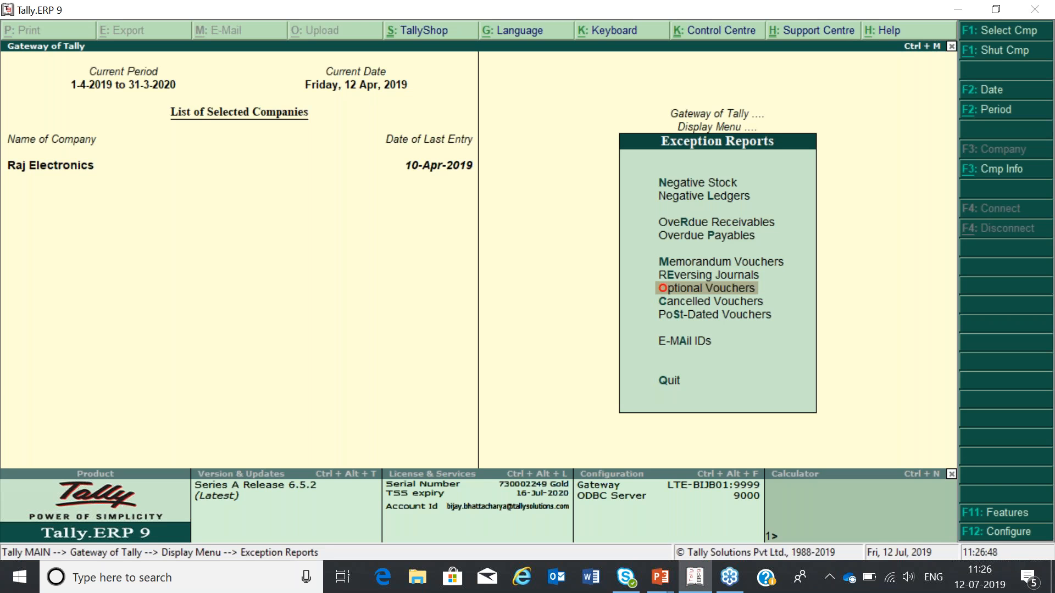
{"action": "key", "text": "Return"}
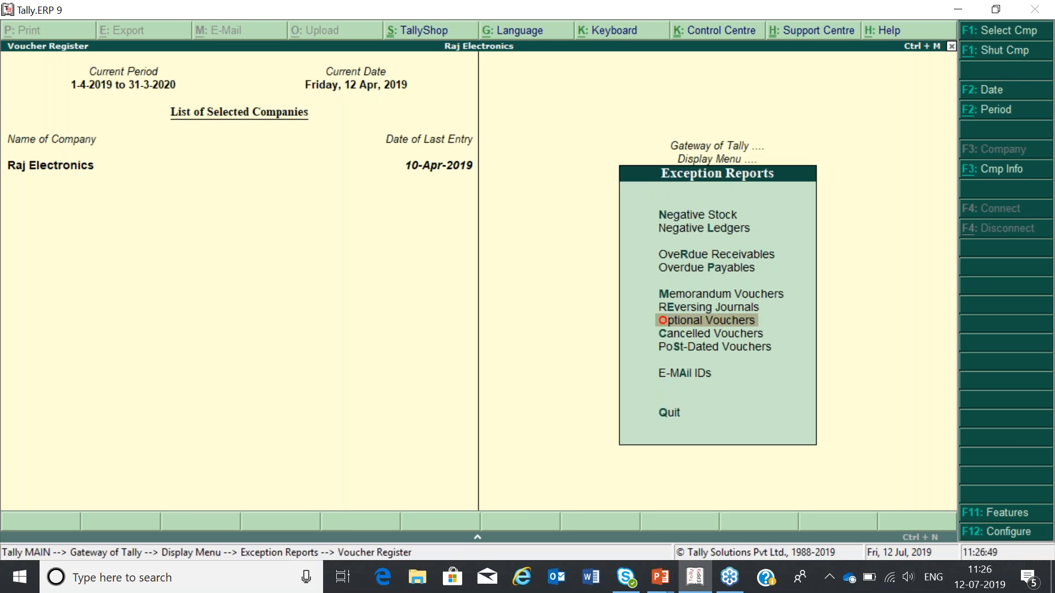
Step: Set the optional voucher register's period from 1-4-2019 to 12-4-2019 and highlight the Surya Electronics sales order
{"action": "key", "text": "F2"}
{"action": "key", "text": "Escape"}
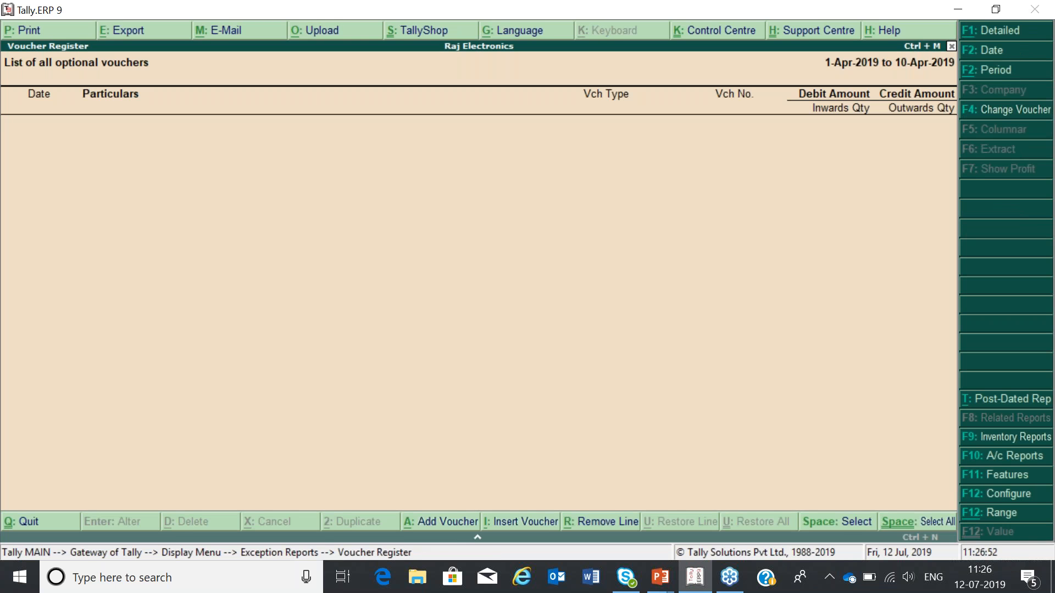
{"action": "key", "text": "alt+F2"}
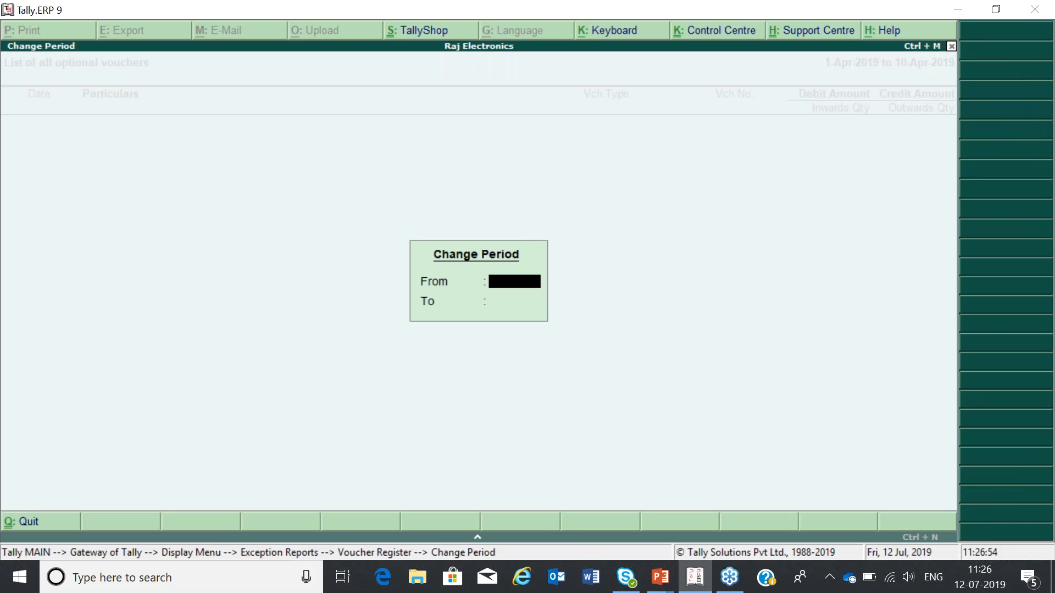
{"action": "type", "text": "01-04"}
{"action": "key", "text": "Return"}
{"action": "type", "text": "12-04"}
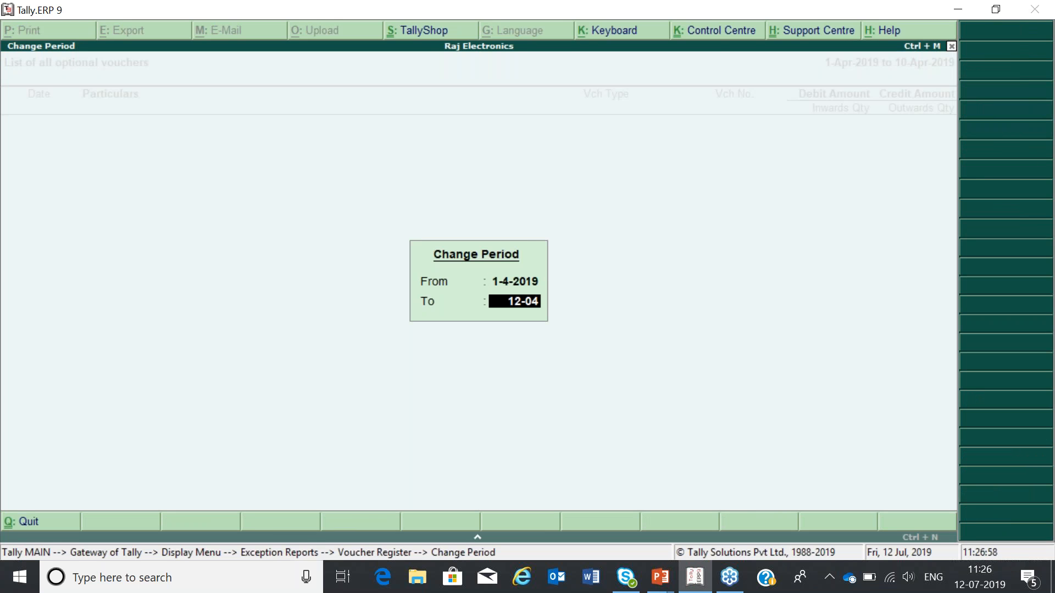
{"action": "key", "text": "Return"}
{"action": "key", "text": "Down"}
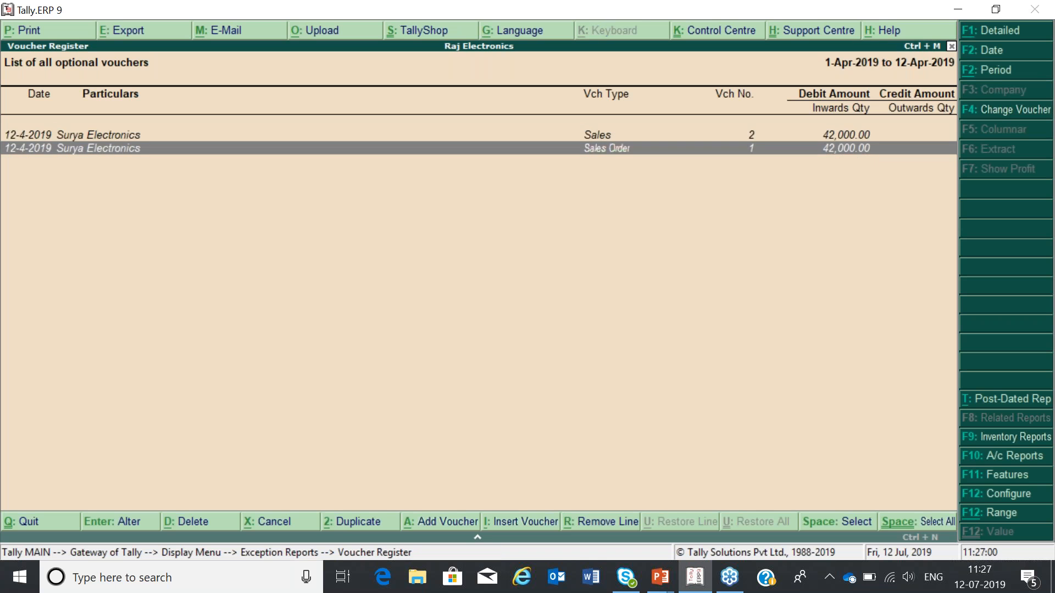
Step: Open the Surya Electronics Sales voucher dated 12-4-2019 from the list of optional vouchers
{"action": "key", "text": "Up"}
{"action": "key", "text": "Down"}
{"action": "key", "text": "Up"}
{"action": "key", "text": "Down"}
{"action": "key", "text": "Up"}
{"action": "key", "text": "Down"}
{"action": "key", "text": "Up"}
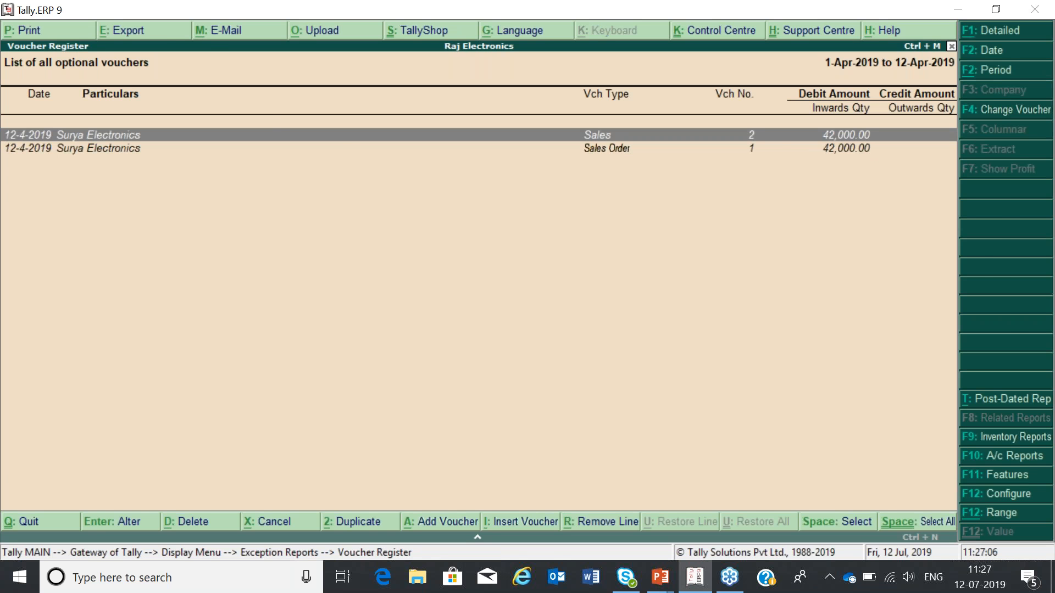
{"action": "key", "text": "Return"}
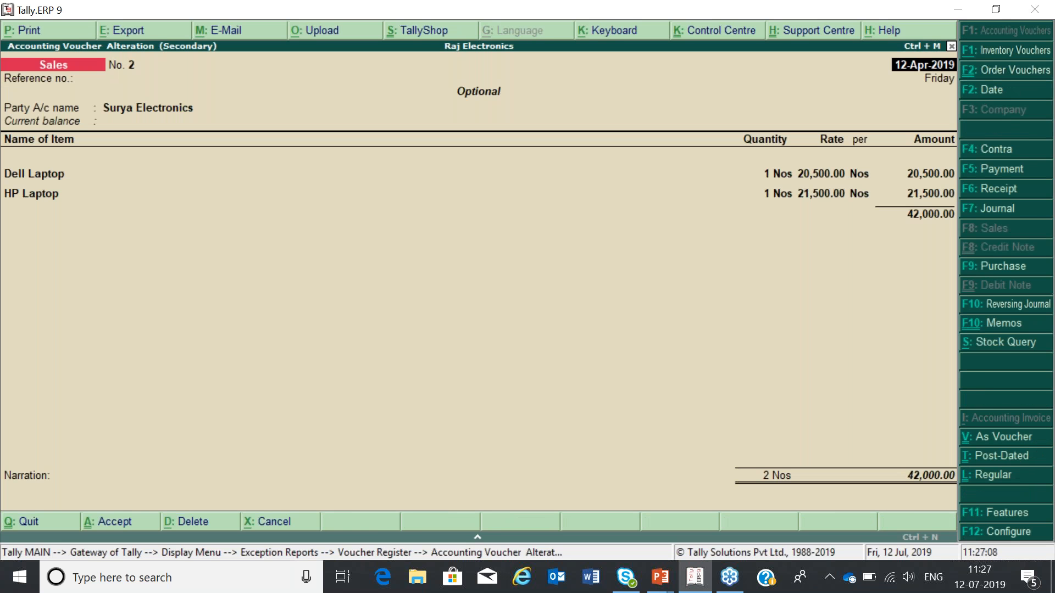
Step: Generate the print preview of the optional sales voucher and examine the proforma invoice's title, buyer details and laptop items
{"action": "key", "text": "alt+p"}
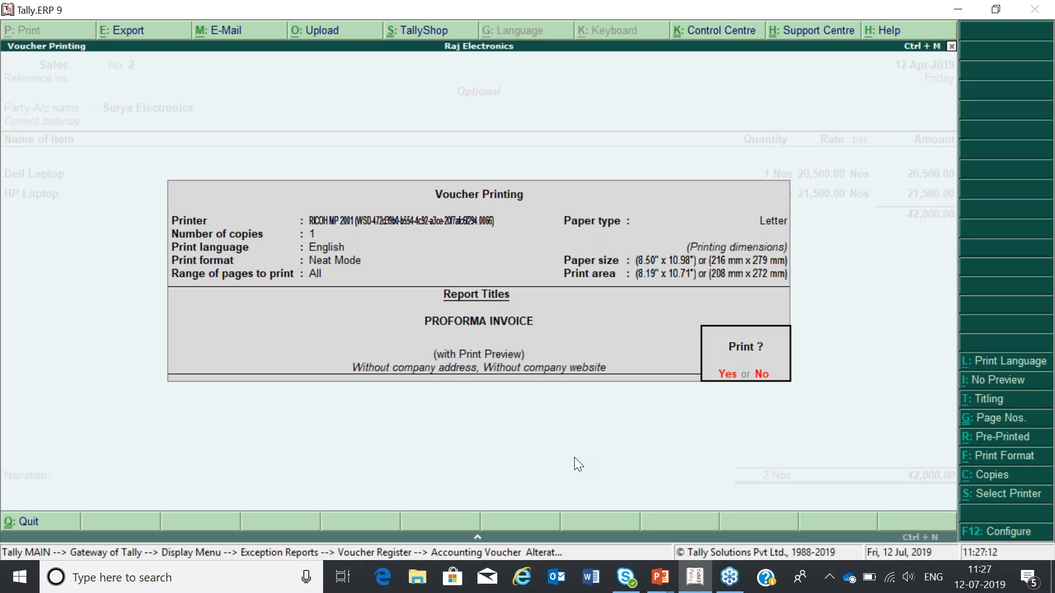
{"action": "key", "text": "Return"}
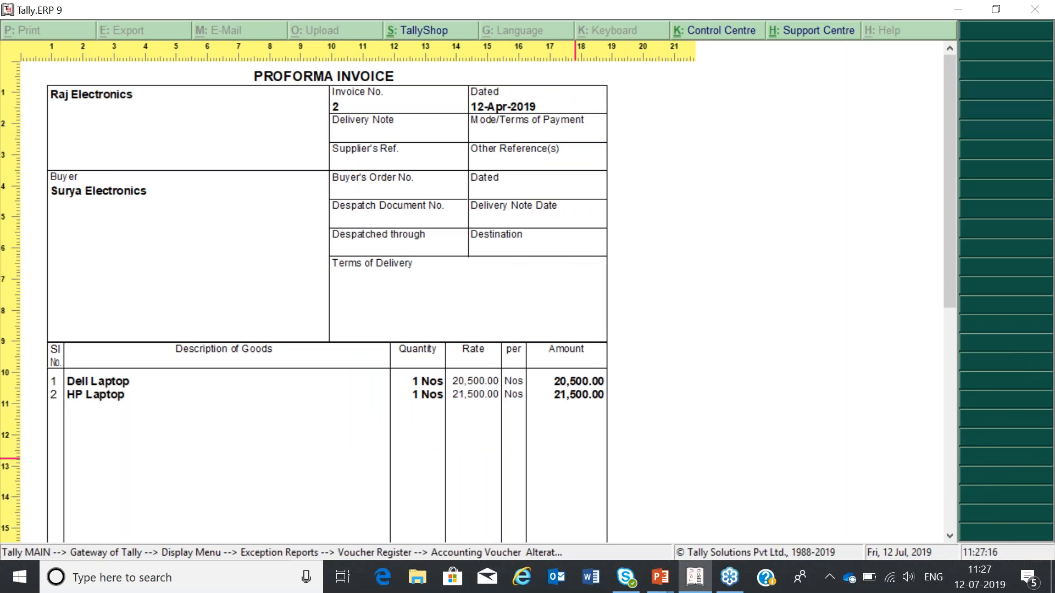
{"action": "key", "text": "Down"}
{"action": "key", "text": "Down"}
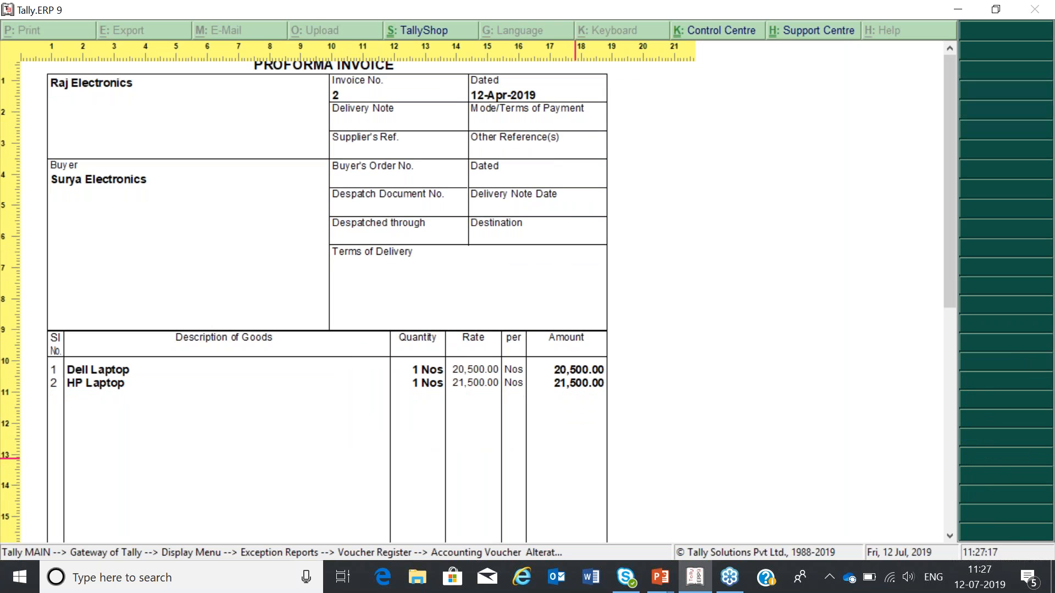
{"action": "key", "text": "Up"}
{"action": "key", "text": "Up"}
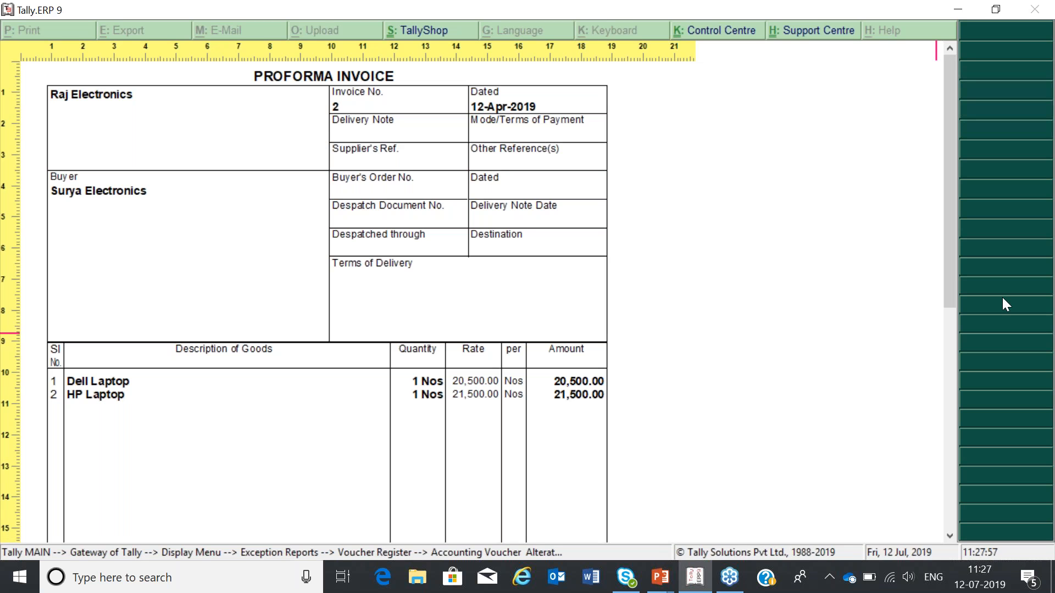
{"action": "left_click", "coordinate": [1037, 288]}
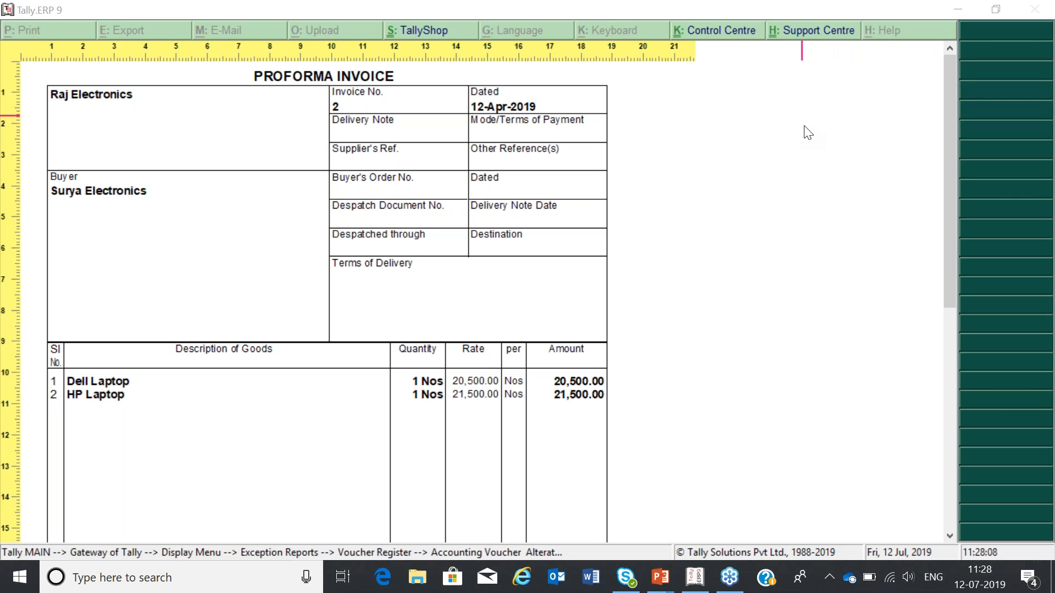
{"action": "left_click_drag", "start_coordinate": [952, 227], "coordinate": [979, 154]}
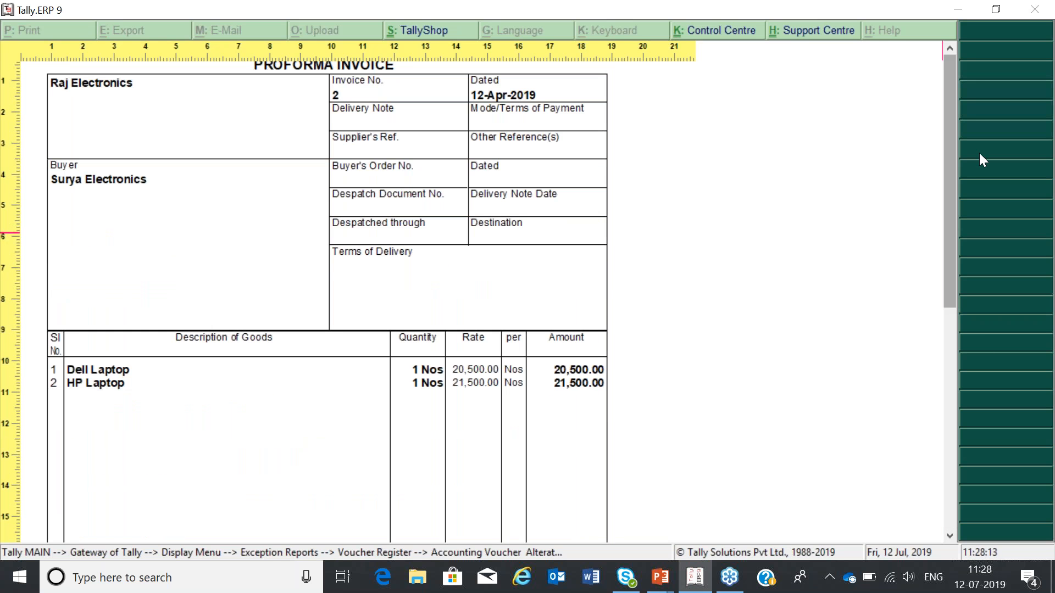
{"action": "left_click", "coordinate": [949, 51]}
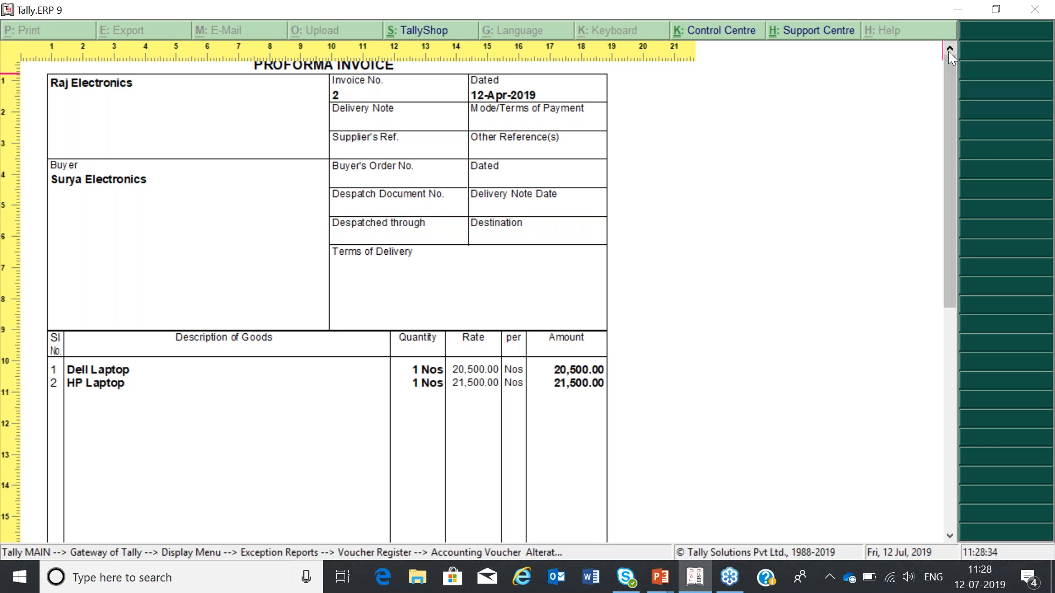
{"action": "left_click", "coordinate": [948, 51]}
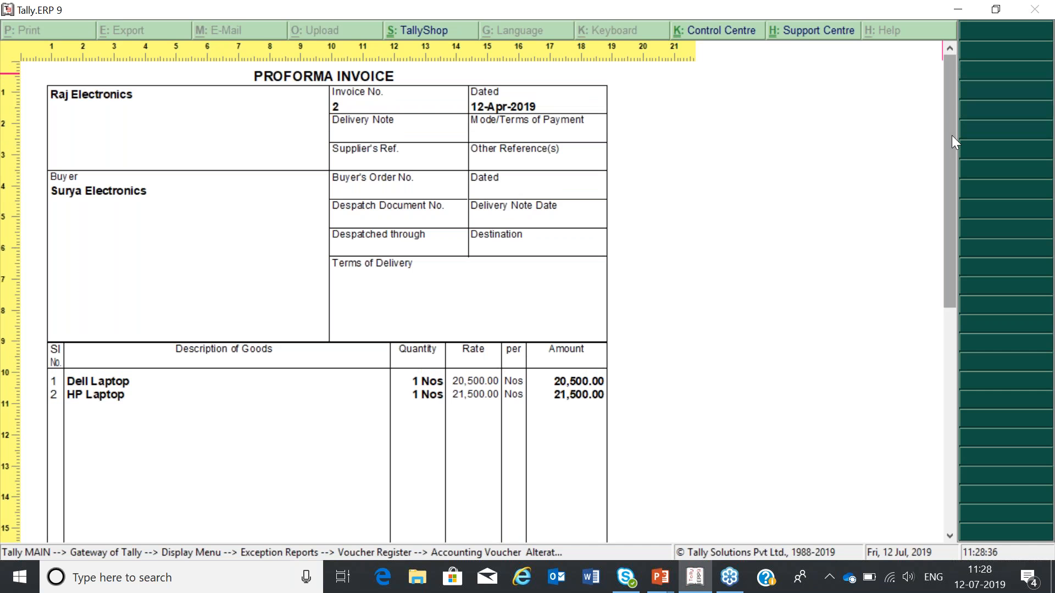
{"action": "scroll", "coordinate": [951, 135], "scroll_direction": "down", "scroll_amount": 2}
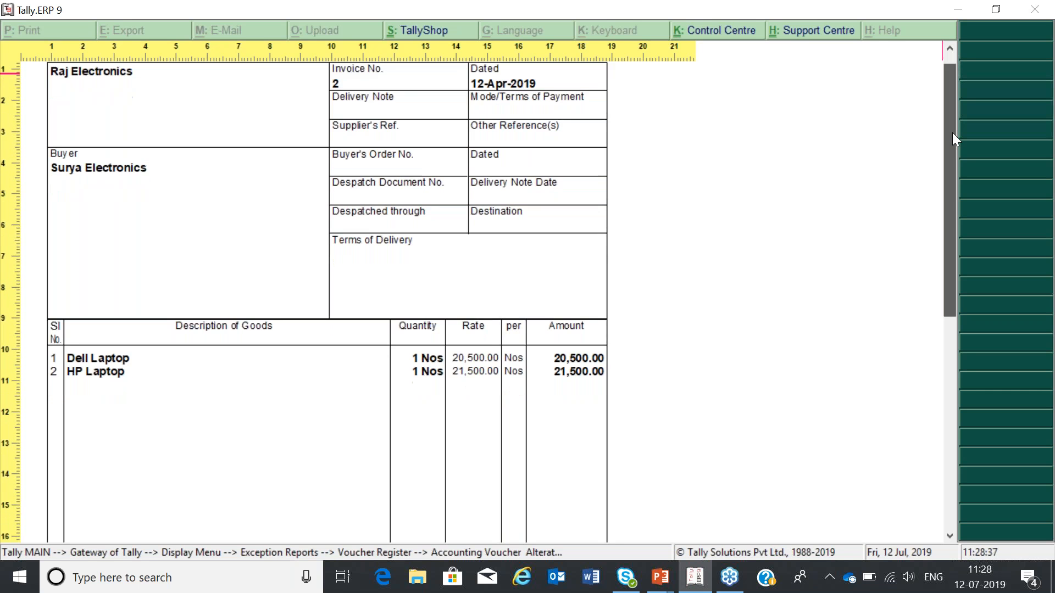
{"action": "left_click", "coordinate": [949, 51]}
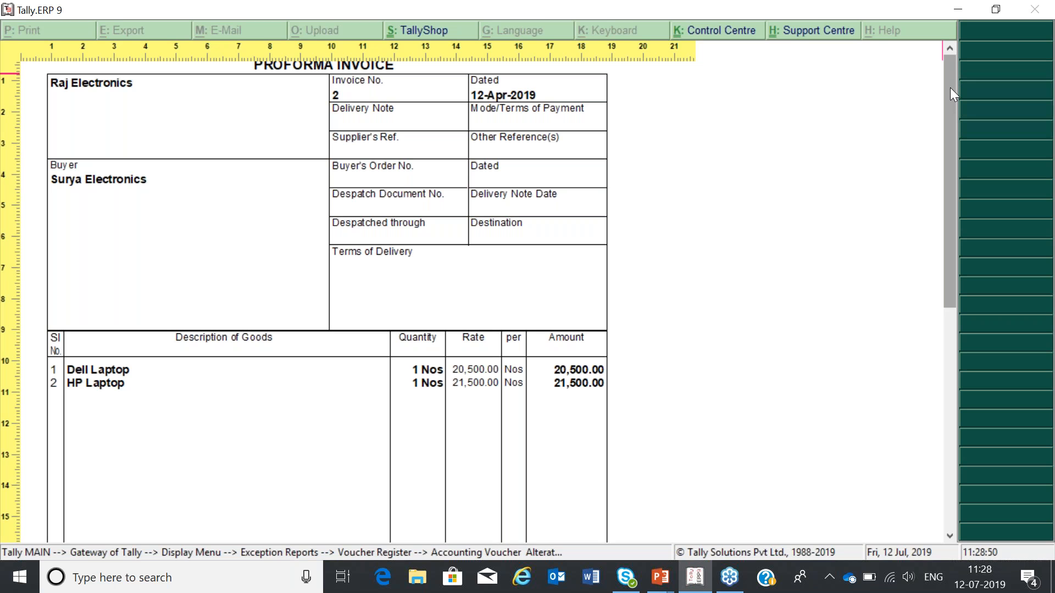
{"action": "left_click", "coordinate": [955, 45]}
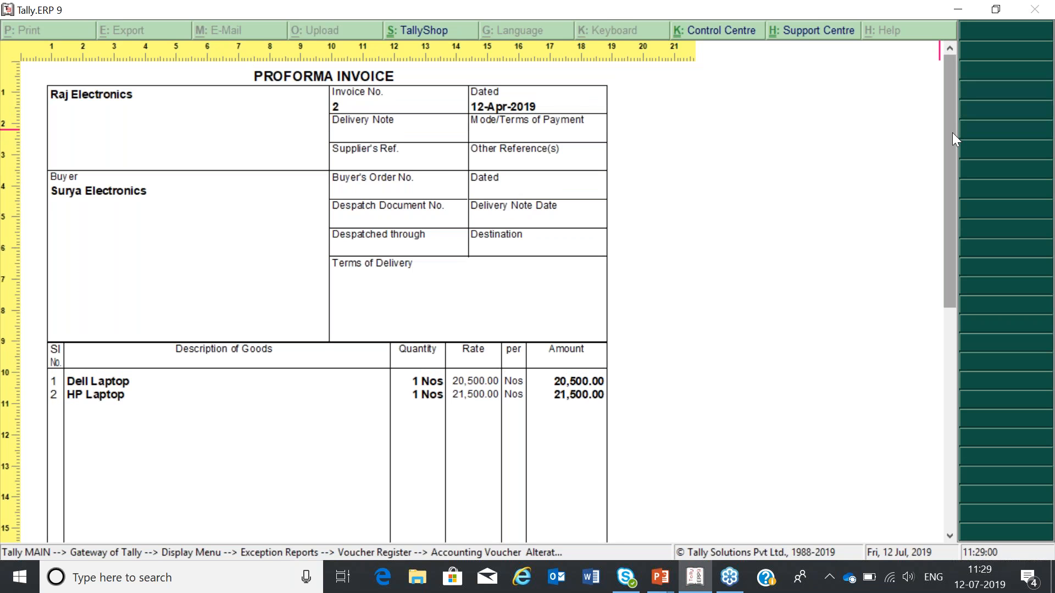
{"action": "scroll", "coordinate": [952, 133], "scroll_direction": "down", "scroll_amount": 1}
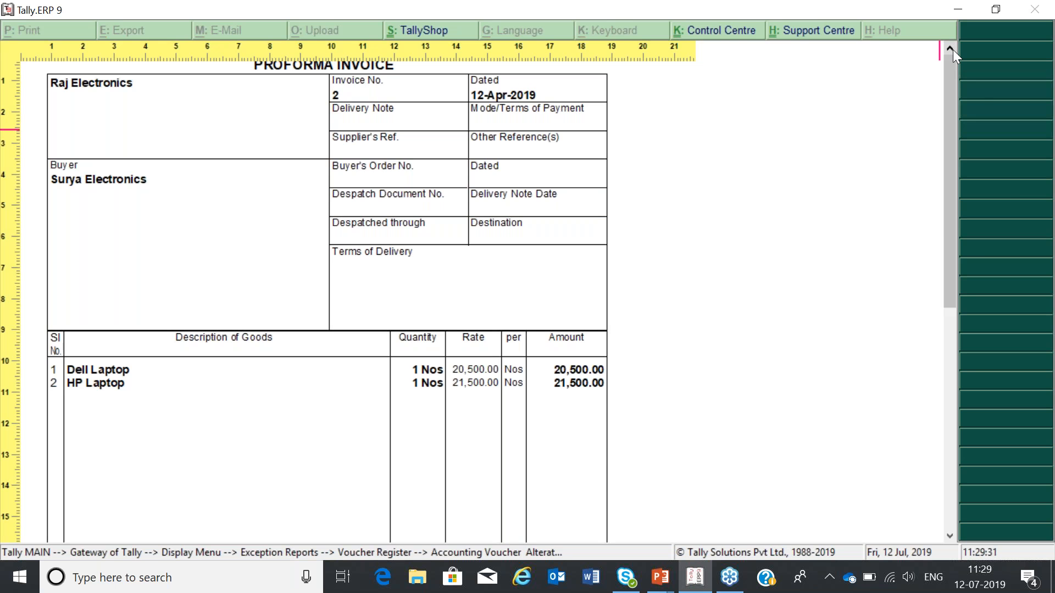
Step: Close the proforma invoice preview and leave the sales voucher without altering it, returning to the Gateway of Tally
{"action": "key", "text": "Escape"}
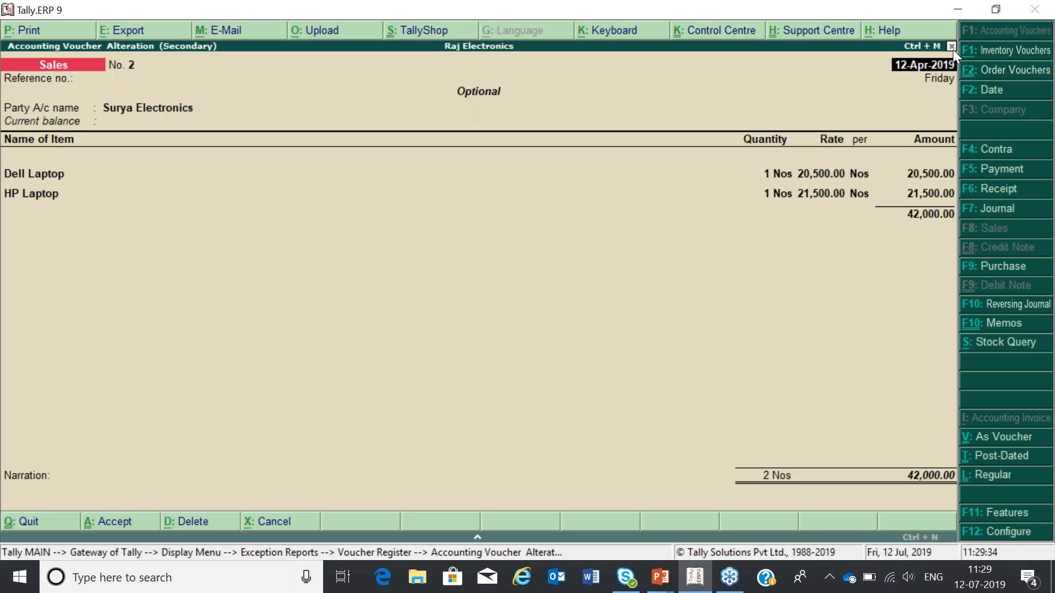
{"action": "left_click", "coordinate": [1033, 288]}
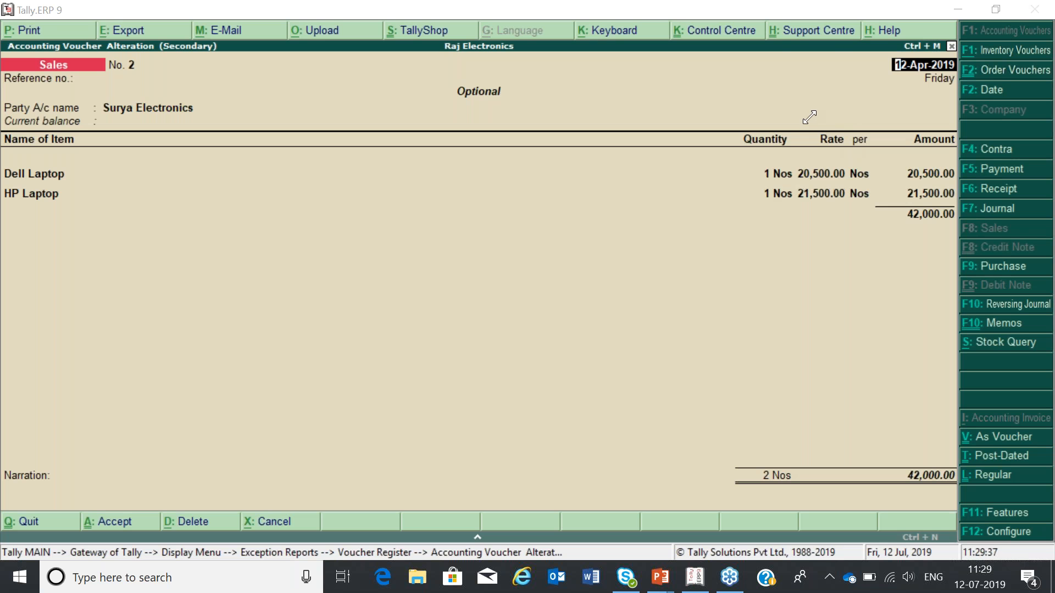
{"action": "key", "text": "alt+Tab"}
{"action": "key", "text": "Return"}
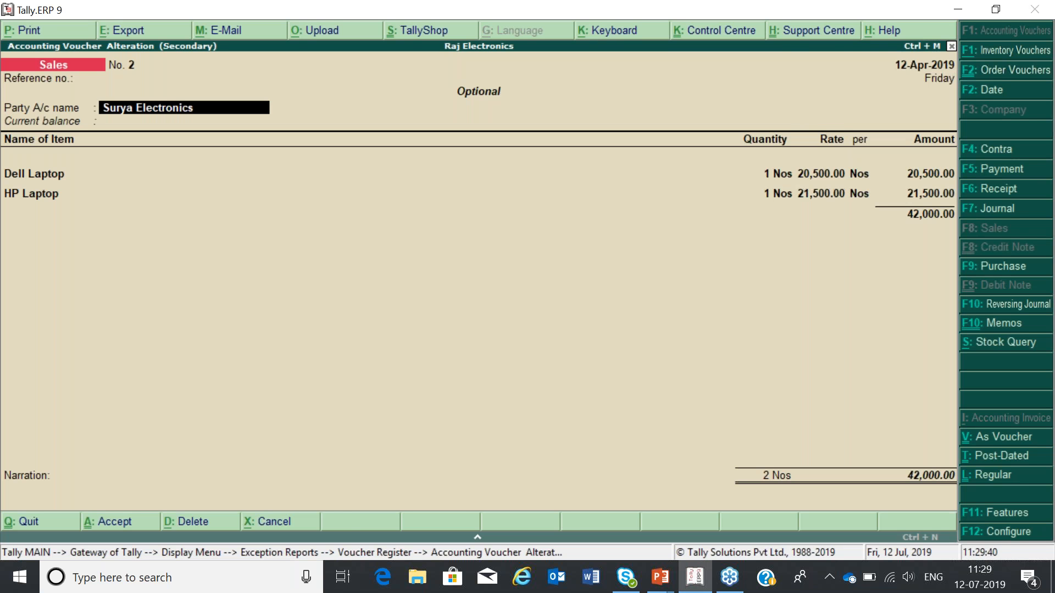
{"action": "key", "text": "Escape"}
{"action": "key", "text": "Return"}
{"action": "key", "text": "Escape"}
{"action": "key", "text": "Escape"}
{"action": "key", "text": "Escape"}
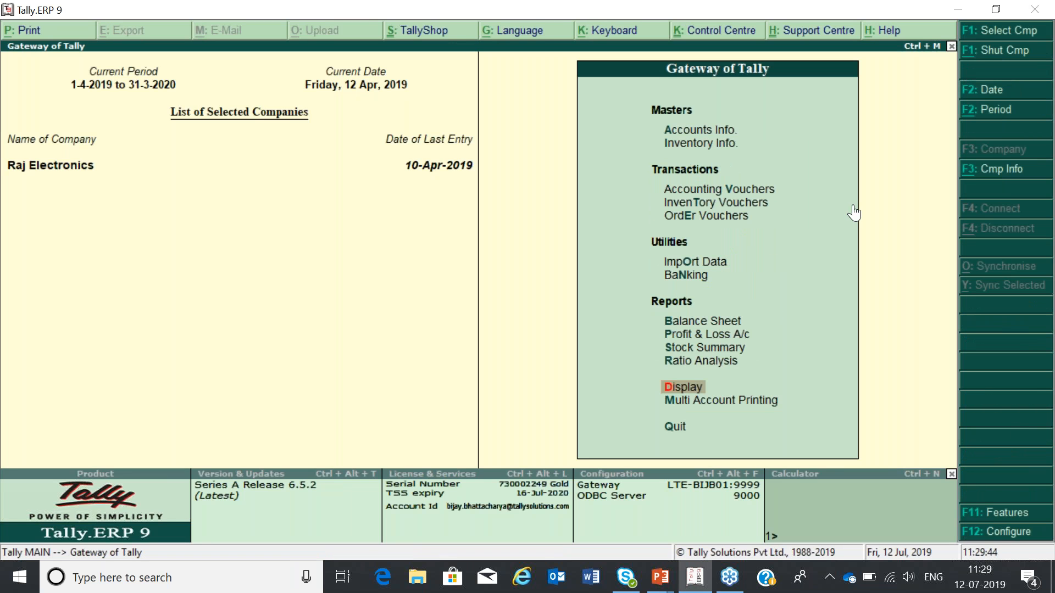
Step: Consult the Optional Voucher scenario slide in PowerPoint, and set the Profit & Loss A/c period in Tally from 1-4-2019 to 30-4-2019
{"action": "key", "text": "alt+Tab"}
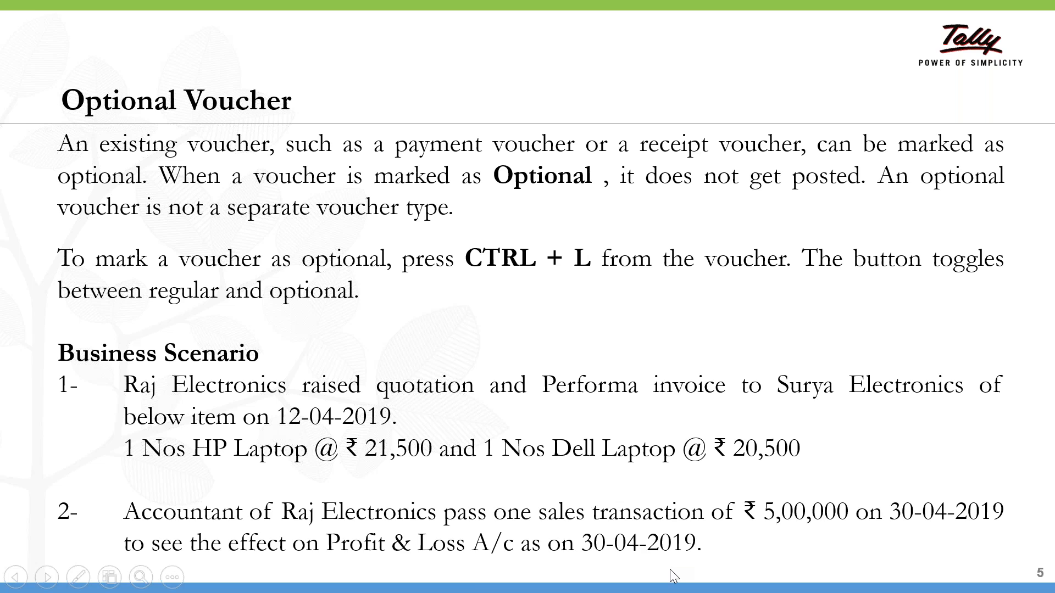
{"action": "key", "text": "alt+Tab"}
{"action": "key", "text": "Up"}
{"action": "key", "text": "Up"}
{"action": "key", "text": "Up"}
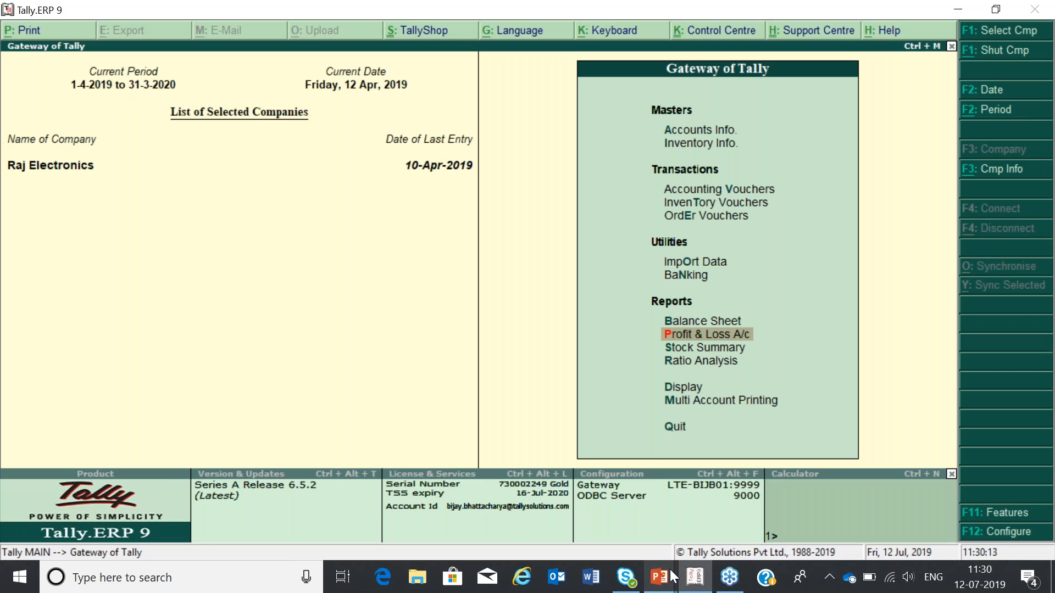
{"action": "key", "text": "Return"}
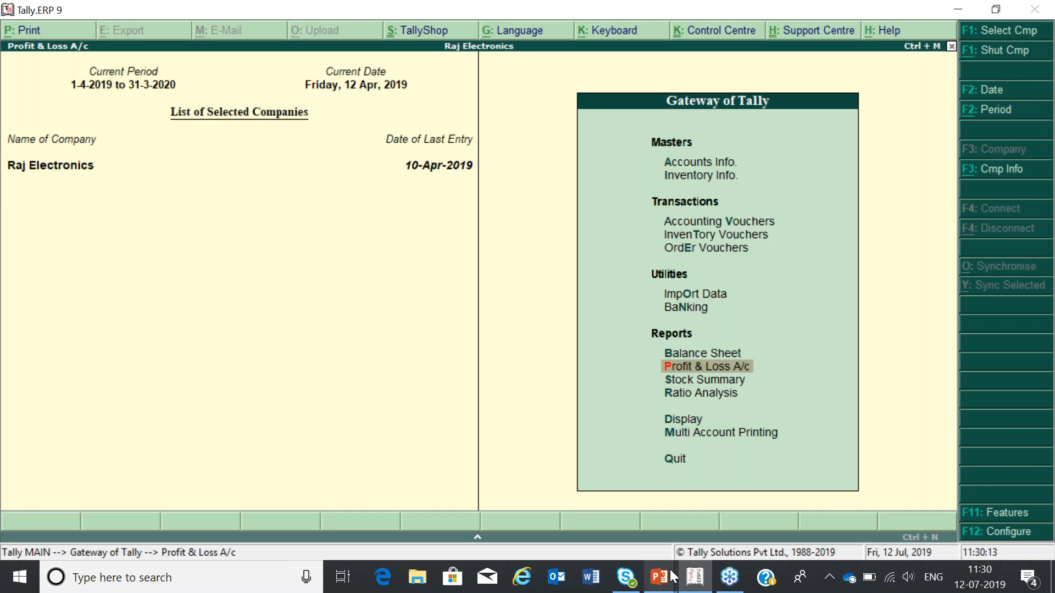
{"action": "key", "text": "alt+F2"}
{"action": "type", "text": "30-"}
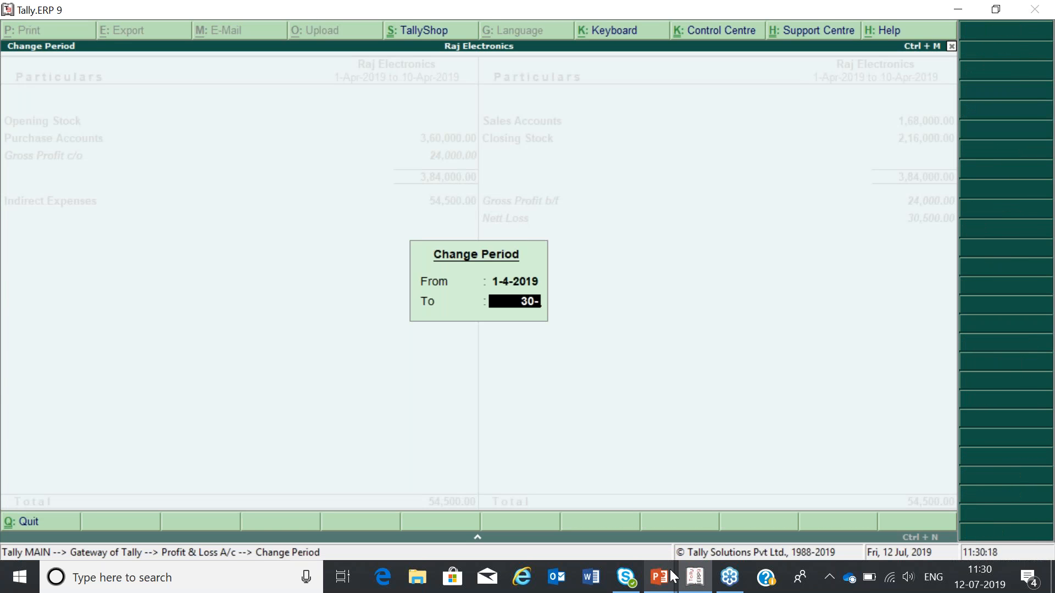
{"action": "type", "text": "04"}
{"action": "key", "text": "Return"}
Step: Examine the Profit & Loss A/c for the nett result, indirect expenses, gross profit, purchases, sales and stock lines
{"action": "key", "text": "Down"}
{"action": "key", "text": "Down"}
{"action": "key", "text": "Down"}
{"action": "key", "text": "Down"}
{"action": "key", "text": "Down"}
{"action": "key", "text": "Down"}
{"action": "key", "text": "Down"}
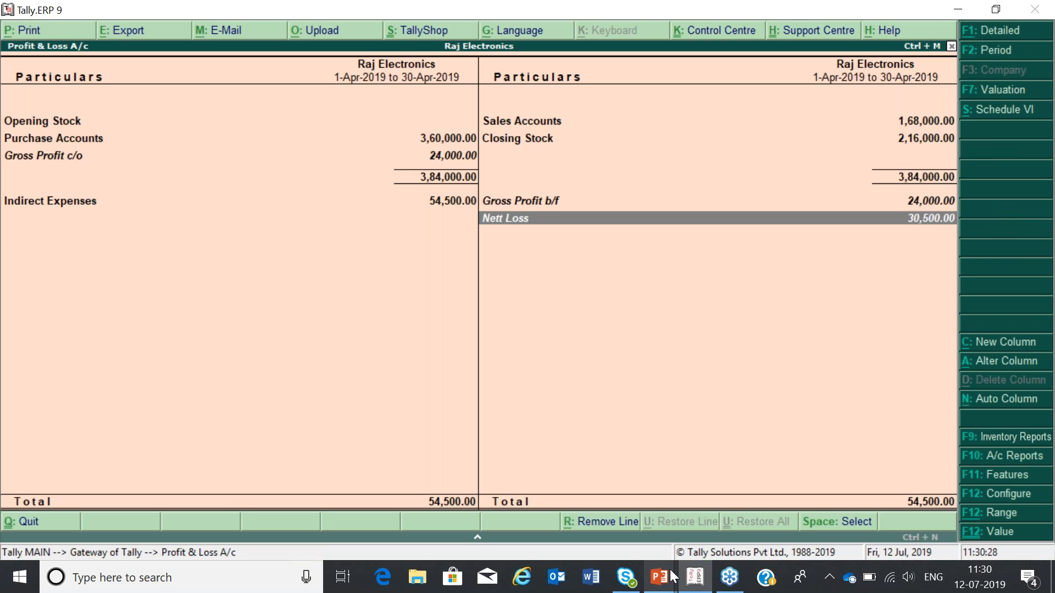
{"action": "key", "text": "Left"}
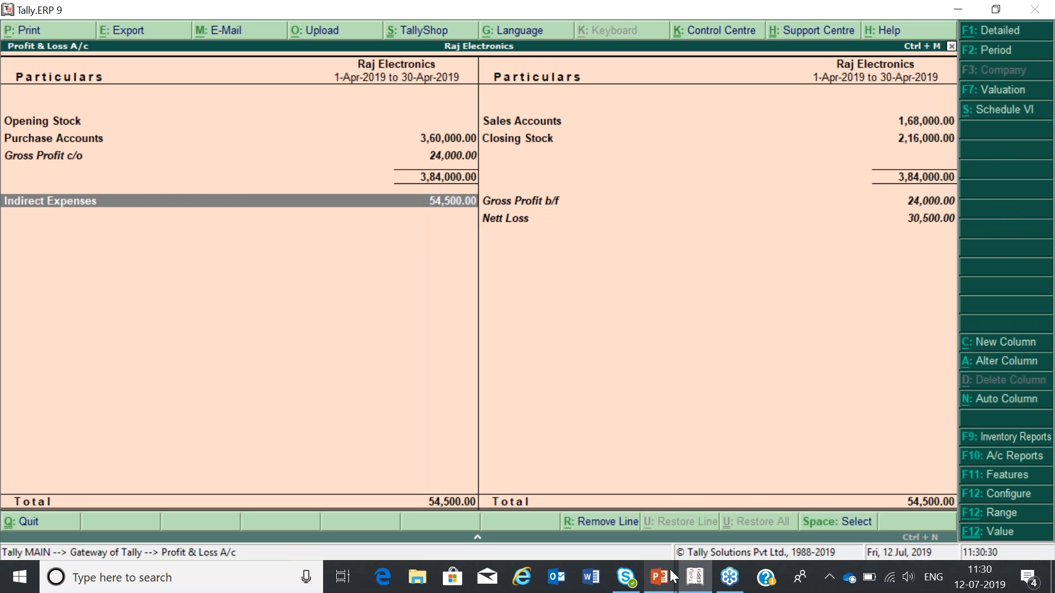
{"action": "key", "text": "Up"}
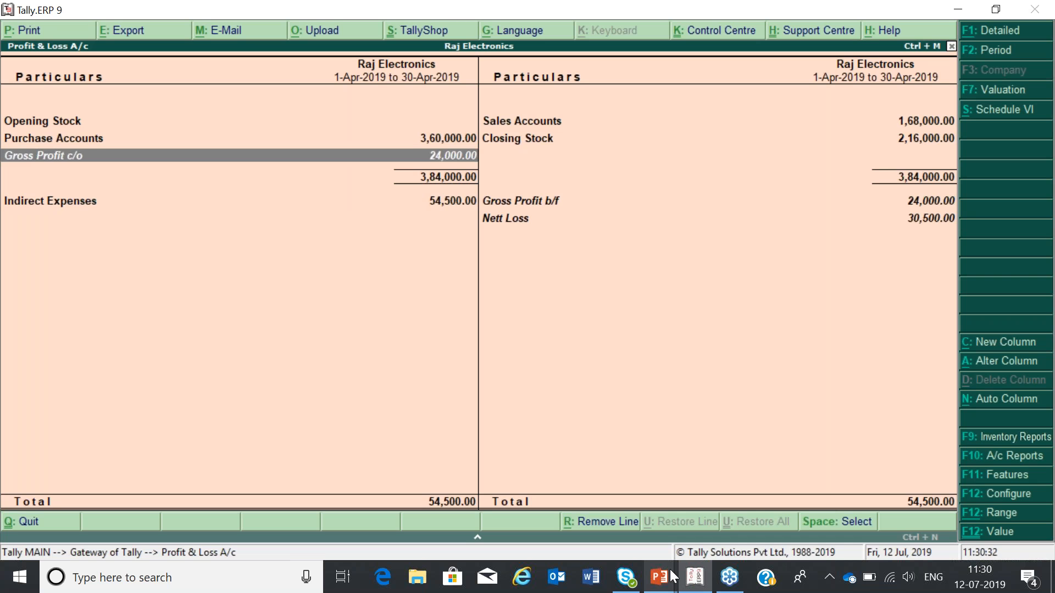
{"action": "key", "text": "Up"}
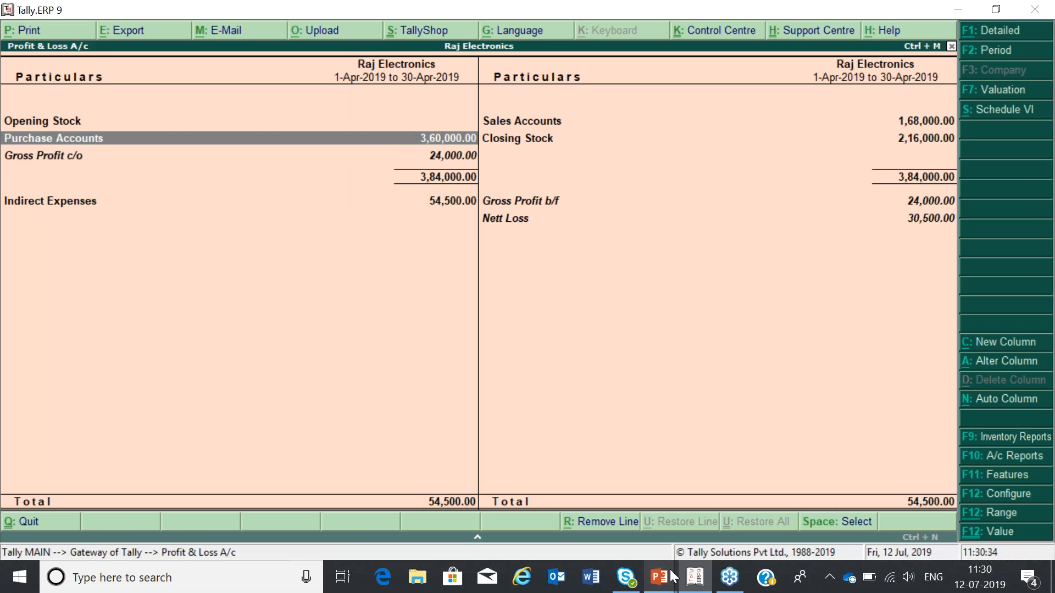
{"action": "key", "text": "Right"}
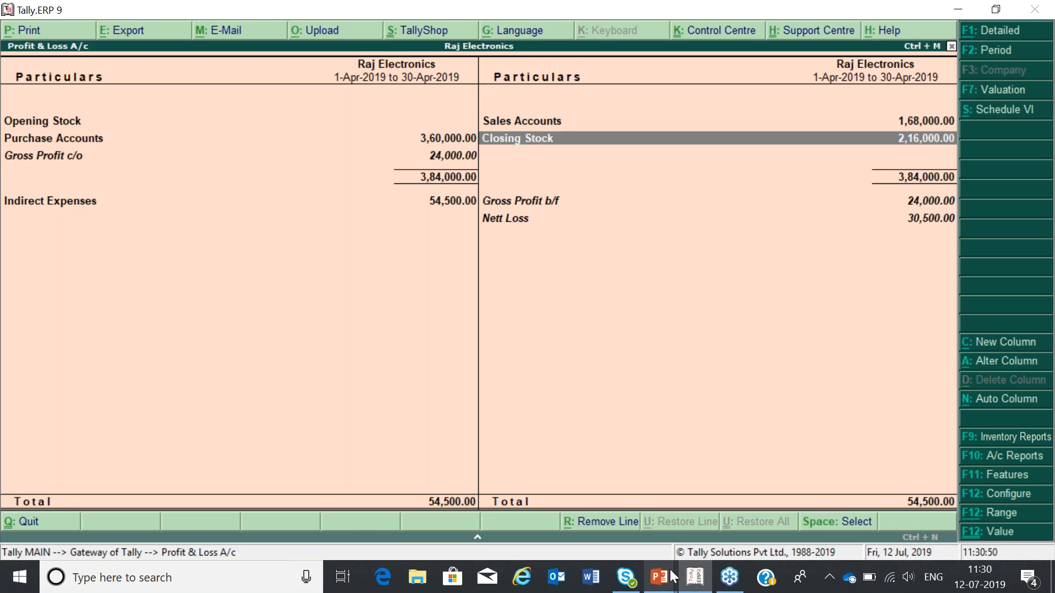
{"action": "key", "text": "Down"}
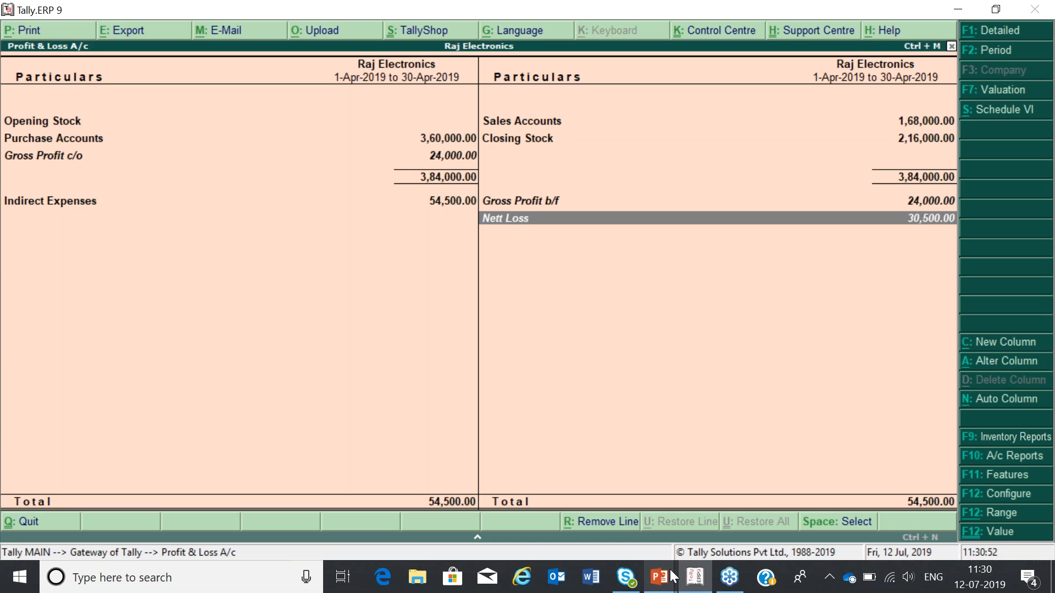
{"action": "key", "text": "Down"}
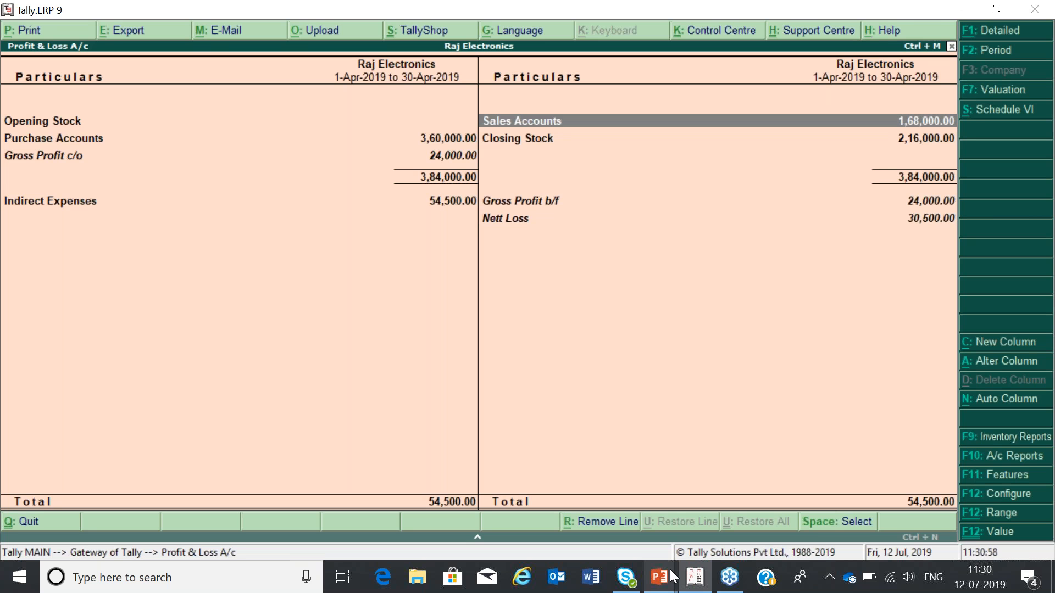
{"action": "key", "text": "Left"}
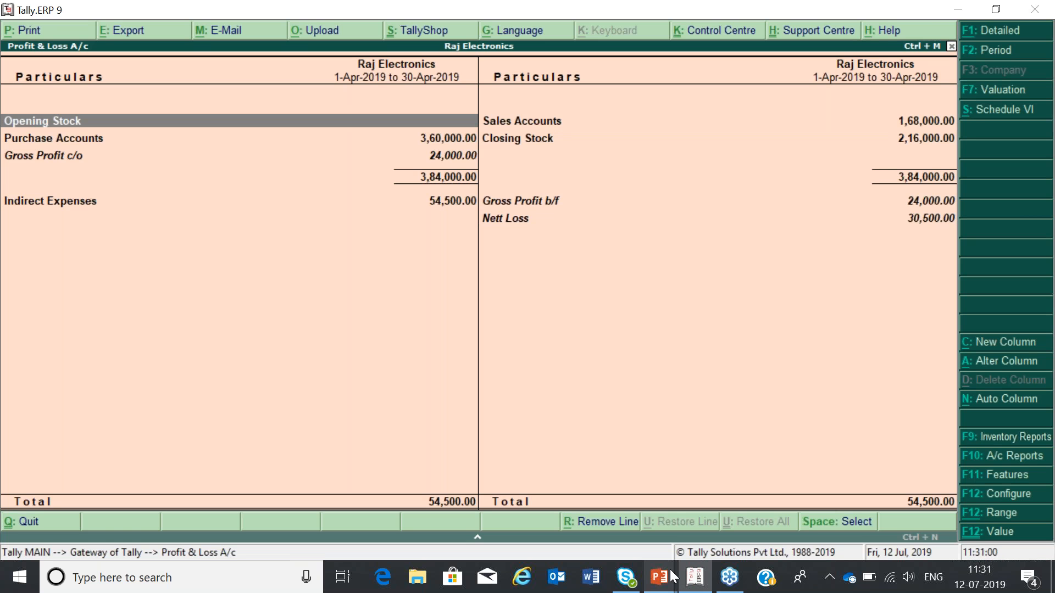
Step: Leave the Profit & Loss A/c without quitting Tally and open a new sales voucher in Accounting Vouchers
{"action": "key", "text": "Escape"}
{"action": "key", "text": "Escape"}
{"action": "key", "text": "Escape"}
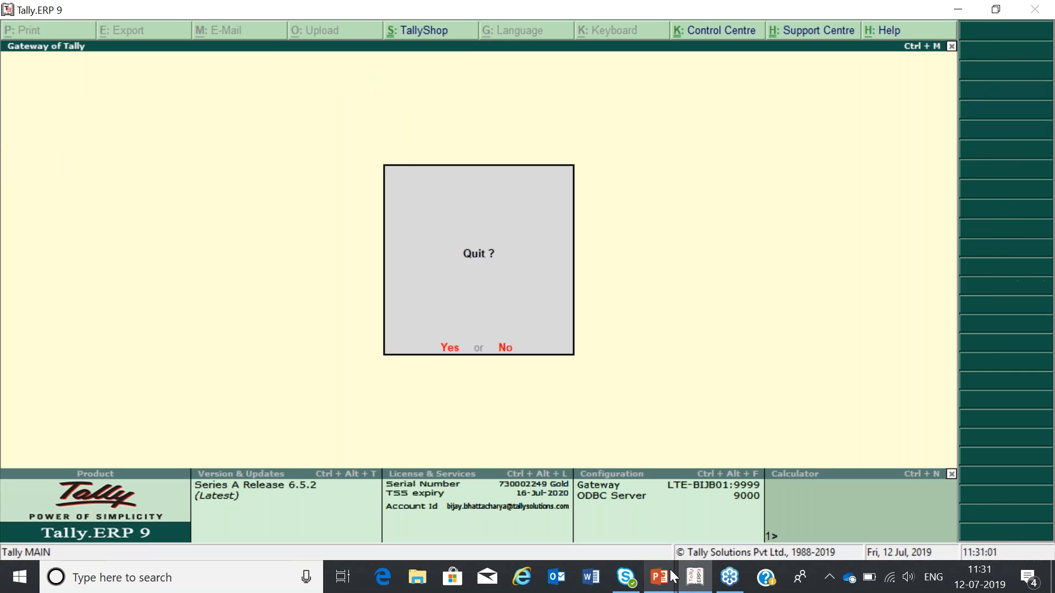
{"action": "key", "text": "Down"}
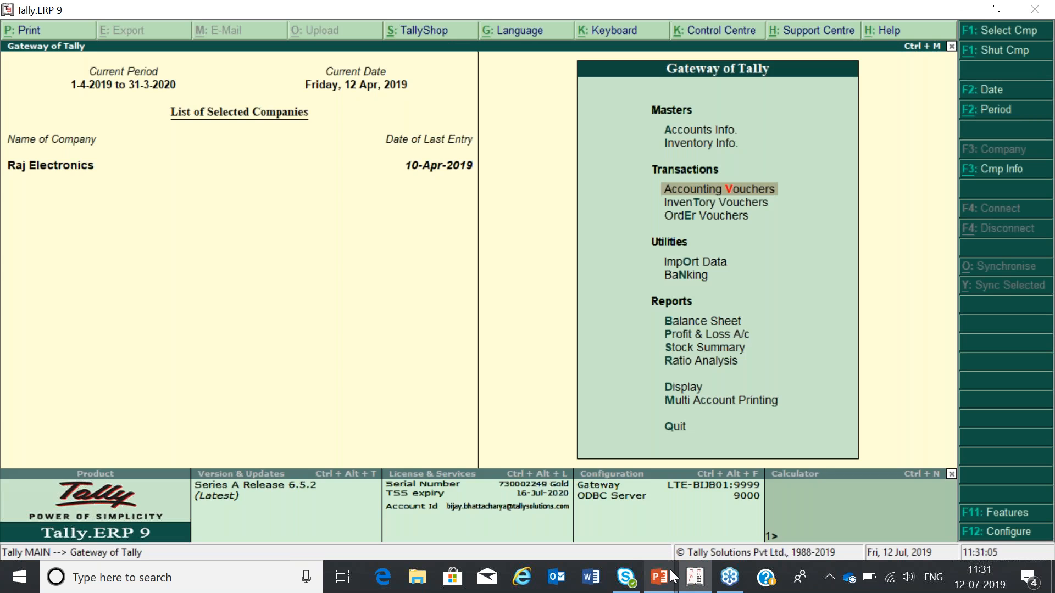
{"action": "key", "text": "Return"}
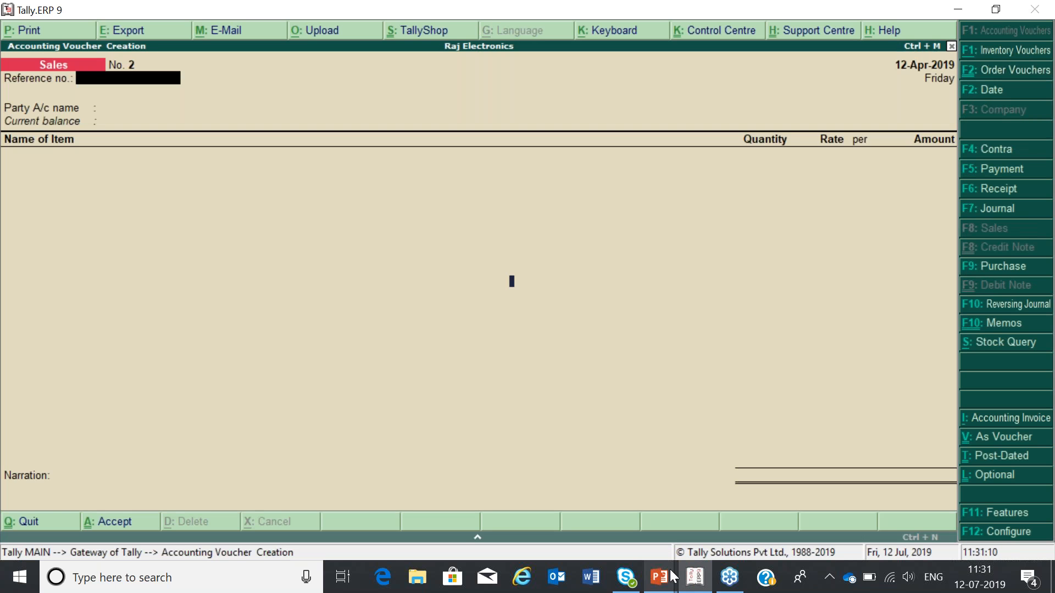
Step: Set the new sales voucher's date and effective date to 30-4-2019 and mark the voucher as optional
{"action": "key", "text": "F2"}
{"action": "type", "text": "30-04"}
{"action": "key", "text": "Return"}
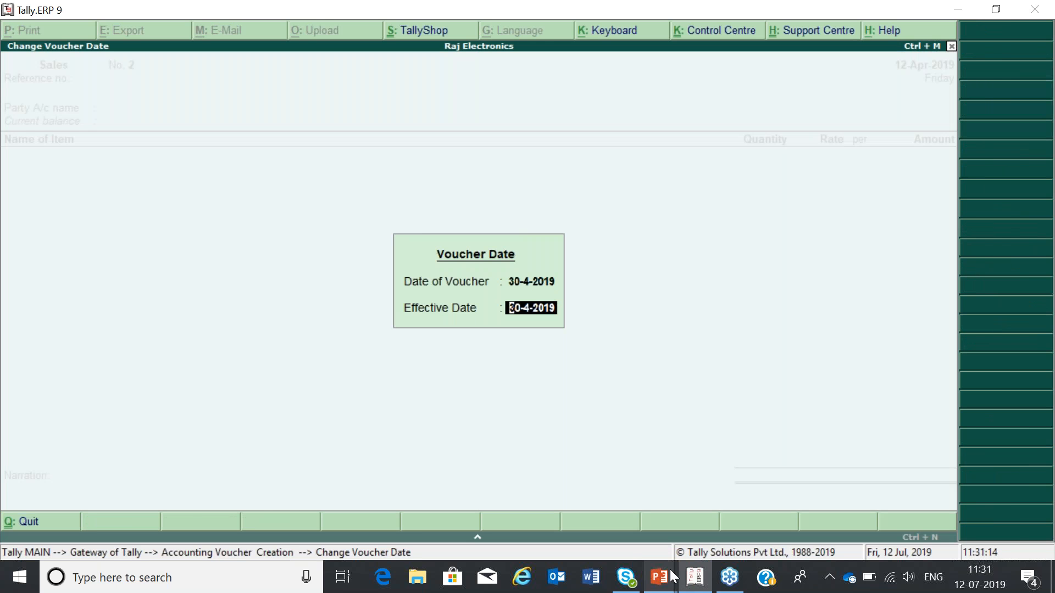
{"action": "key", "text": "Return"}
{"action": "key", "text": "ctrl+l"}
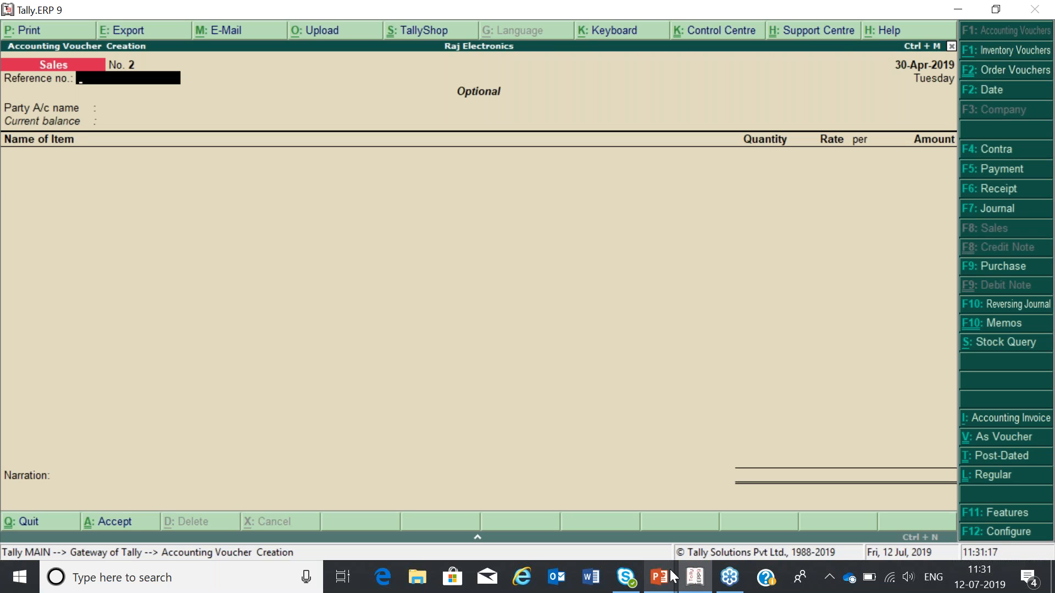
Step: Choose AB Electronics as the optional sales voucher's party and leave the despatch, order and buyer details unchanged
{"action": "key", "text": "Return"}
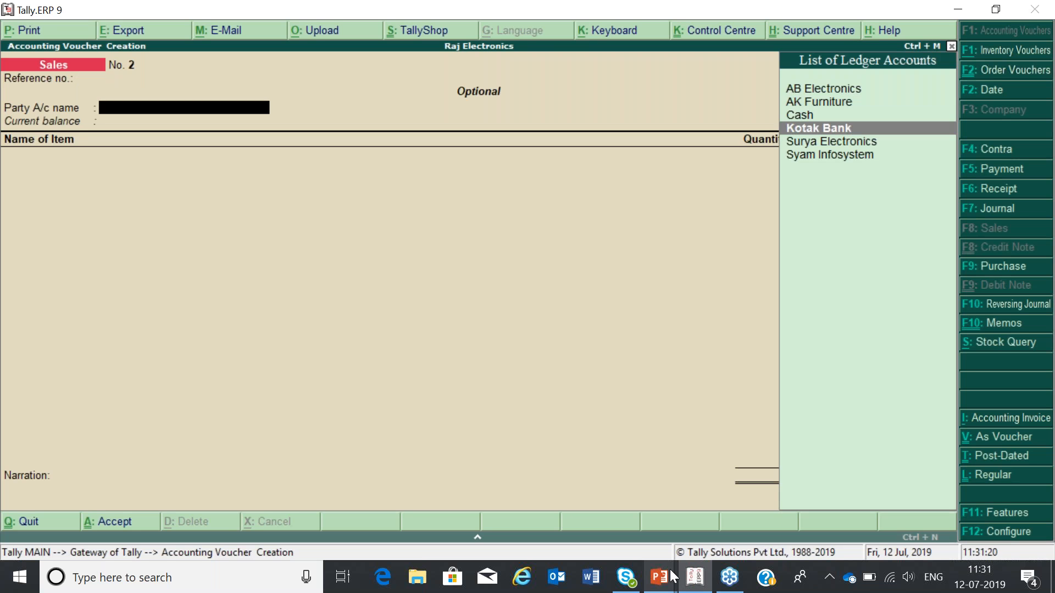
{"action": "key", "text": "Up"}
{"action": "key", "text": "Up"}
{"action": "key", "text": "Up"}
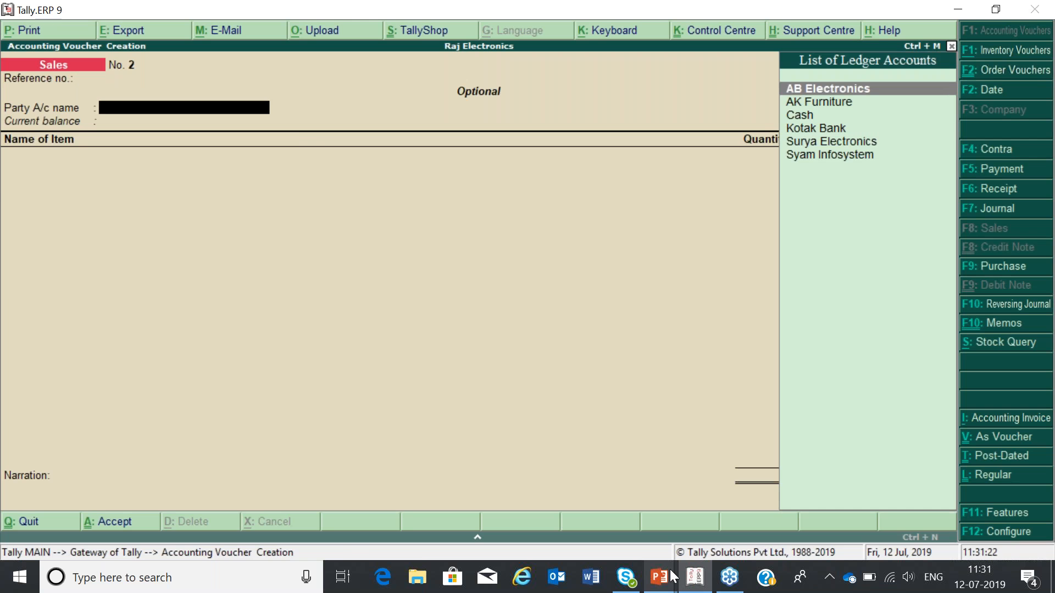
{"action": "key", "text": "Return"}
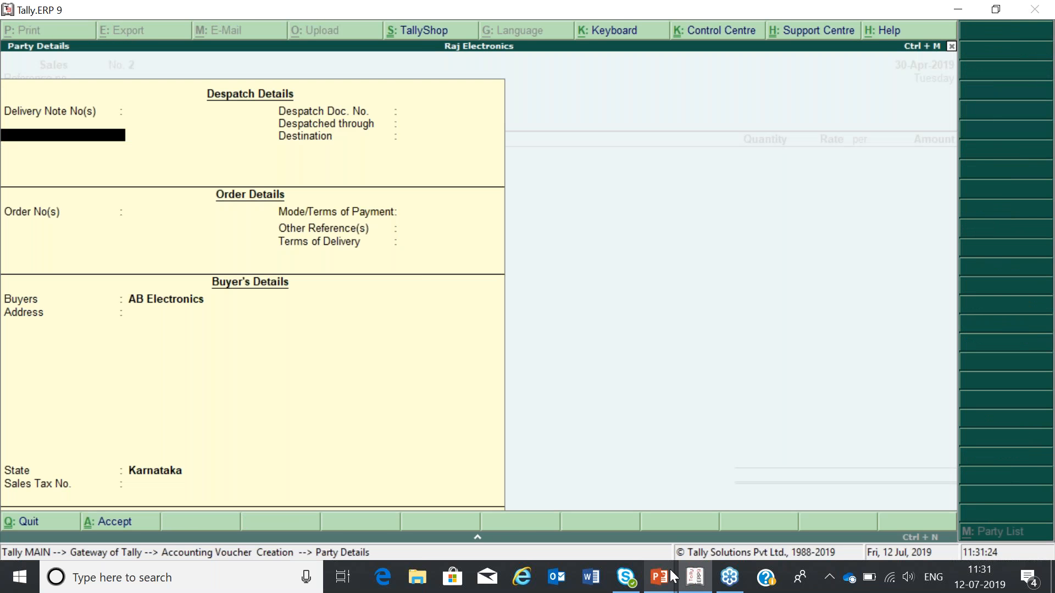
{"action": "key", "text": "Return"}
{"action": "key", "text": "Return"}
{"action": "key", "text": "Return"}
{"action": "key", "text": "Return"}
{"action": "key", "text": "Return"}
{"action": "key", "text": "Return"}
{"action": "key", "text": "Return"}
{"action": "key", "text": "Return"}
{"action": "key", "text": "Return"}
{"action": "key", "text": "Return"}
{"action": "key", "text": "Return"}
{"action": "key", "text": "Return"}
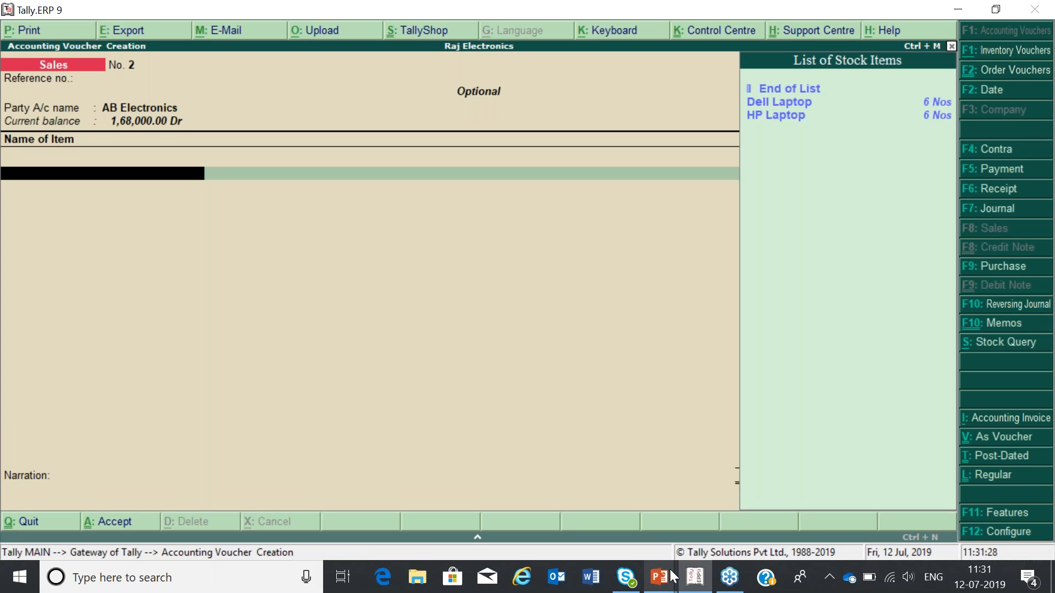
Step: Add Dell Laptop as the first item with the order number Not Applicable and a quantity of 5 Nos
{"action": "key", "text": "Down"}
{"action": "key", "text": "Return"}
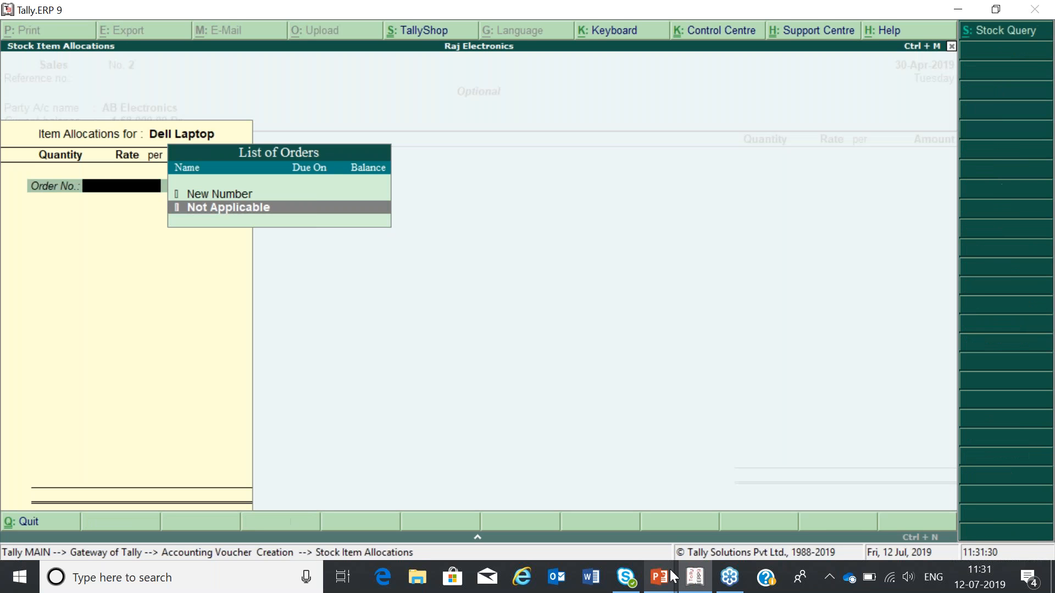
{"action": "key", "text": "Return"}
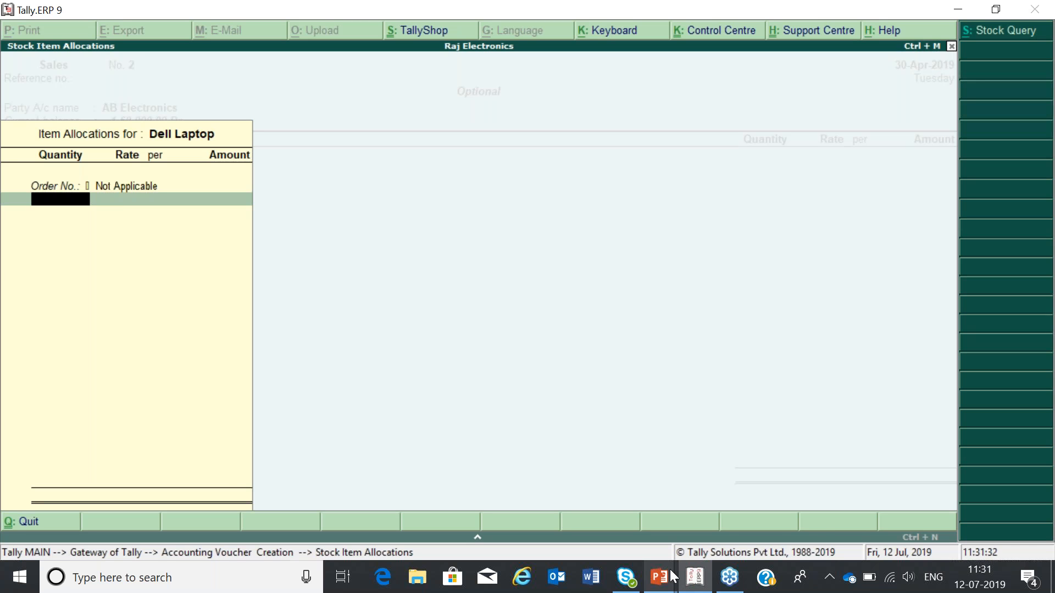
{"action": "type", "text": "5"}
{"action": "key", "text": "Return"}
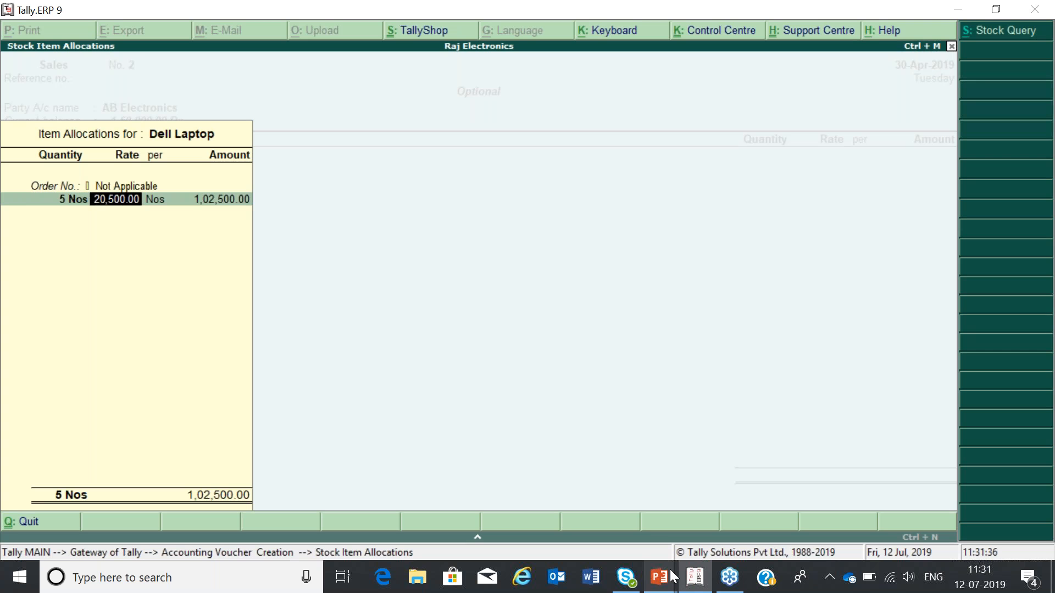
Step: Try a rate of 30,500 per Nos for the Dell Laptop allocation
{"action": "type", "text": "30055"}
{"action": "key", "text": "BackSpace"}
{"action": "key", "text": "BackSpace"}
{"action": "key", "text": "BackSpace"}
{"action": "type", "text": "5"}
{"action": "type", "text": "0"}
{"action": "key", "text": "Return"}
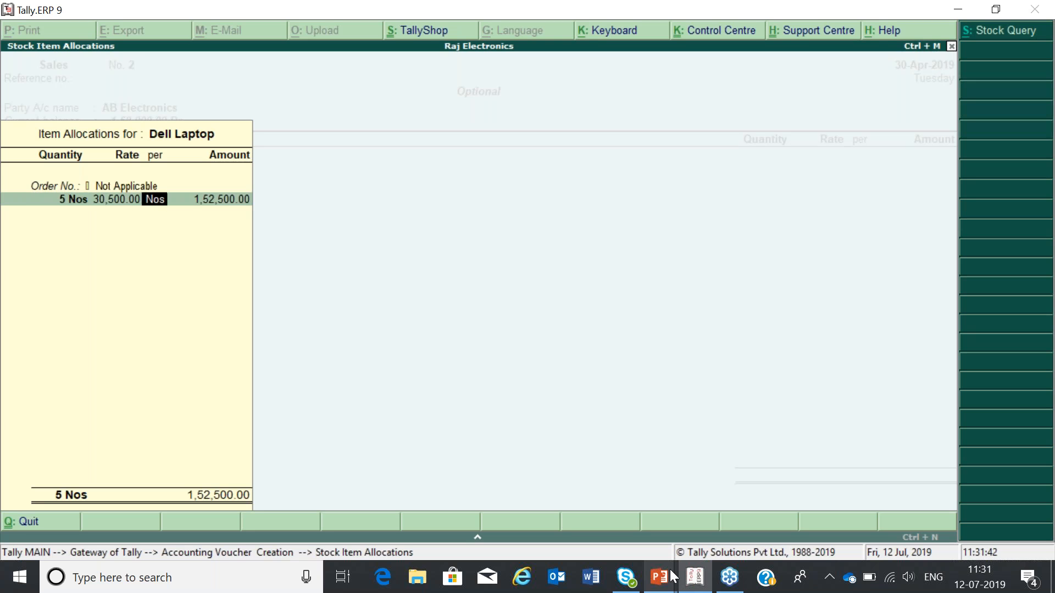
{"action": "key", "text": "BackSpace"}
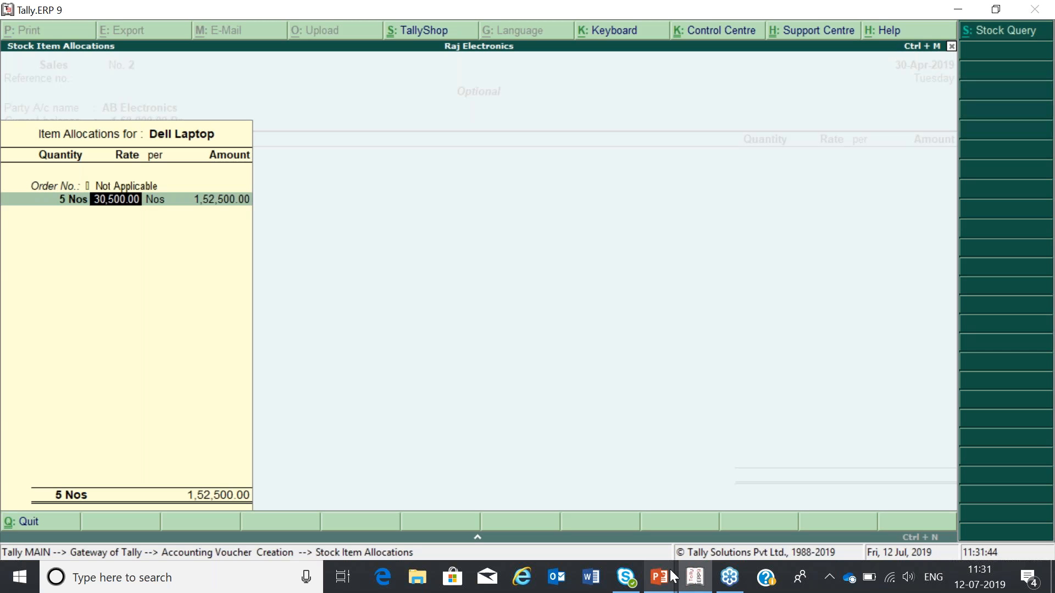
{"action": "key", "text": "BackSpace"}
{"action": "type", "text": "4"}
{"action": "key", "text": "BackSpace"}
{"action": "key", "text": "BackSpace"}
{"action": "key", "text": "Return"}
Step: Set the Dell Laptop rate to 50,000 per Nos and complete its stock allocation and accounting details
{"action": "type", "text": "50000"}
{"action": "key", "text": "Return"}
{"action": "key", "text": "Return"}
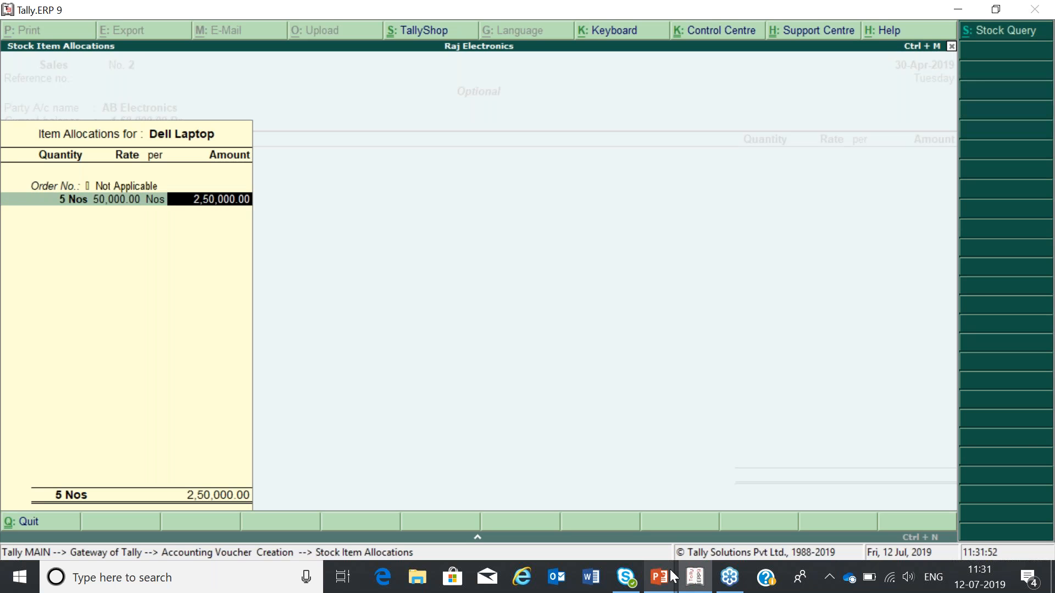
{"action": "key", "text": "Return"}
{"action": "key", "text": "Return"}
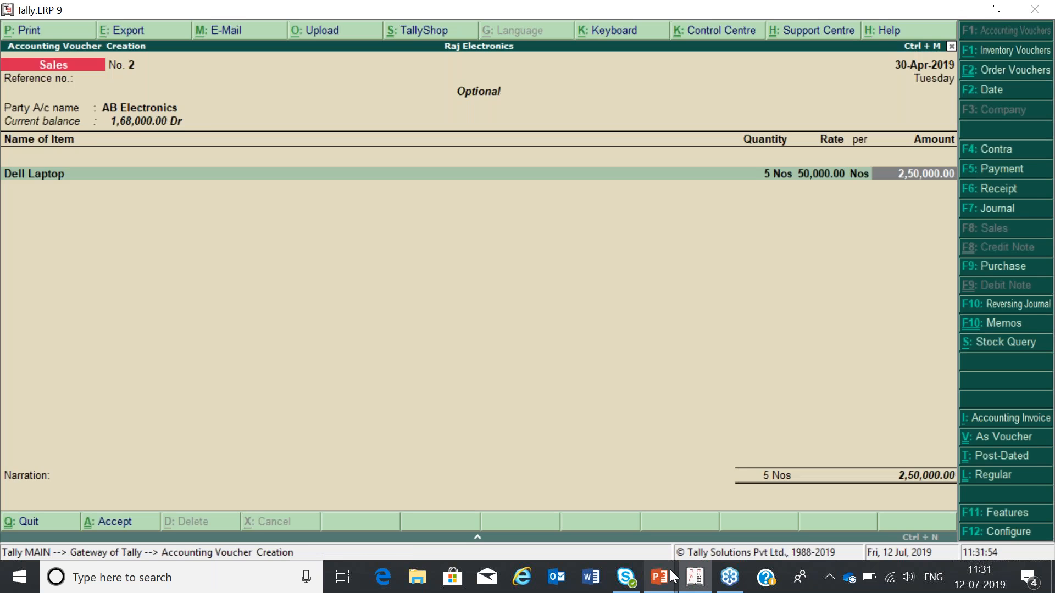
{"action": "key", "text": "Return"}
{"action": "key", "text": "Return"}
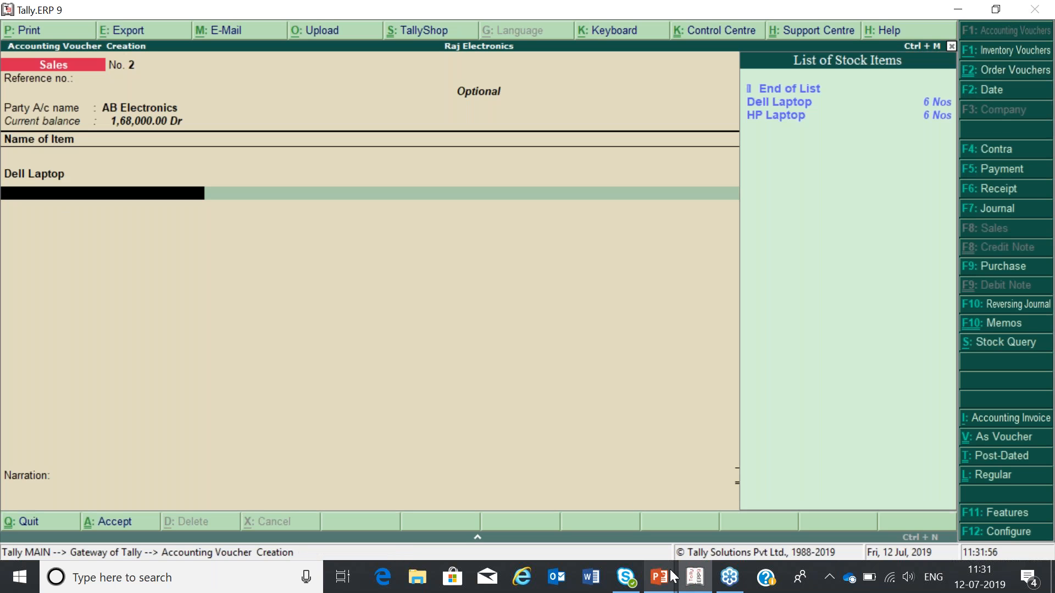
Step: Add HP Laptop with order number Not Applicable, 5 Nos at a rate of 50,000, allocated to the Sales ledger
{"action": "key", "text": "Down"}
{"action": "key", "text": "Return"}
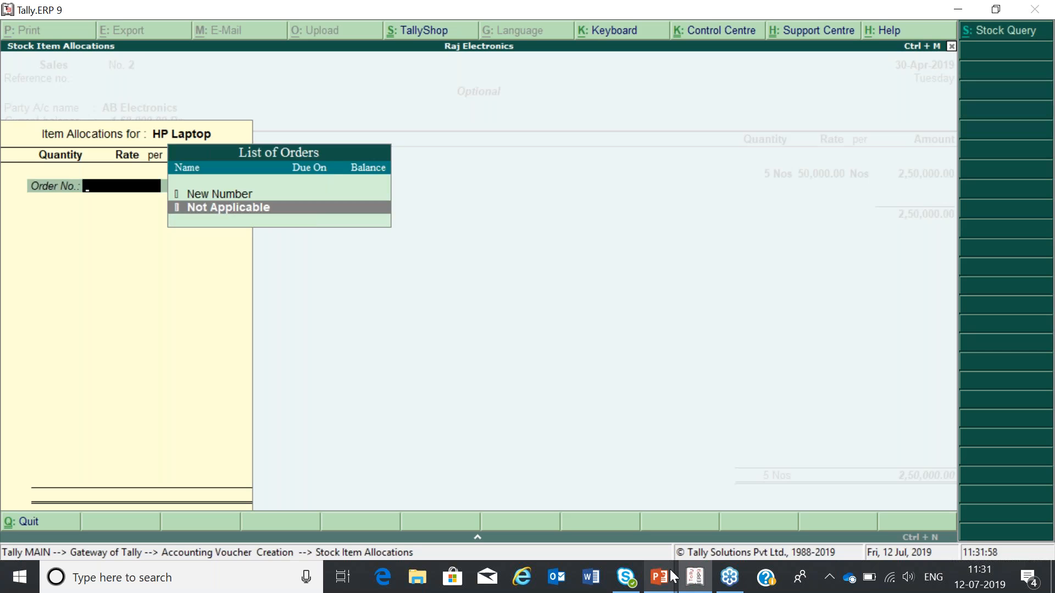
{"action": "key", "text": "Return"}
{"action": "type", "text": "v"}
{"action": "key", "text": "BackSpace"}
{"action": "type", "text": "5"}
{"action": "key", "text": "Return"}
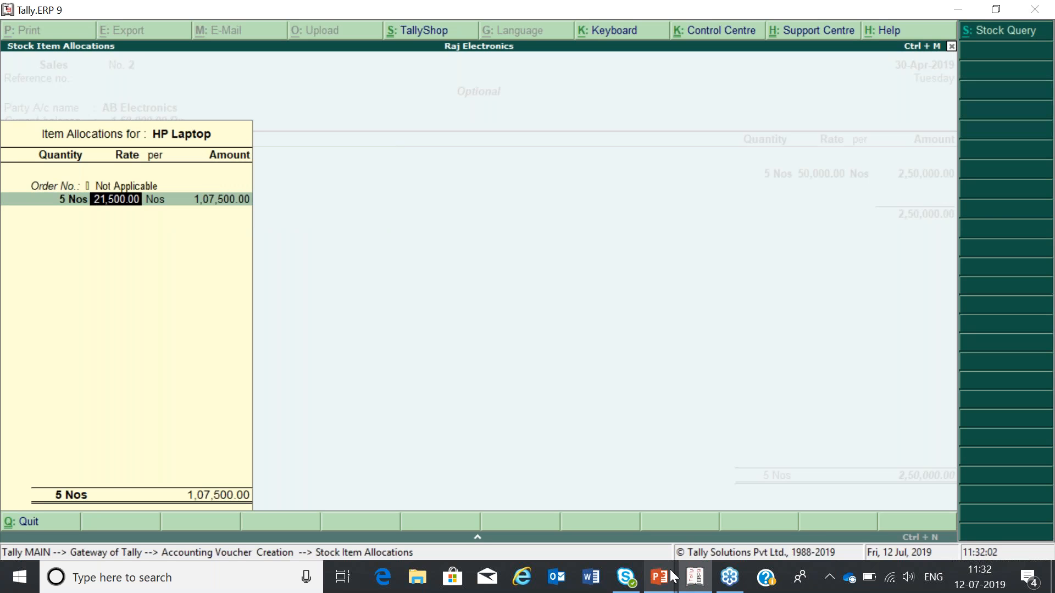
{"action": "type", "text": "50000"}
{"action": "key", "text": "Return"}
{"action": "key", "text": "Return"}
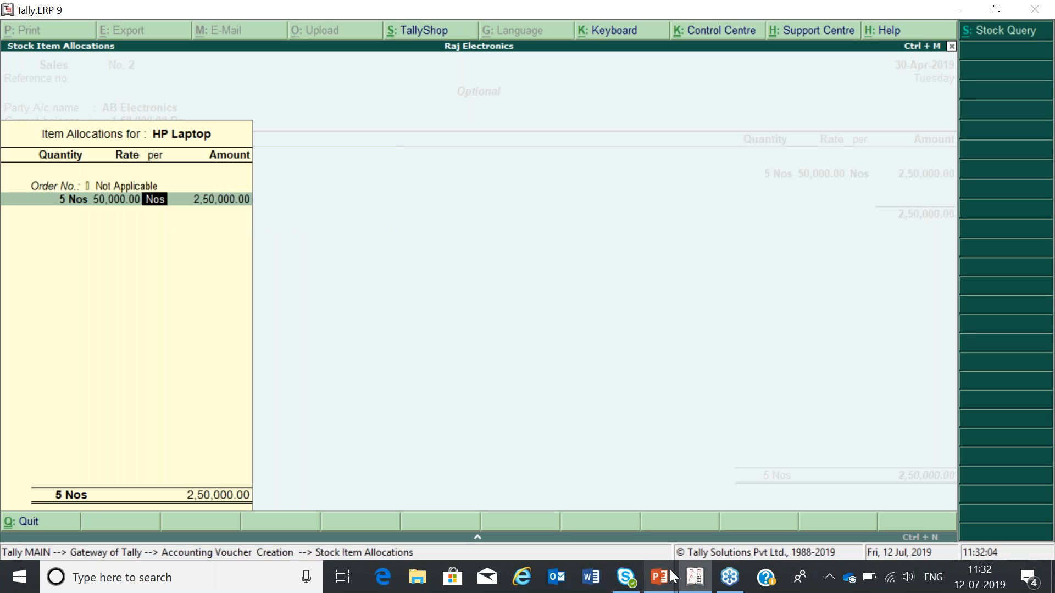
{"action": "key", "text": "Return"}
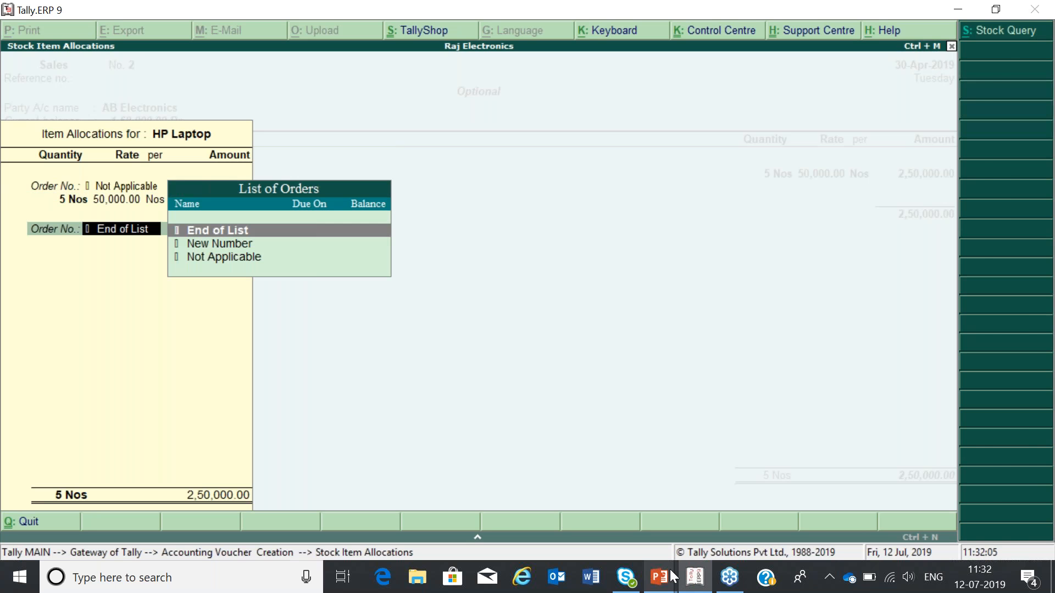
{"action": "key", "text": "Return"}
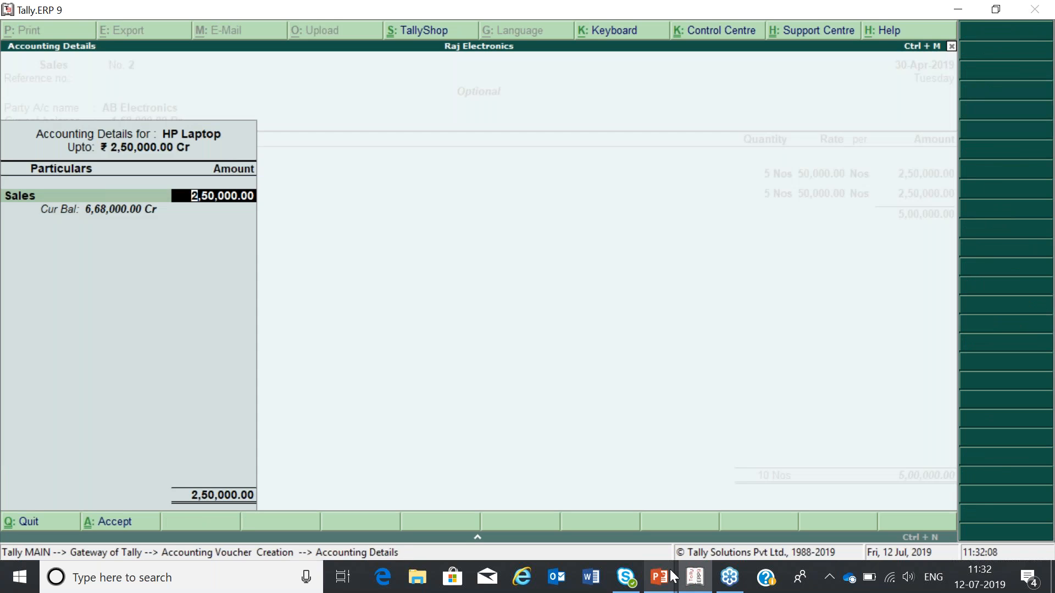
{"action": "key", "text": "Return"}
Step: End the item list, record New Ref 2 for 5,00,000 Dr in AB Electronics' bill-wise details, and save the optional sales voucher
{"action": "key", "text": "Return"}
{"action": "key", "text": "Return"}
{"action": "key", "text": "Return"}
{"action": "key", "text": "Return"}
{"action": "key", "text": "Return"}
{"action": "key", "text": "Return"}
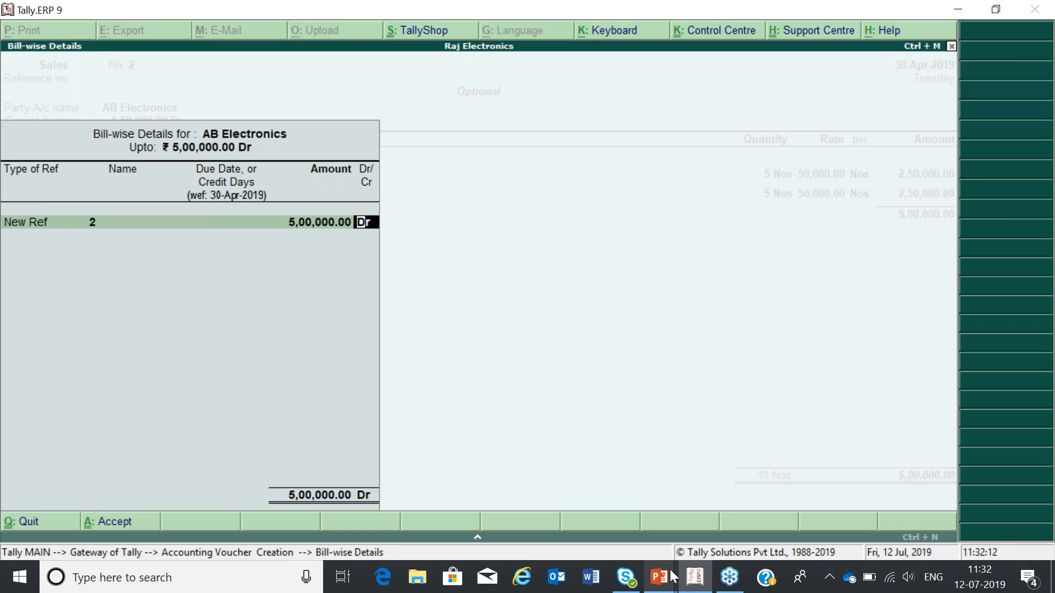
{"action": "key", "text": "Return"}
{"action": "key", "text": "Return"}
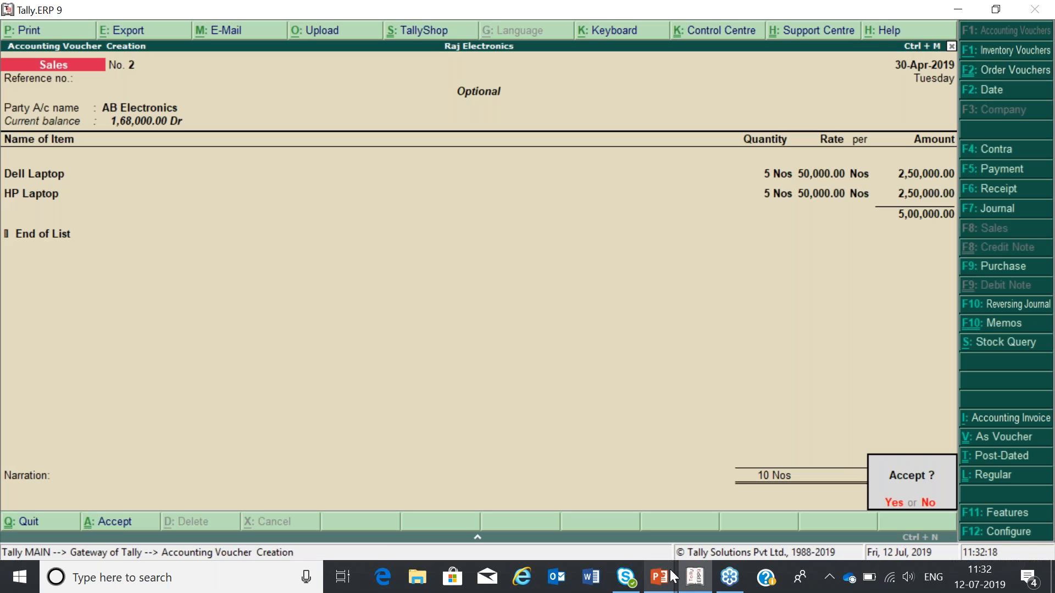
{"action": "key", "text": "Return"}
Step: Leave voucher entry and open the Profit & Loss A/c in detailed view
{"action": "key", "text": "Escape"}
{"action": "key", "text": "Return"}
{"action": "key", "text": "Up"}
{"action": "key", "text": "Up"}
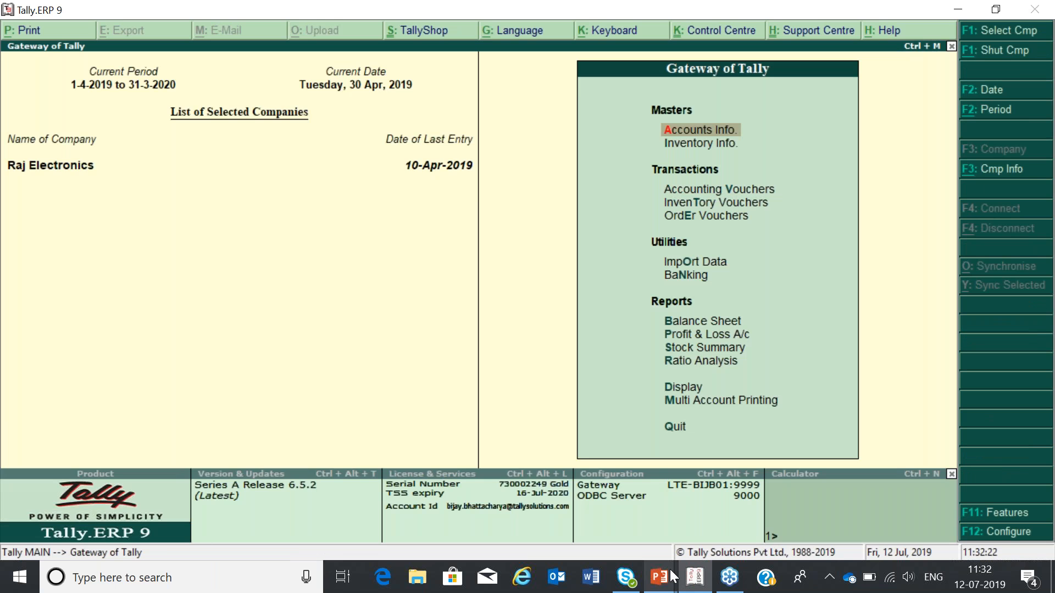
{"action": "key", "text": "p"}
{"action": "key", "text": "alt+F1"}
{"action": "key", "text": "Right"}
{"action": "key", "text": "Down"}
{"action": "key", "text": "Down"}
{"action": "key", "text": "Down"}
{"action": "key", "text": "Down"}
{"action": "key", "text": "Down"}
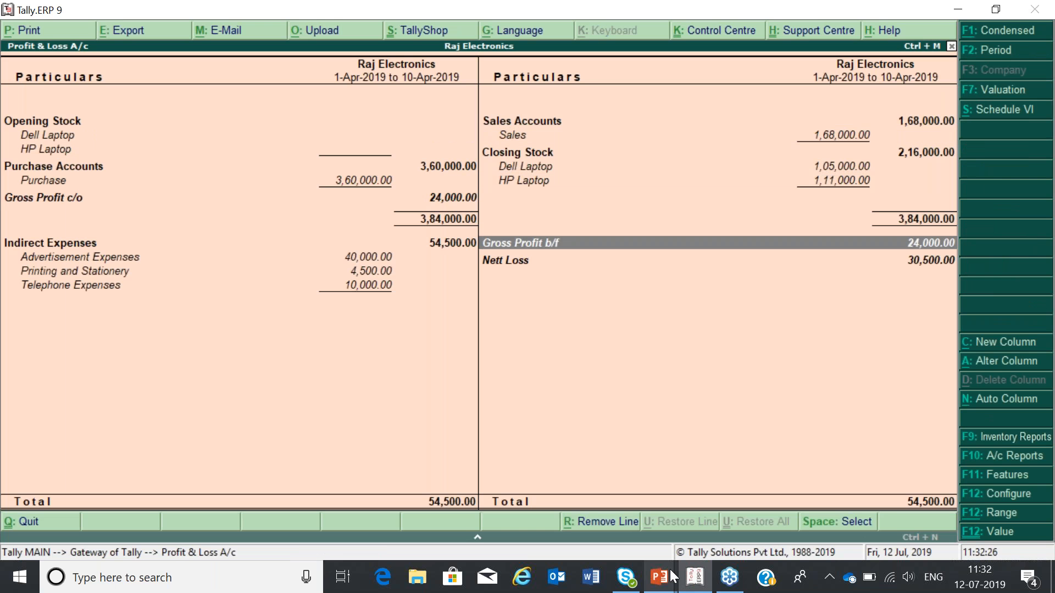
Step: Set the Profit & Loss A/c period from 1-4-2019 to 30-4-2019
{"action": "key", "text": "F2"}
{"action": "type", "text": "30"}
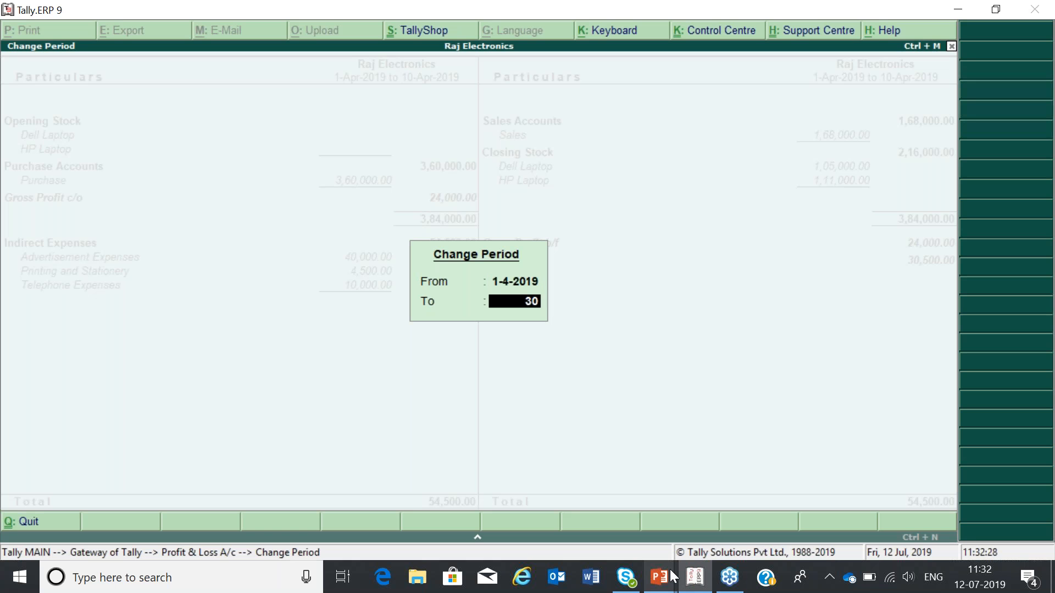
{"action": "type", "text": "-04"}
{"action": "key", "text": "Return"}
Step: Examine the nett result, gross profit and closing stock in the Profit & Loss A/c for the effect of the optional sale
{"action": "key", "text": "Down"}
{"action": "key", "text": "Down"}
{"action": "key", "text": "Down"}
{"action": "key", "text": "Down"}
{"action": "key", "text": "Down"}
{"action": "key", "text": "Down"}
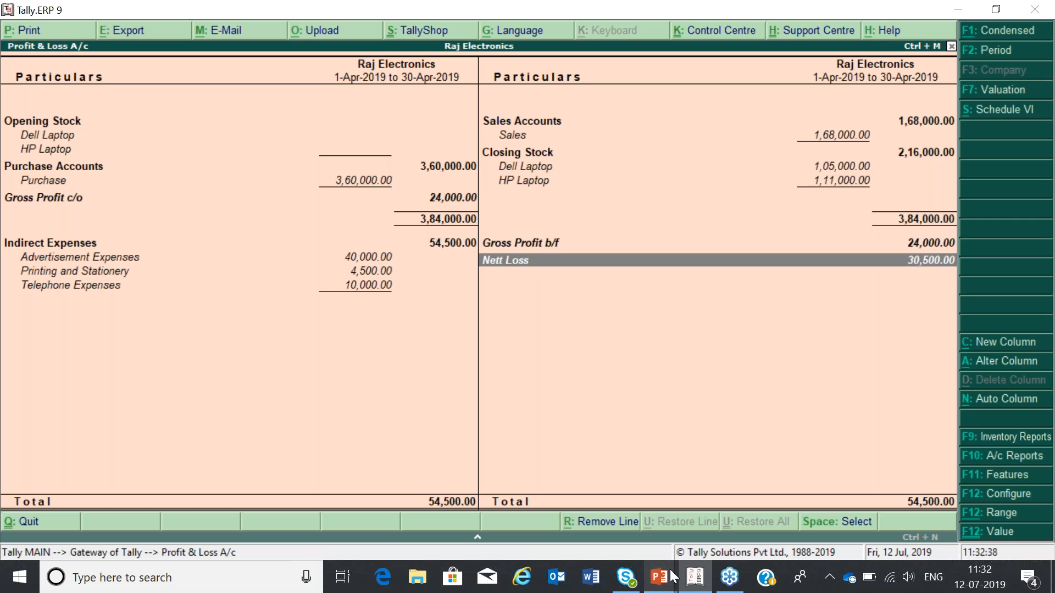
{"action": "key", "text": "Left"}
{"action": "key", "text": "Right"}
{"action": "key", "text": "Up"}
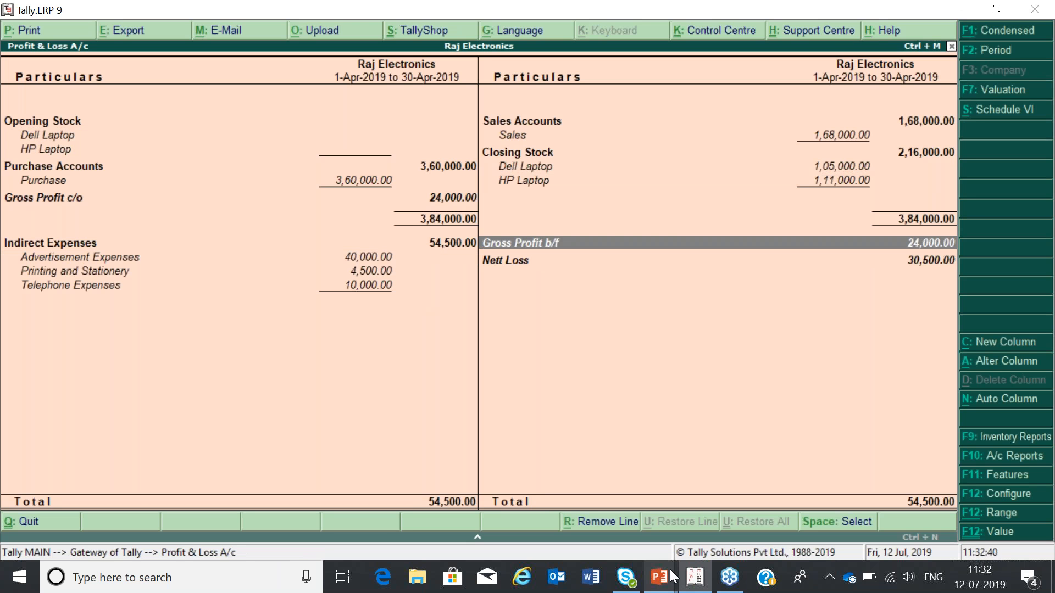
{"action": "key", "text": "Down"}
{"action": "key", "text": "Up"}
{"action": "key", "text": "Up"}
{"action": "key", "text": "Up"}
{"action": "key", "text": "Up"}
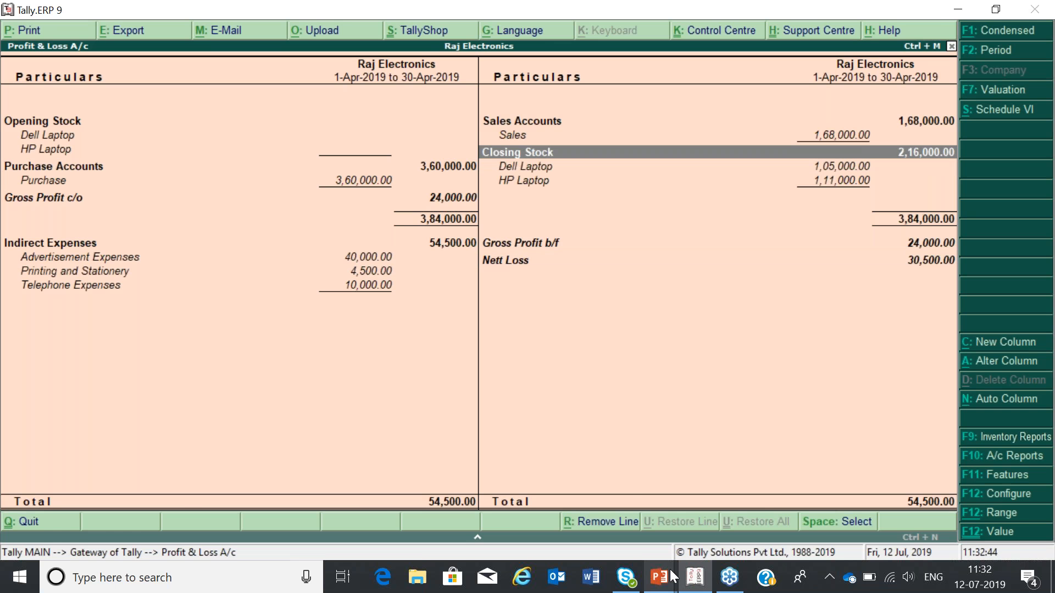
Step: Close the Profit & Loss A/c and open Accounts Info. from the Gateway of Tally
{"action": "key", "text": "Escape"}
{"action": "key", "text": "Home"}
{"action": "key", "text": "Down"}
{"action": "key", "text": "Up"}
{"action": "key", "text": "Down"}
{"action": "key", "text": "Up"}
{"action": "key", "text": "Down"}
{"action": "key", "text": "Up"}
{"action": "key", "text": "Down"}
{"action": "key", "text": "Down"}
{"action": "key", "text": "Up"}
{"action": "key", "text": "Up"}
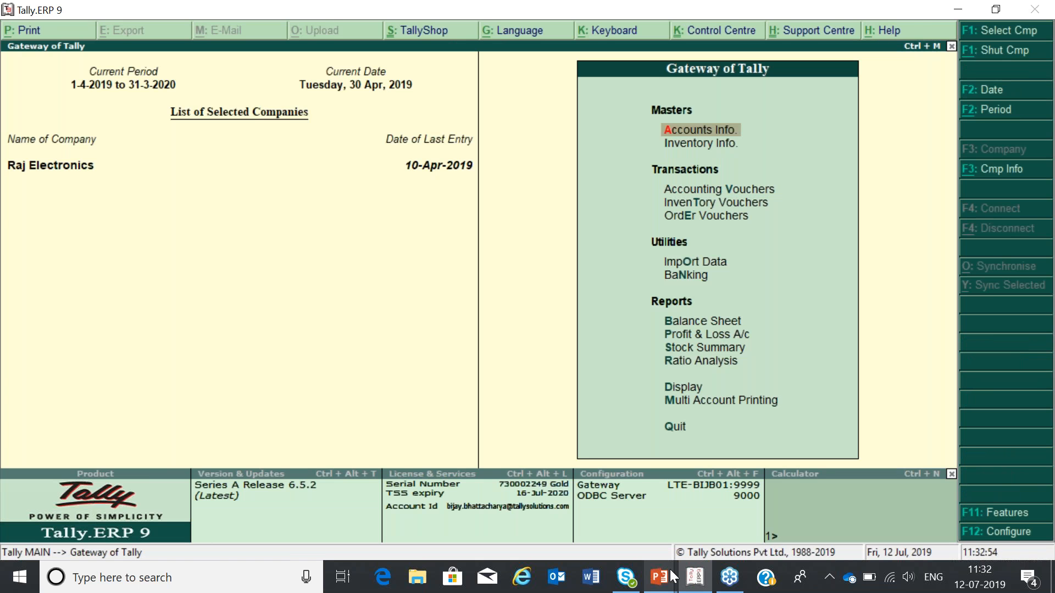
{"action": "key", "text": "Return"}
{"action": "key", "text": "Down"}
{"action": "key", "text": "Down"}
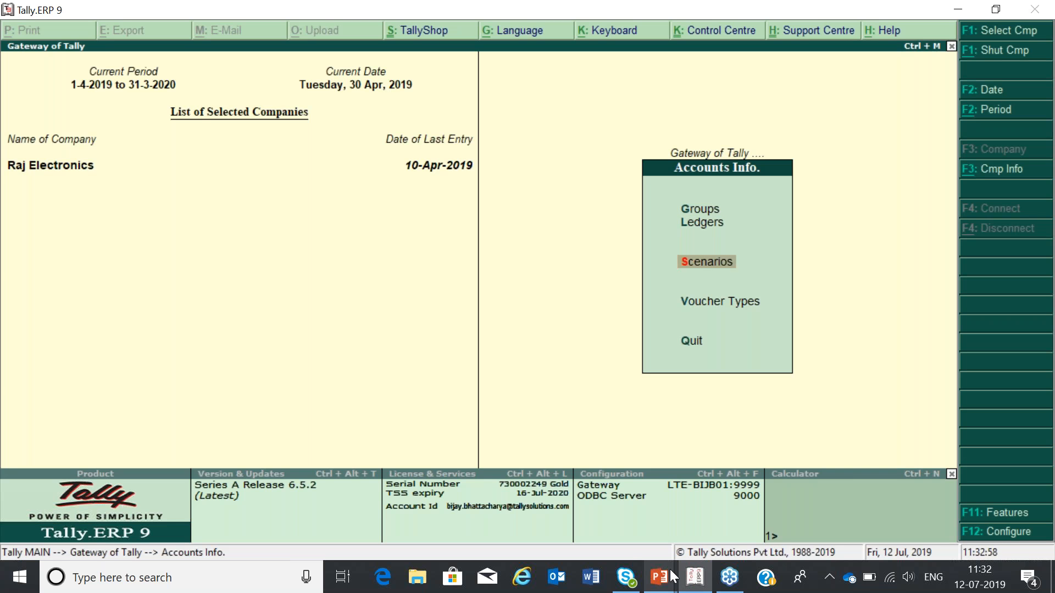
{"action": "key", "text": "Down"}
{"action": "key", "text": "Down"}
{"action": "key", "text": "Up"}
{"action": "key", "text": "Up"}
{"action": "key", "text": "Up"}
{"action": "key", "text": "Down"}
{"action": "key", "text": "Down"}
{"action": "key", "text": "Up"}
{"action": "key", "text": "Up"}
{"action": "key", "text": "Up"}
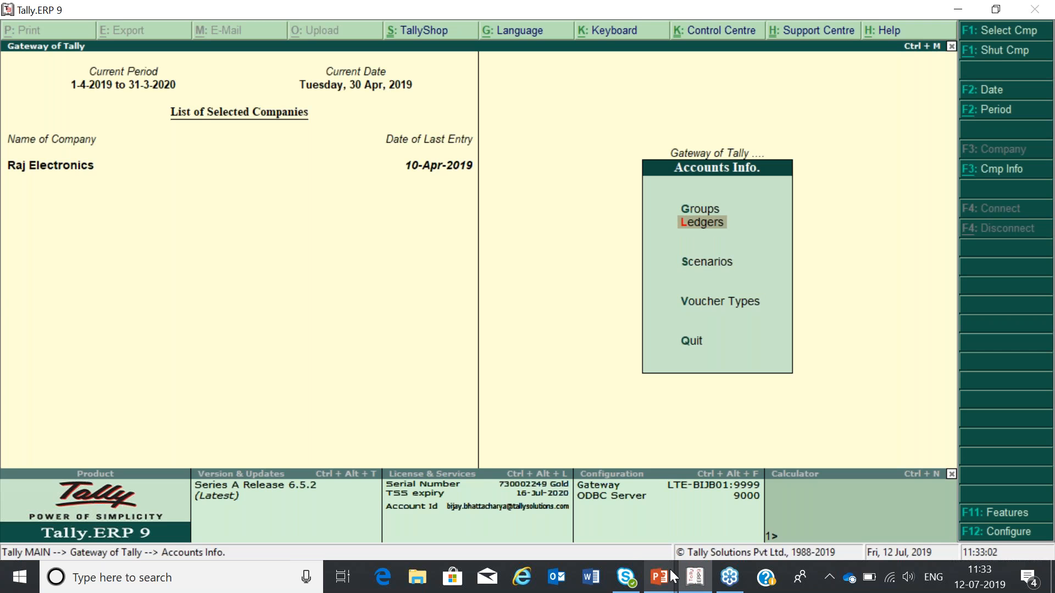
{"action": "key", "text": "Up"}
{"action": "key", "text": "Down"}
{"action": "key", "text": "Down"}
{"action": "key", "text": "Down"}
{"action": "key", "text": "Down"}
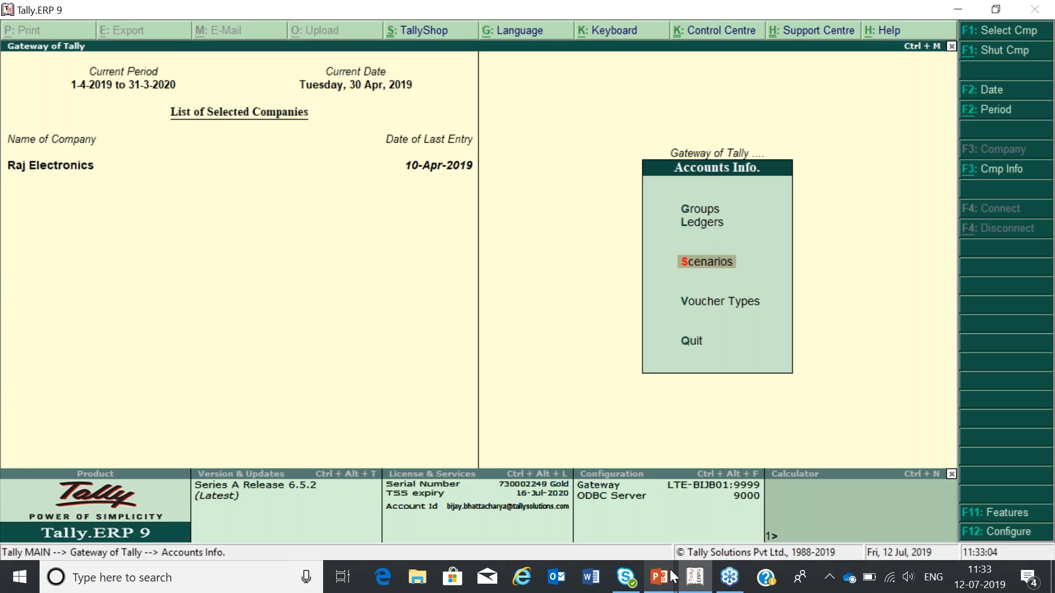
Step: Start a new scenario named Sales Forecasting with Include actuals set to Yes
{"action": "key", "text": "Up"}
{"action": "key", "text": "Return"}
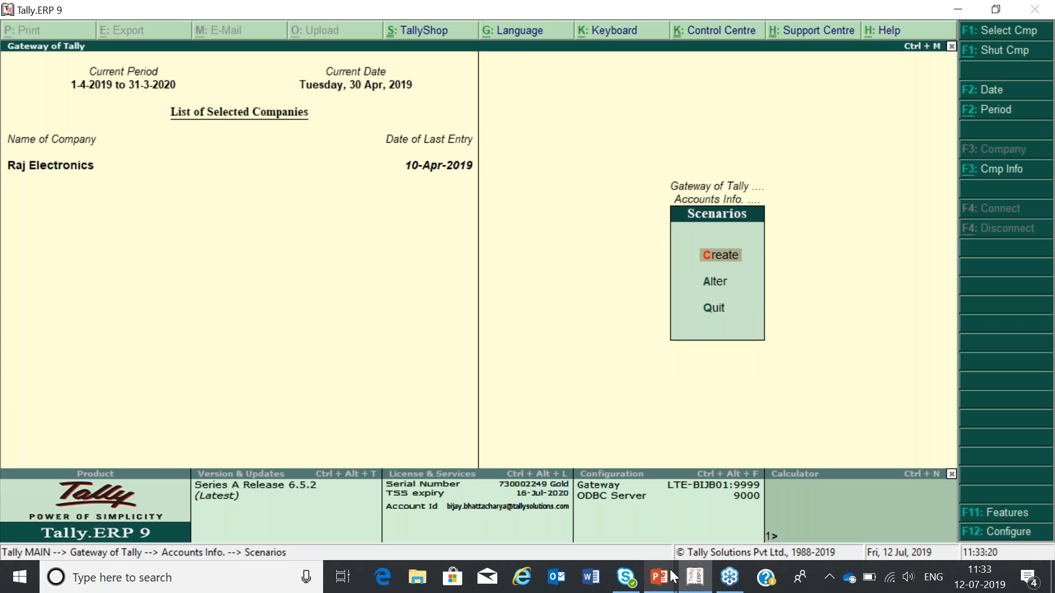
{"action": "key", "text": "Return"}
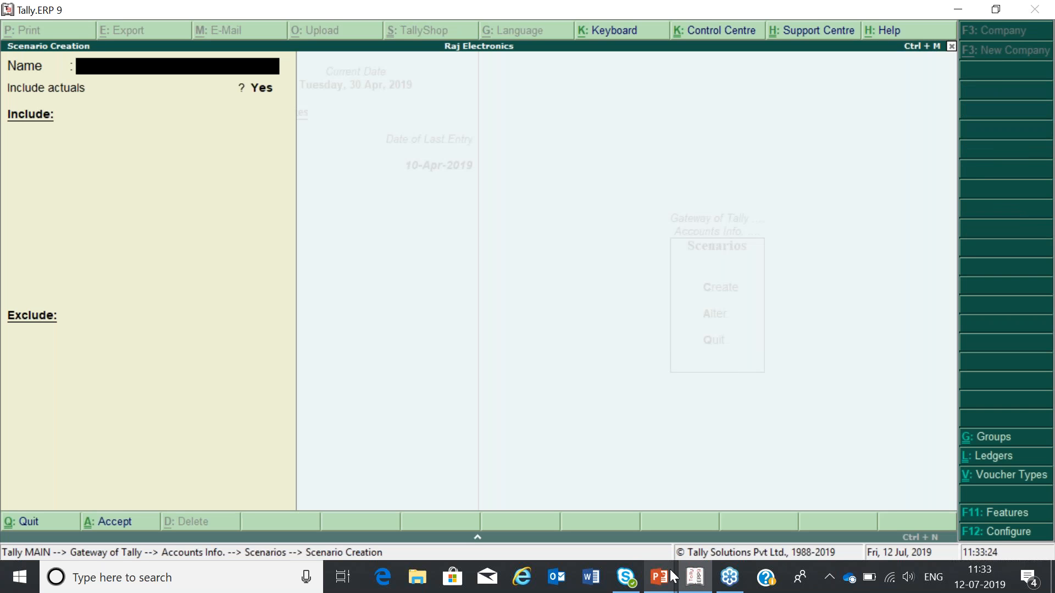
{"action": "type", "text": "Sales Forecasting"}
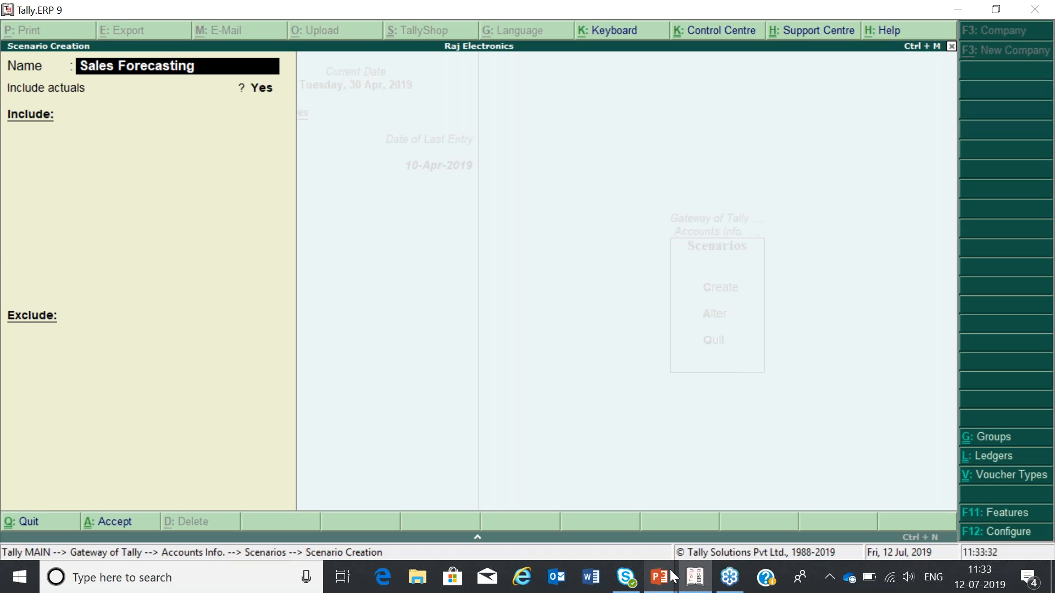
{"action": "key", "text": "Return"}
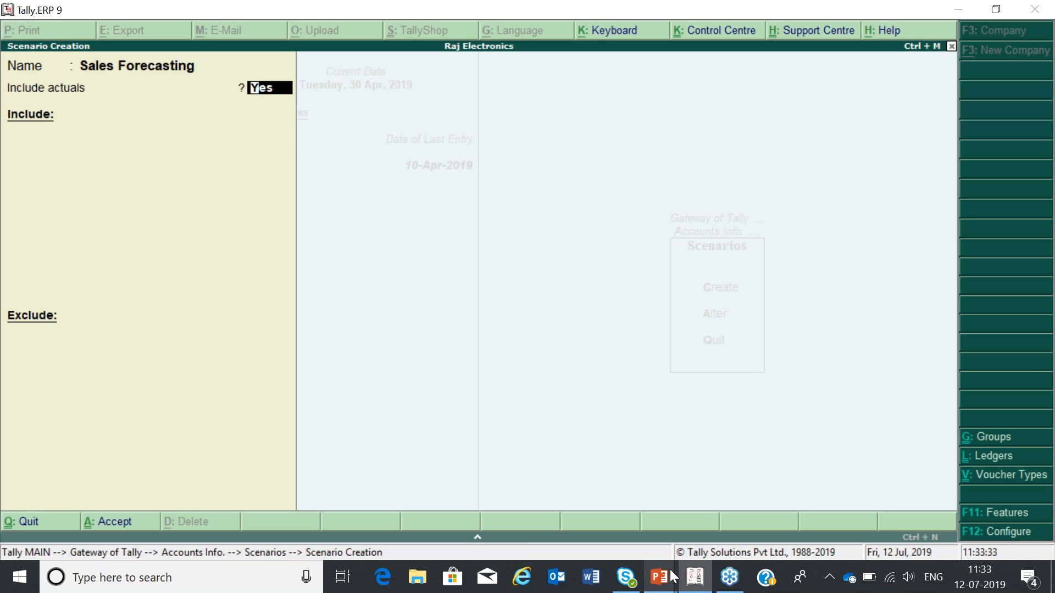
{"action": "key", "text": "Return"}
Step: Include the Sales voucher type (optional vouchers only) in the Sales Forecasting scenario and end its Include list
{"action": "key", "text": "Down"}
{"action": "key", "text": "Down"}
{"action": "key", "text": "Down"}
{"action": "key", "text": "Down"}
{"action": "key", "text": "Down"}
{"action": "key", "text": "Down"}
{"action": "key", "text": "Down"}
{"action": "key", "text": "Down"}
{"action": "key", "text": "Down"}
{"action": "key", "text": "Down"}
{"action": "key", "text": "Down"}
{"action": "key", "text": "Down"}
{"action": "key", "text": "Down"}
{"action": "key", "text": "Down"}
{"action": "key", "text": "Down"}
{"action": "key", "text": "Down"}
{"action": "key", "text": "Down"}
{"action": "key", "text": "Down"}
{"action": "key", "text": "Down"}
{"action": "key", "text": "Down"}
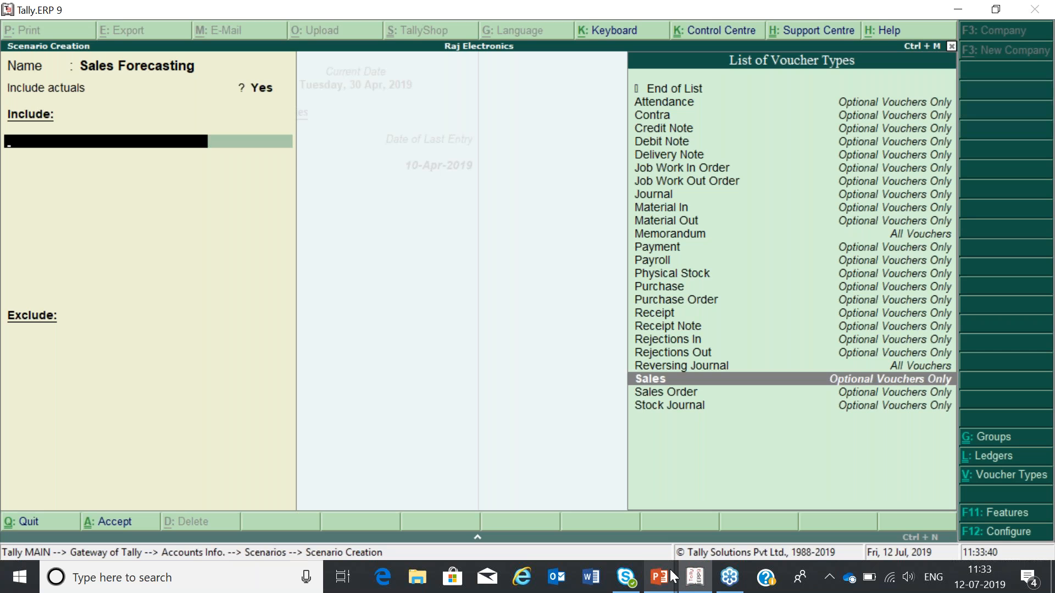
{"action": "key", "text": "Return"}
{"action": "key", "text": "Return"}
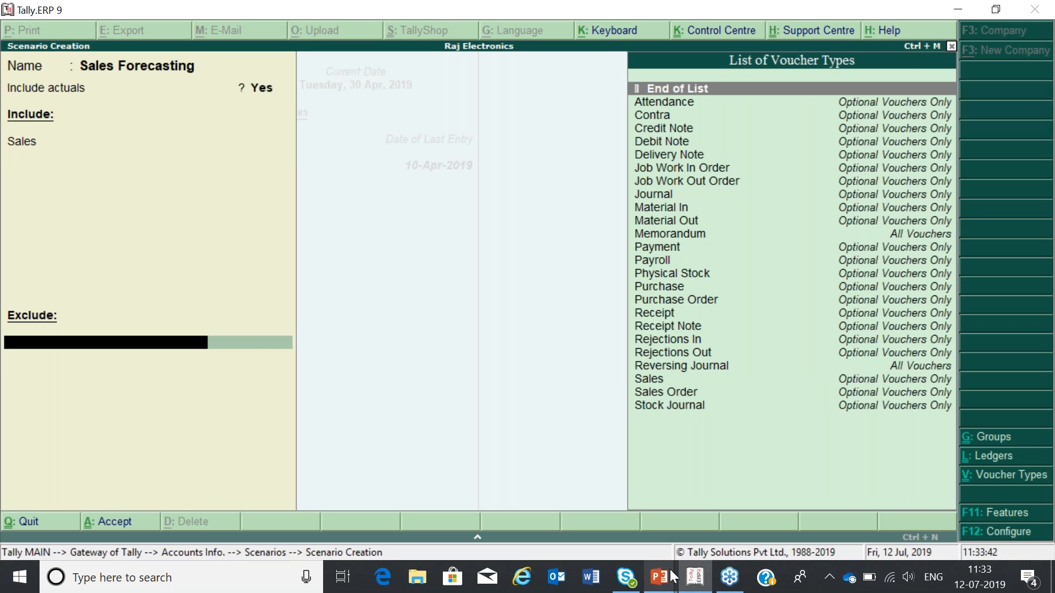
Step: Save the Sales Forecasting scenario without any excluded voucher types and return to the Gateway of Tally
{"action": "key", "text": "Return"}
{"action": "key", "text": "Return"}
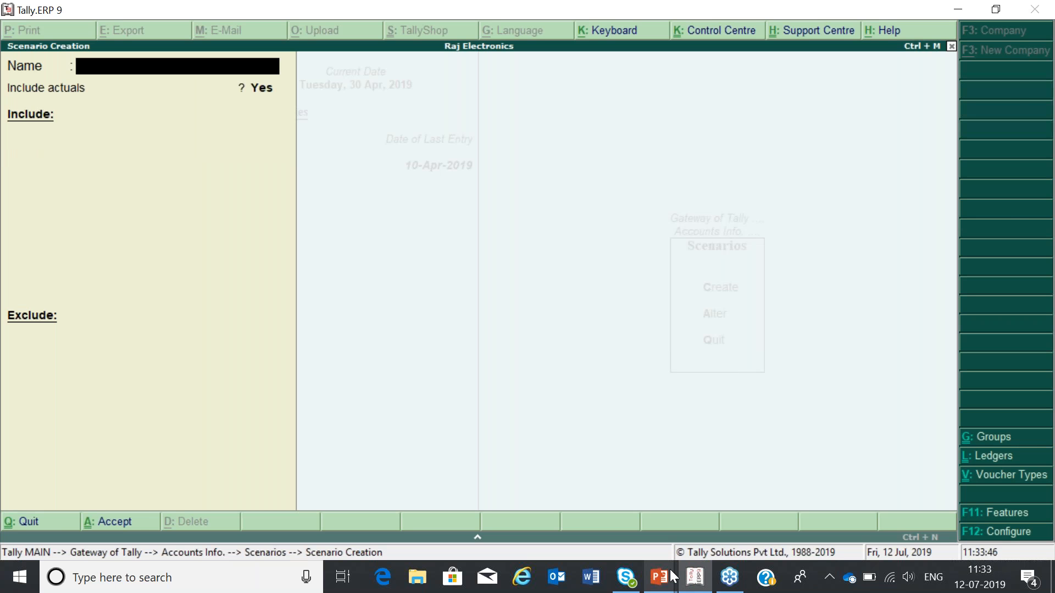
{"action": "key", "text": "Escape"}
{"action": "key", "text": "Return"}
{"action": "key", "text": "Escape"}
{"action": "key", "text": "Escape"}
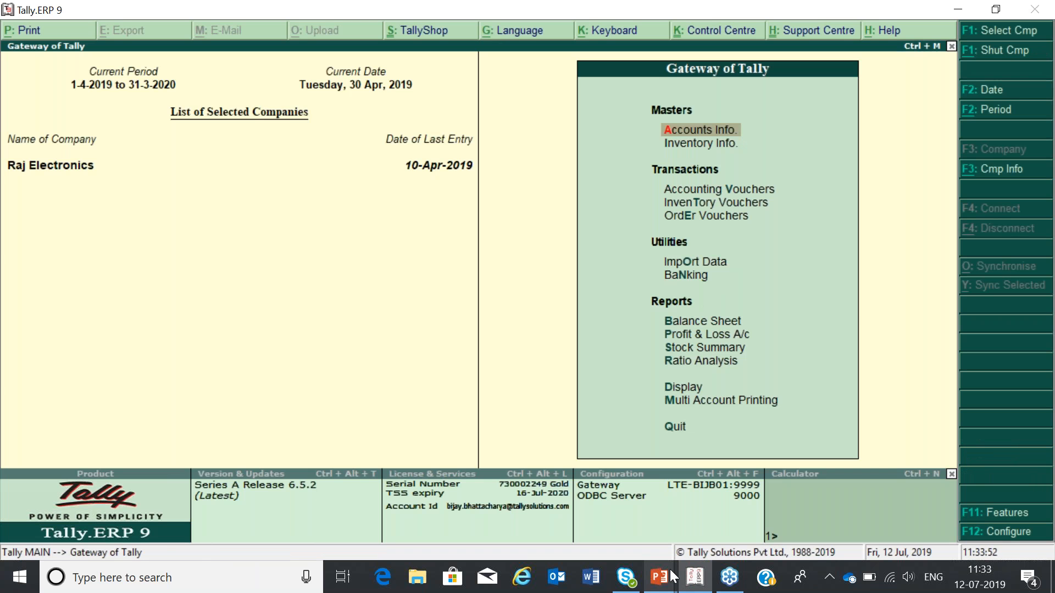
{"action": "key", "text": "Return"}
{"action": "key", "text": "Down"}
{"action": "key", "text": "Down"}
{"action": "key", "text": "Return"}
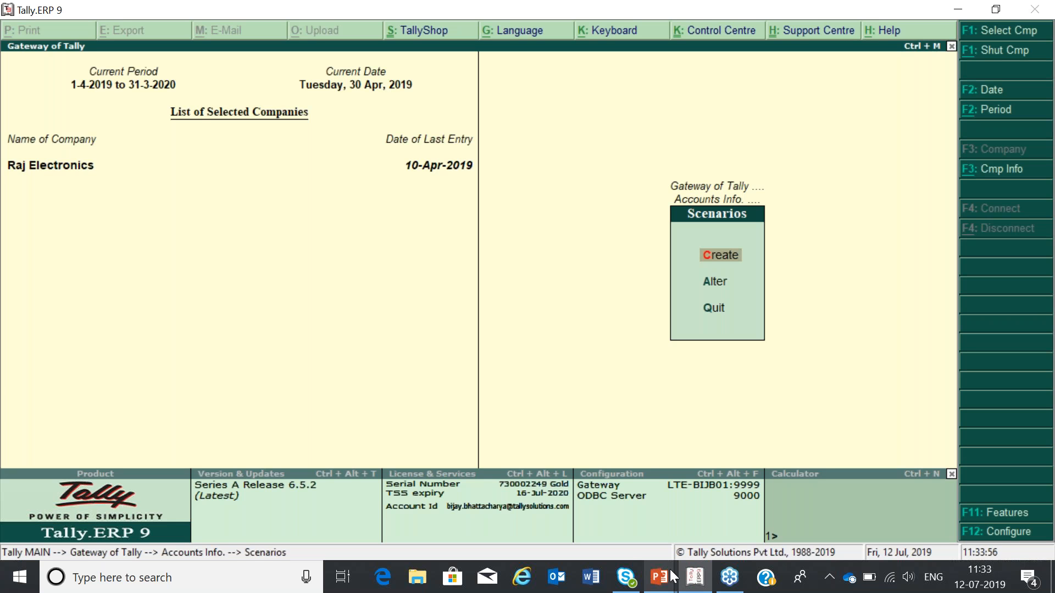
{"action": "key", "text": "Return"}
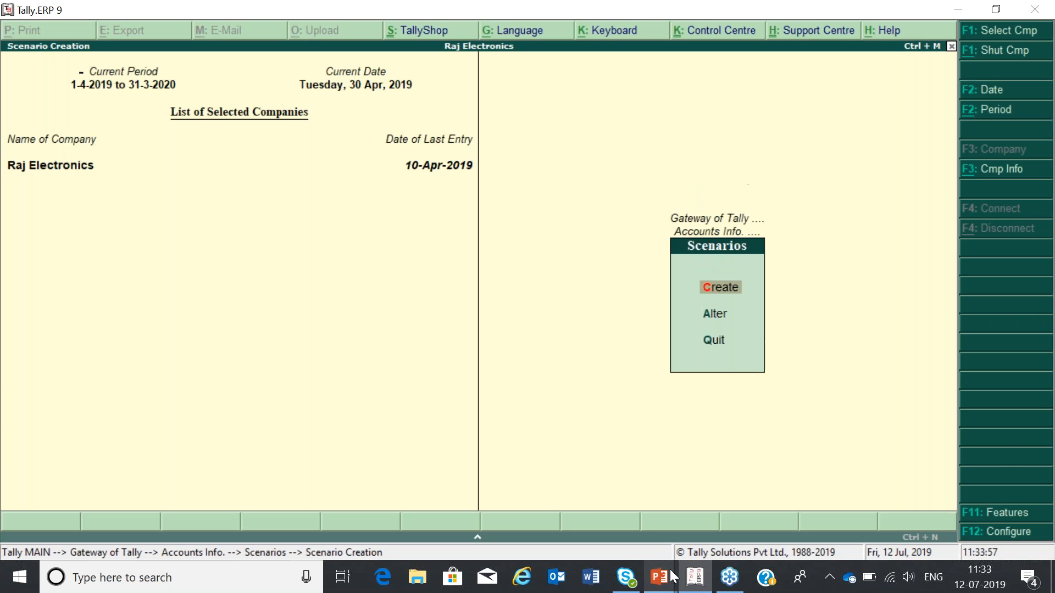
{"action": "key", "text": "Escape"}
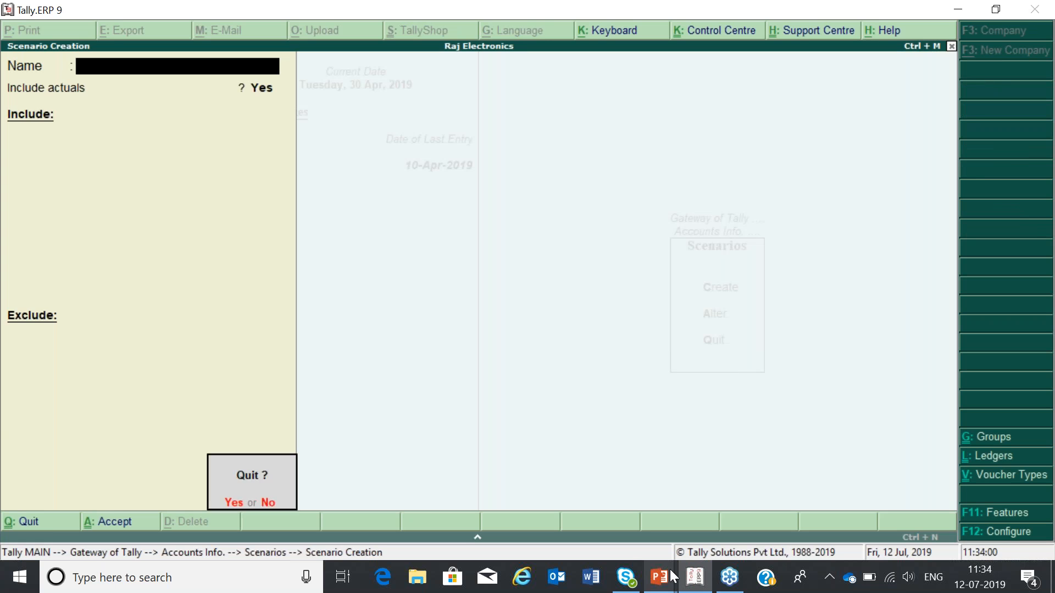
{"action": "key", "text": "Return"}
{"action": "key", "text": "Escape"}
{"action": "key", "text": "Escape"}
{"action": "key", "text": "Escape"}
{"action": "key", "text": "Escape"}
Step: Open the Profit & Loss A/c of Raj Electronics and set its period end to 30-4-2019
{"action": "key", "text": "Down"}
{"action": "key", "text": "Down"}
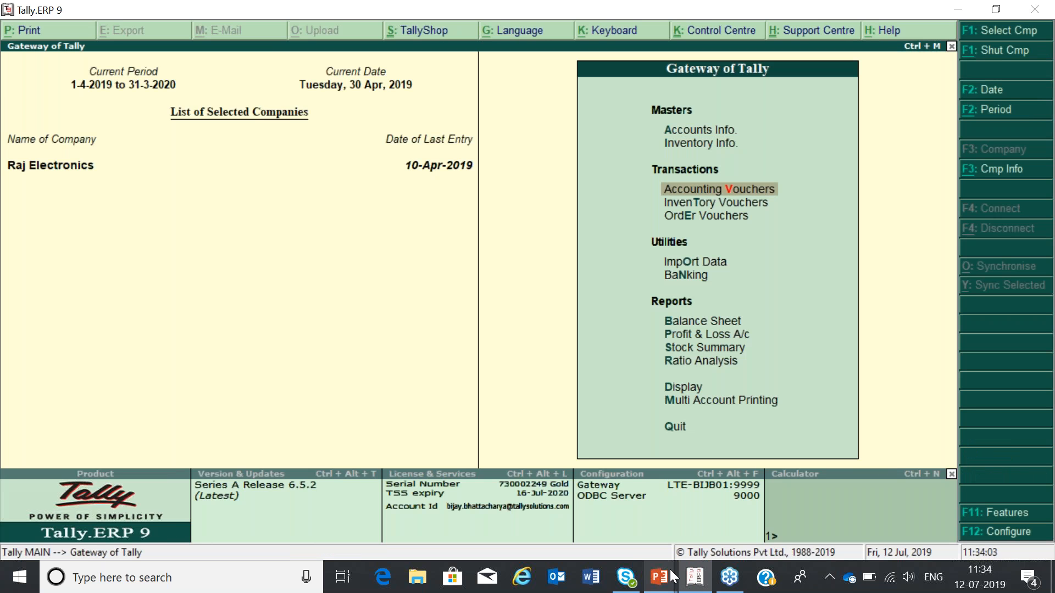
{"action": "key", "text": "p"}
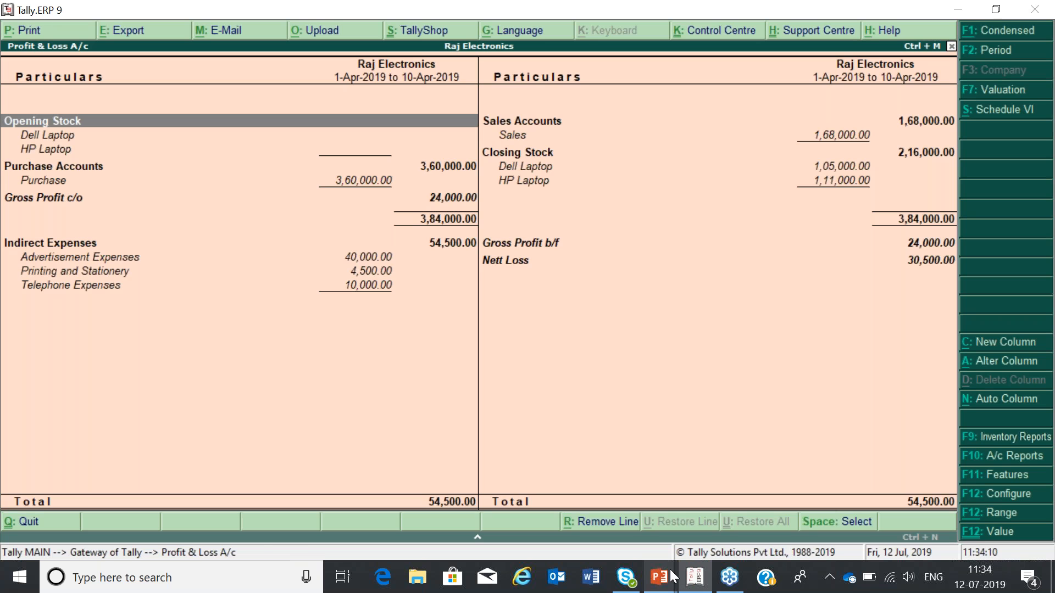
{"action": "key", "text": "F2"}
{"action": "type", "text": "30-04"}
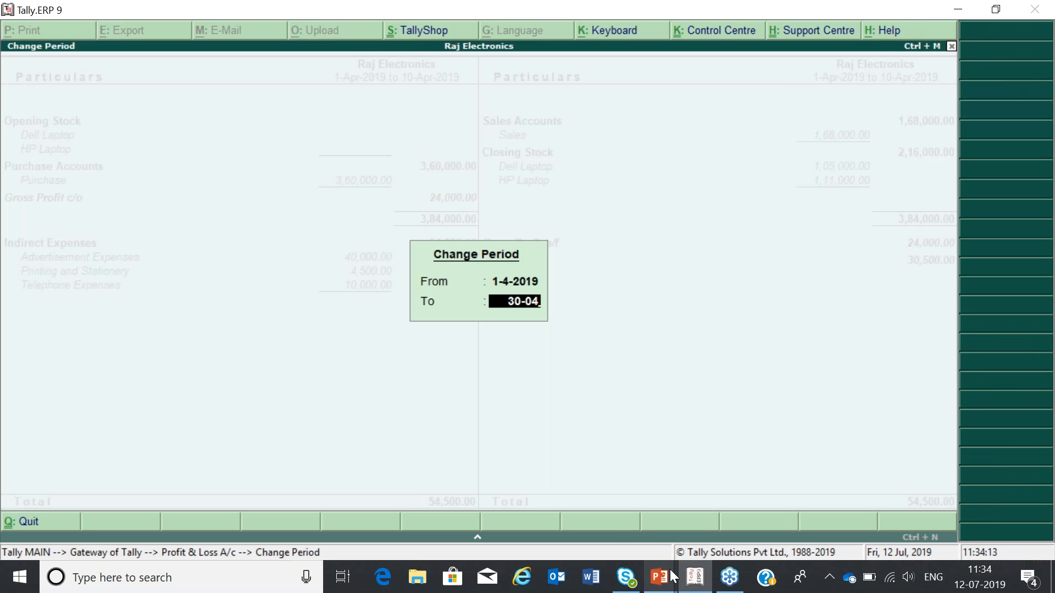
{"action": "key", "text": "Return"}
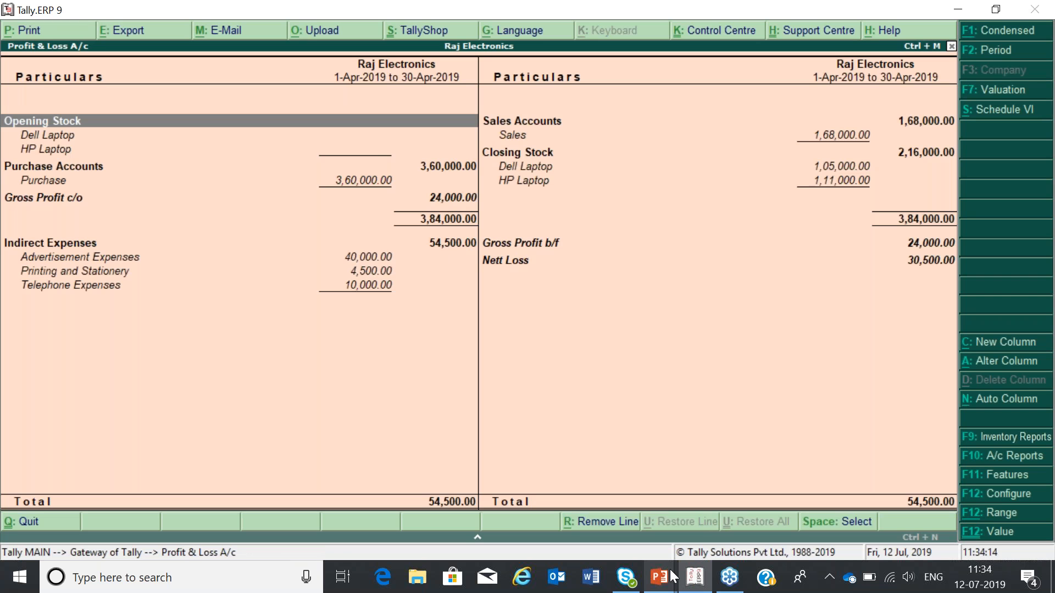
Step: Add a Sales Forecasting column to the Profit & Loss A/c for 1-4-2019 to 30-4-2019 with default stock valuation and no variance
{"action": "key", "text": "alt+c"}
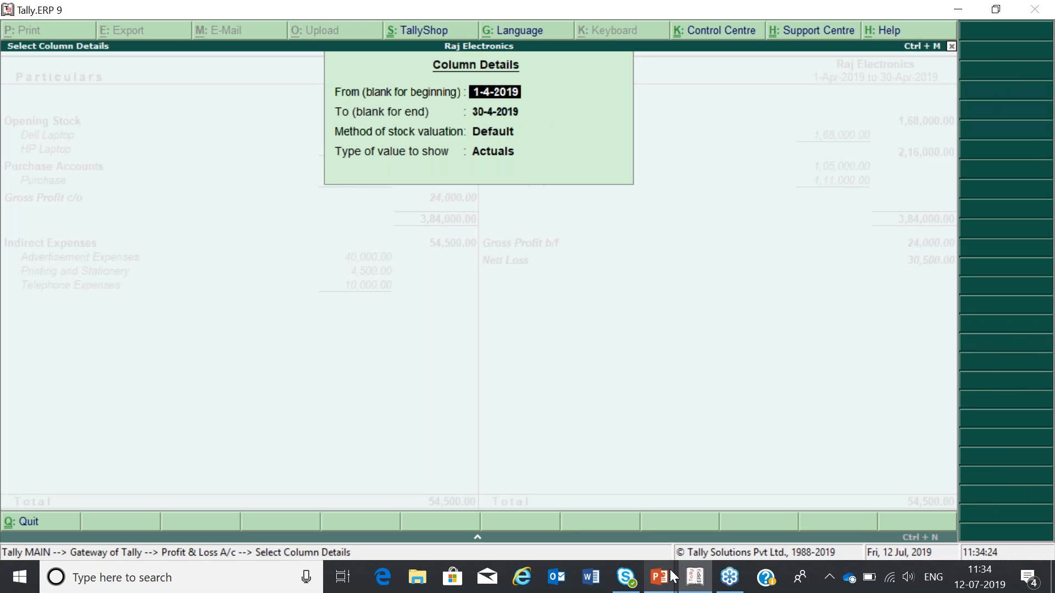
{"action": "key", "text": "Return"}
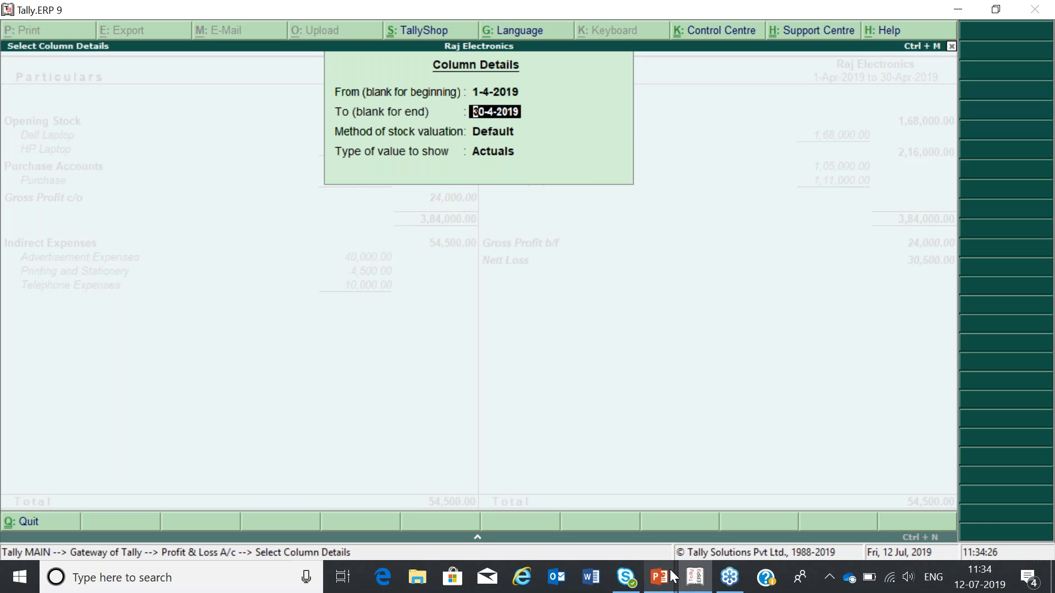
{"action": "key", "text": "Return"}
{"action": "key", "text": "Return"}
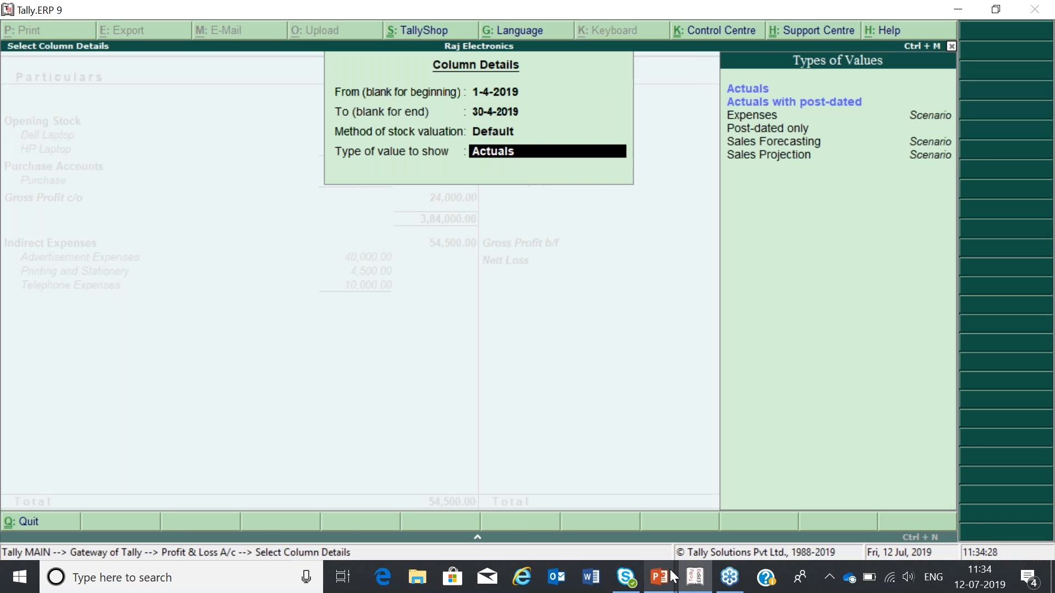
{"action": "key", "text": "Down"}
{"action": "key", "text": "Down"}
{"action": "key", "text": "Down"}
{"action": "key", "text": "Down"}
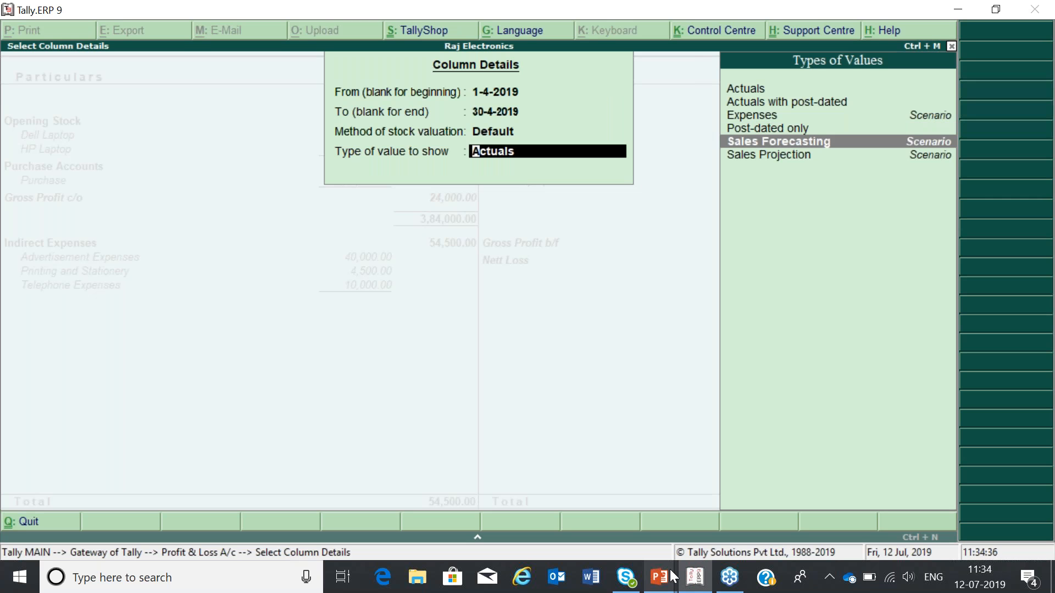
{"action": "key", "text": "Return"}
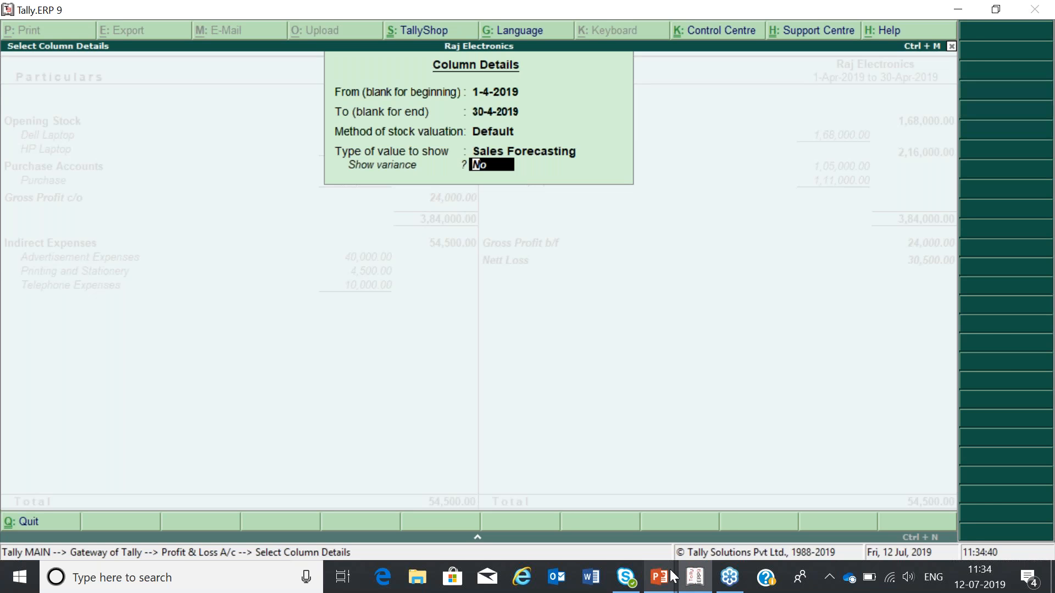
{"action": "key", "text": "Return"}
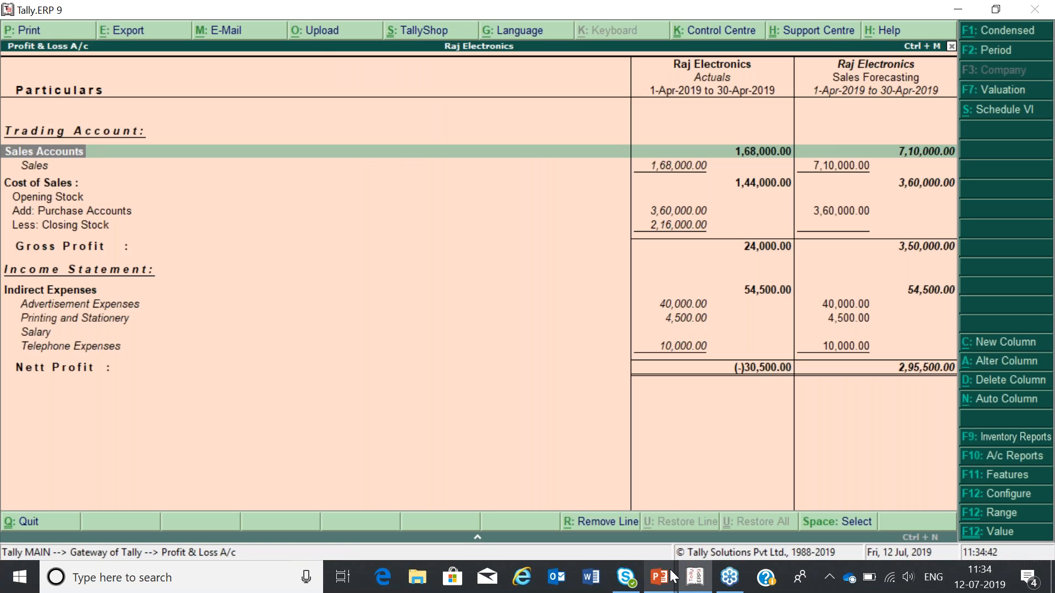
Step: Compare sales, gross profit and nett profit between the Actuals and Sales Forecasting columns, and close the Profit & Loss A/c
{"action": "key", "text": "Right"}
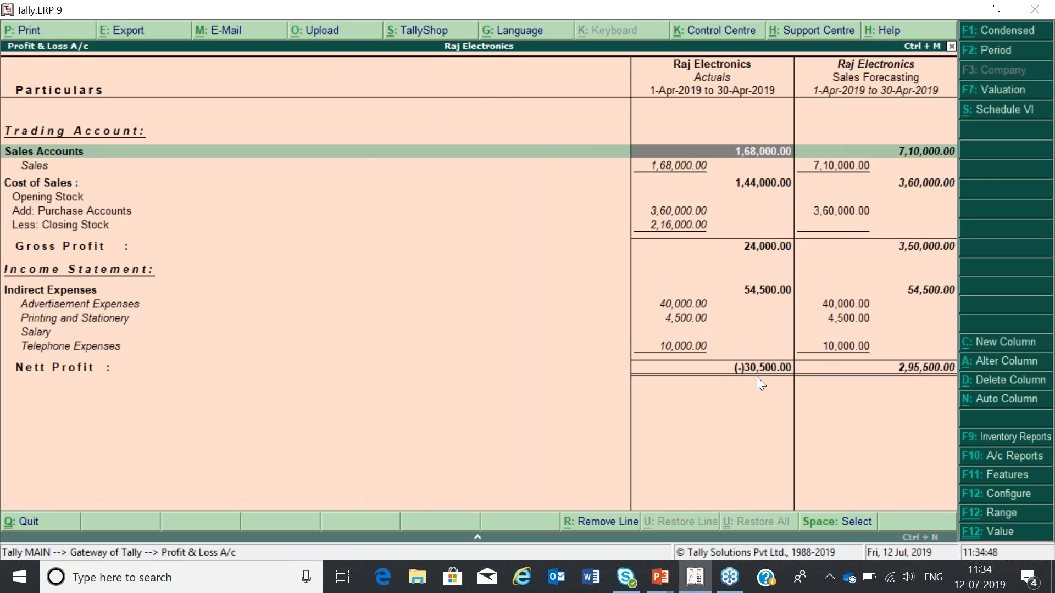
{"action": "key", "text": "Right"}
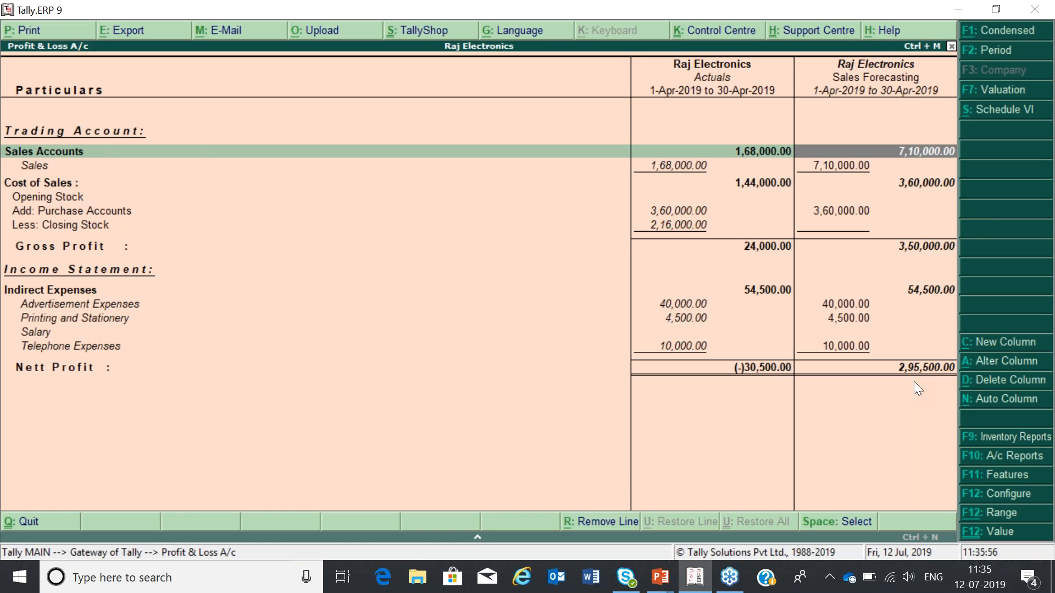
{"action": "key", "text": "Escape"}
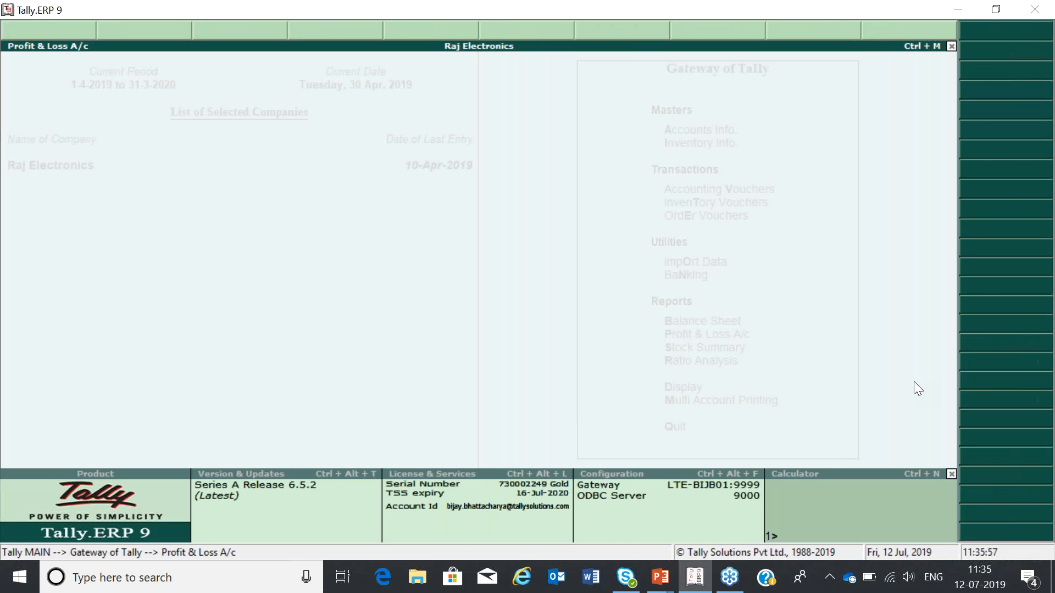
{"action": "key", "text": "a"}
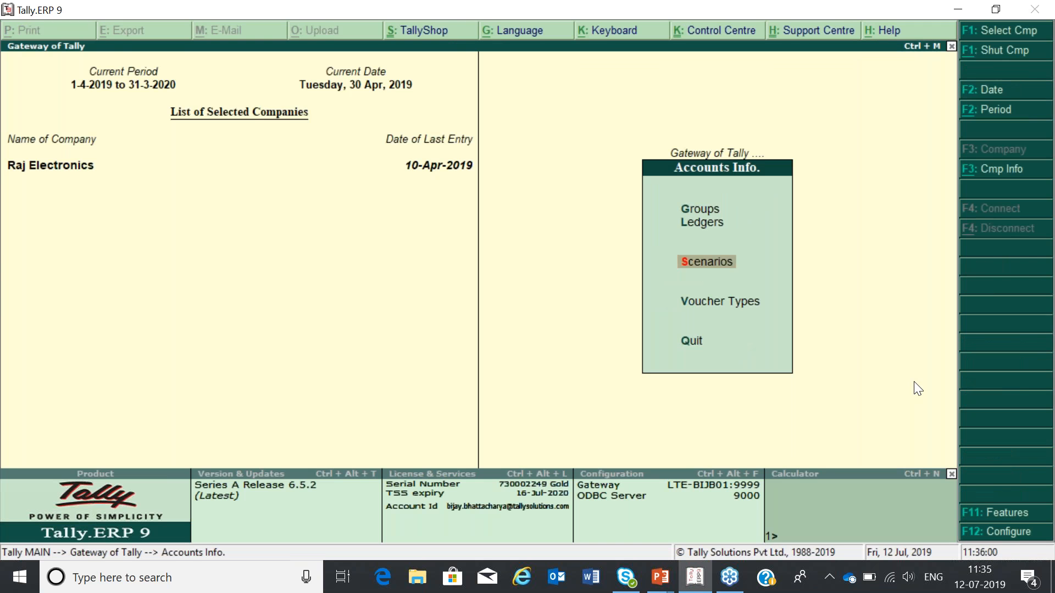
{"action": "key", "text": "Up"}
{"action": "key", "text": "Up"}
{"action": "key", "text": "Down"}
{"action": "key", "text": "Down"}
{"action": "key", "text": "Escape"}
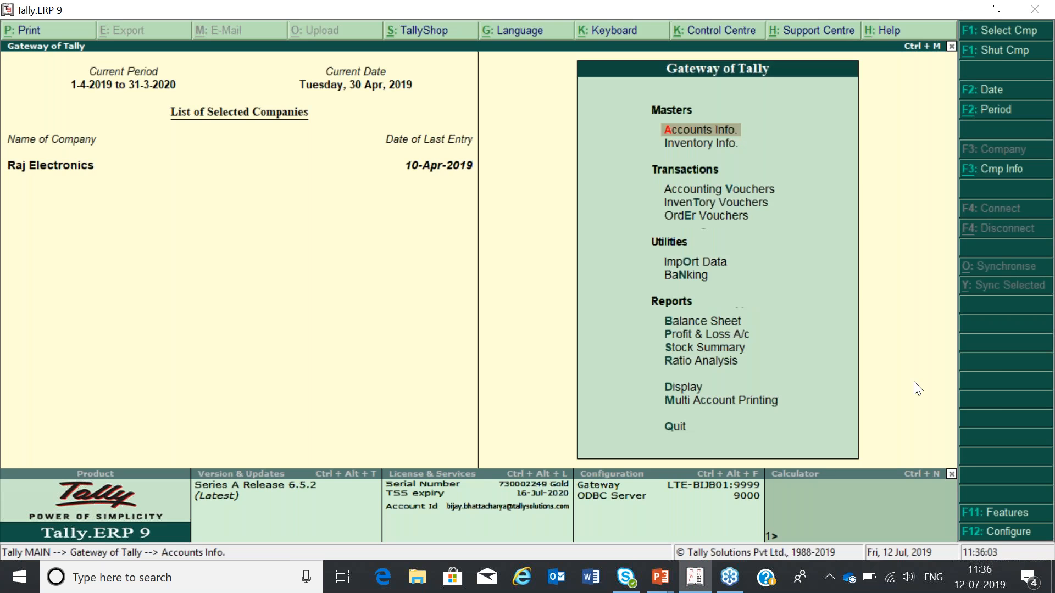
{"action": "key", "text": "Escape"}
{"action": "key", "text": "n"}
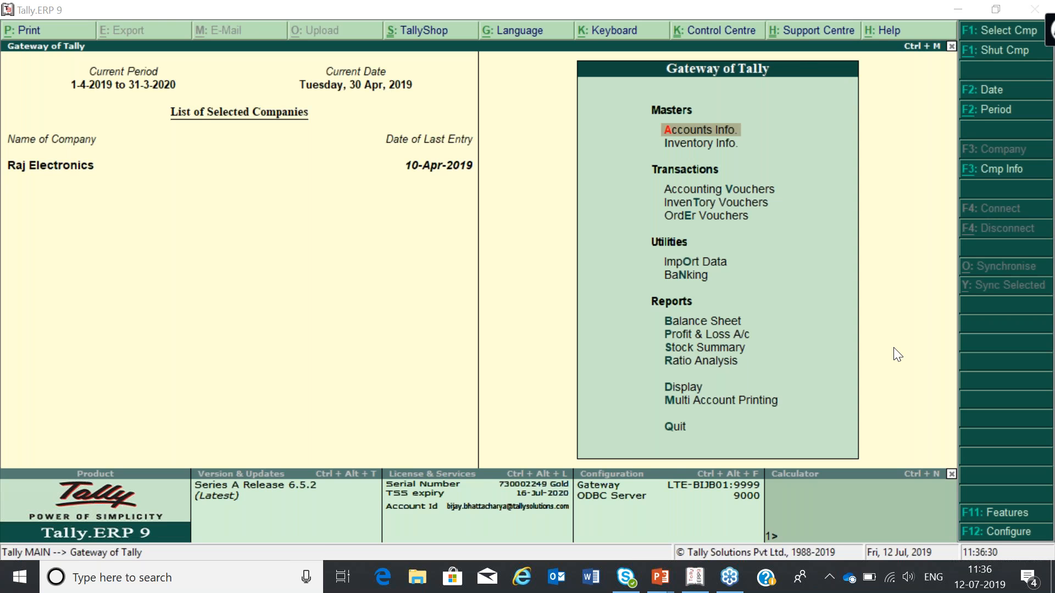
{"action": "key", "text": "alt+Tab"}
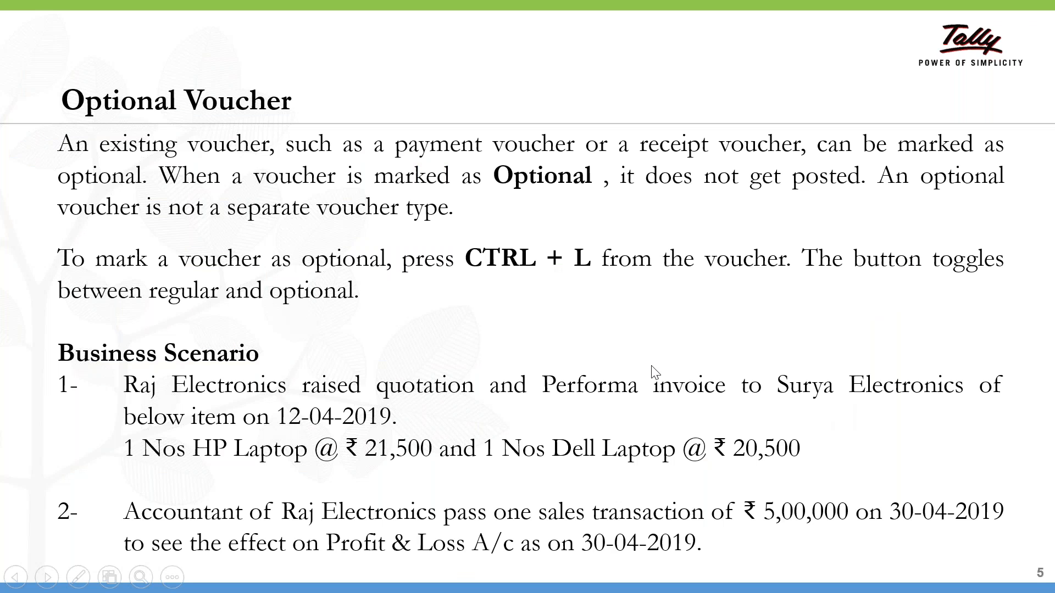
{"action": "key", "text": "Left"}
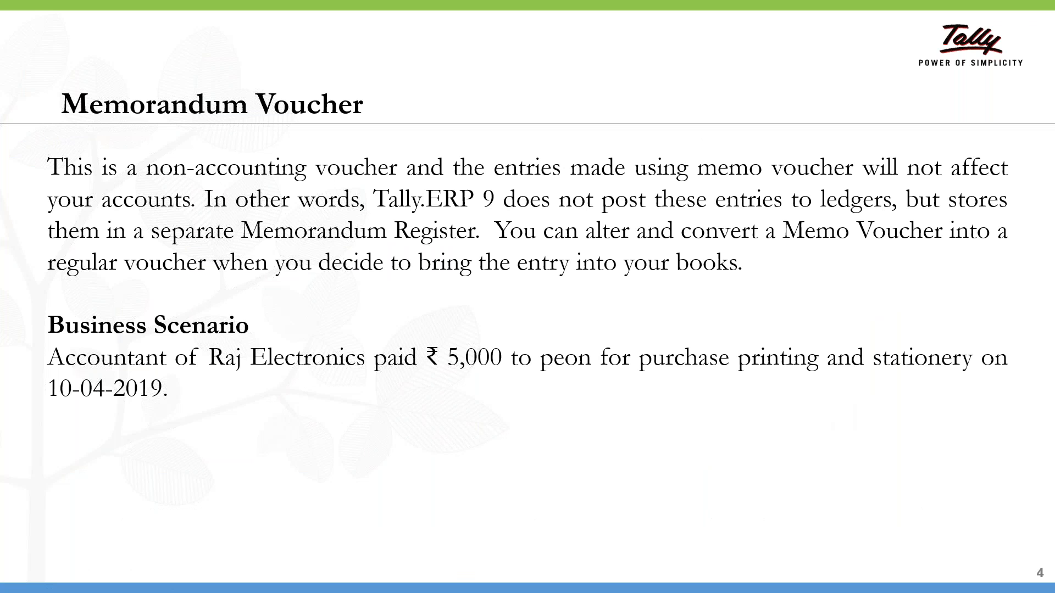
{"action": "key", "text": "Right"}
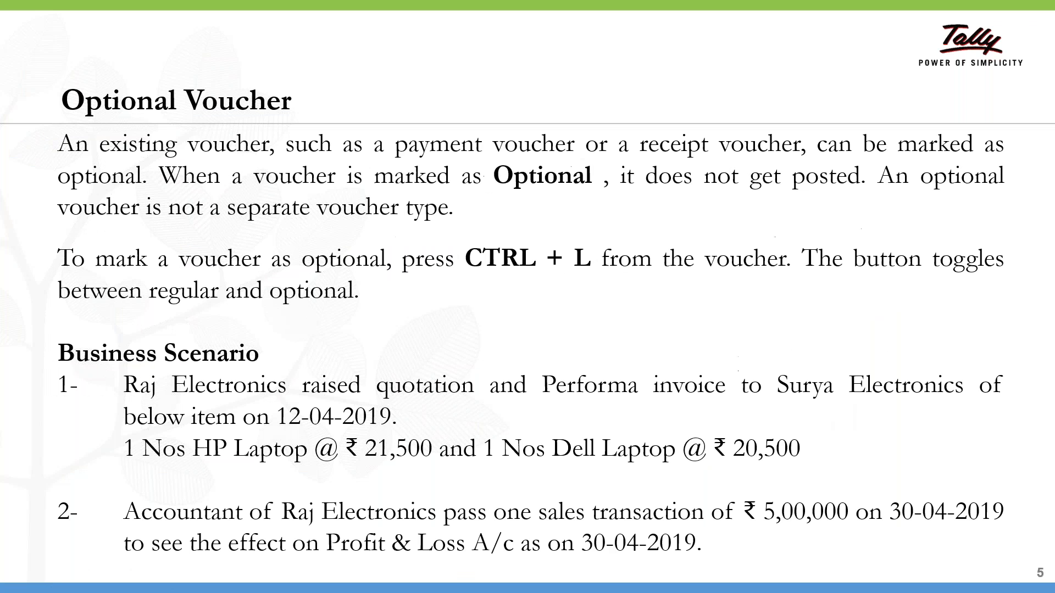
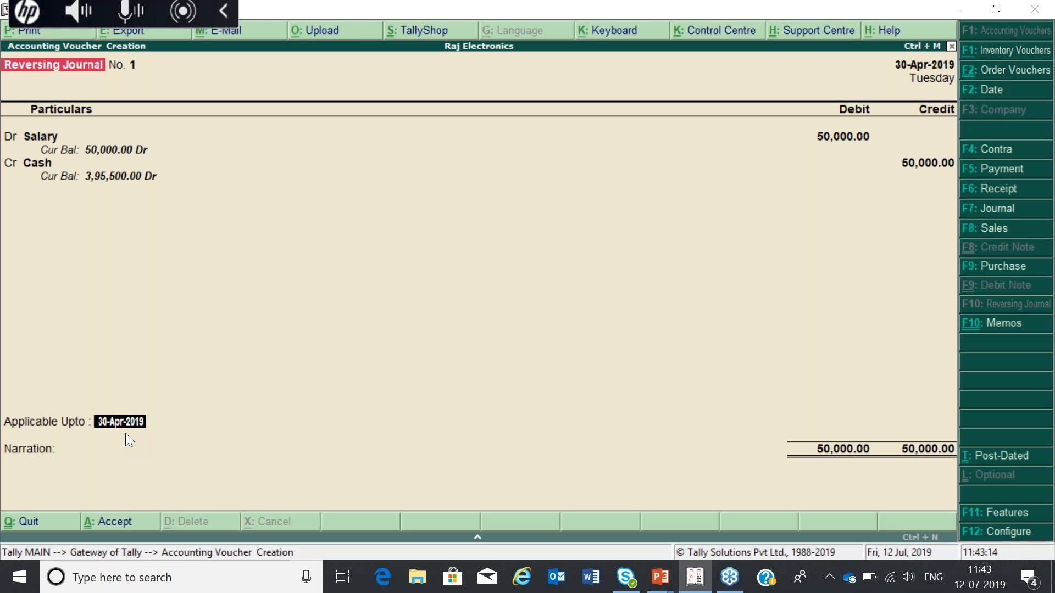
Step: Accept the Reversing Journal debiting Salary and crediting Cash with 50,000, applicable upto 30-Apr-2019, without a narration
{"action": "key", "text": "Return"}
{"action": "key", "text": "Return"}
{"action": "key", "text": "Return"}
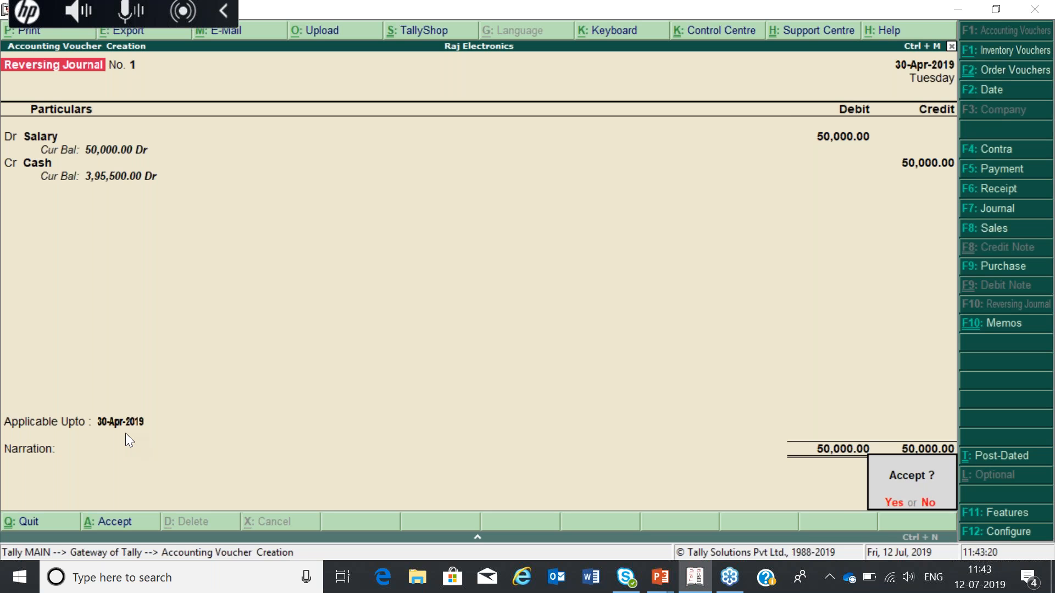
{"action": "key", "text": "Return"}
Step: Check the Salary line under Indirect Expenses in the Profit & Loss A/c and return to the Gateway of Tally
{"action": "key", "text": "Up"}
{"action": "key", "text": "Up"}
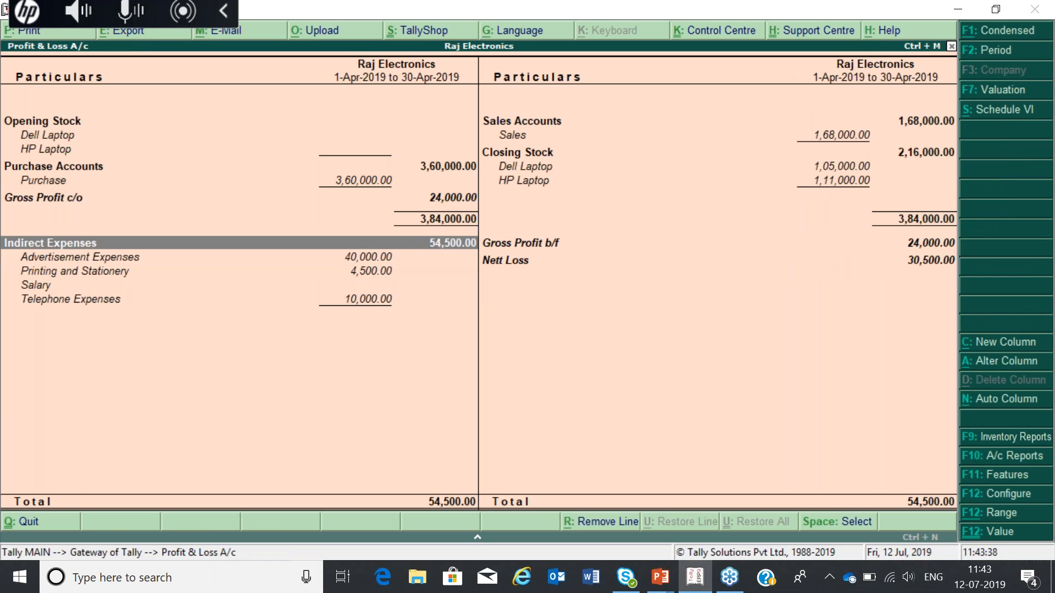
{"action": "key", "text": "Down"}
{"action": "key", "text": "Down"}
{"action": "key", "text": "Down"}
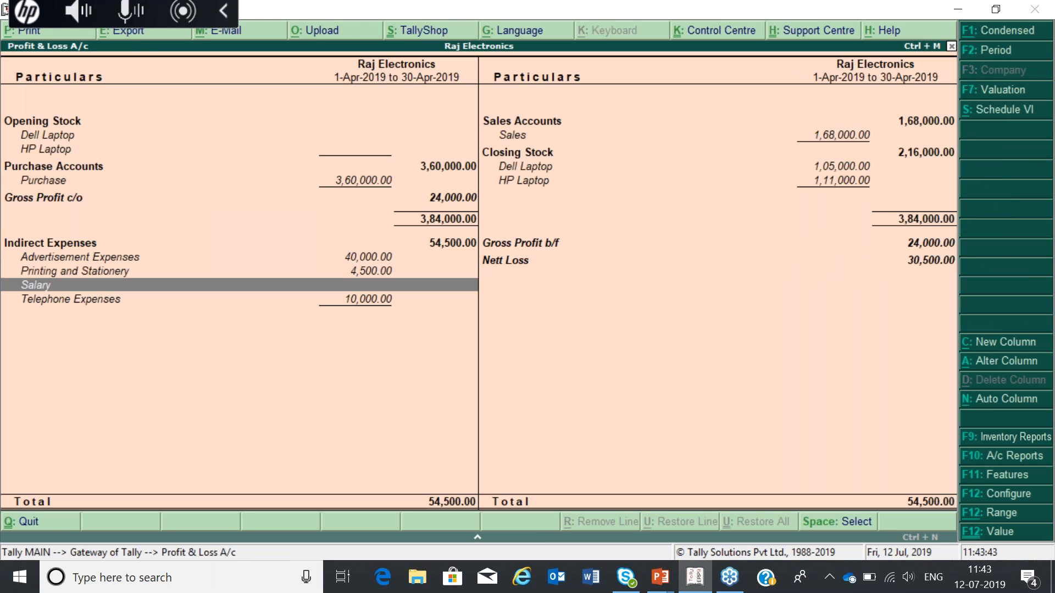
{"action": "key", "text": "Escape"}
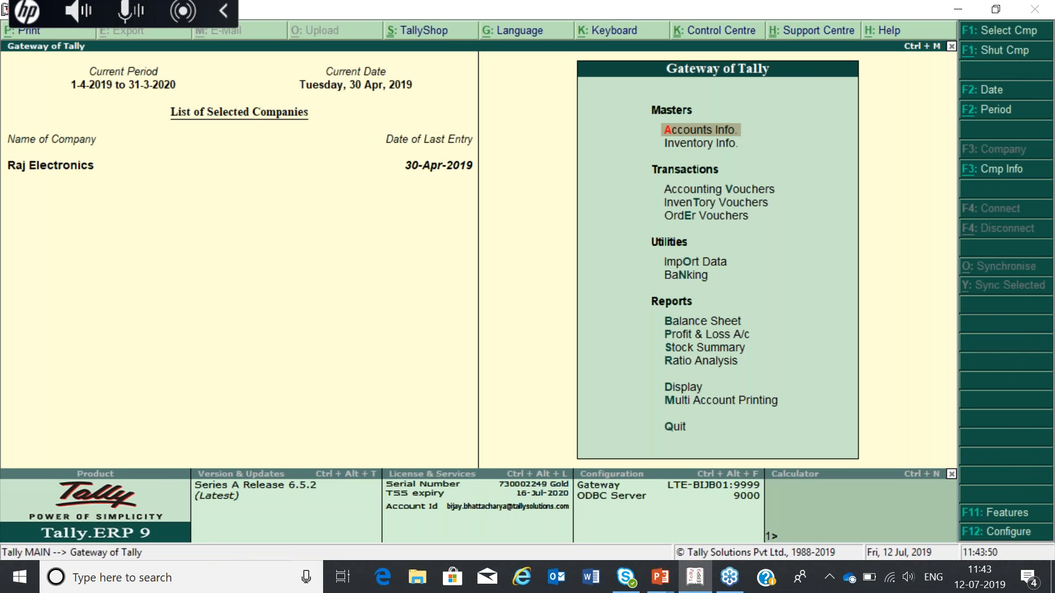
Step: Start a new scenario in Accounts Info. and name it Financial Report As on 30th April
{"action": "key", "text": "Return"}
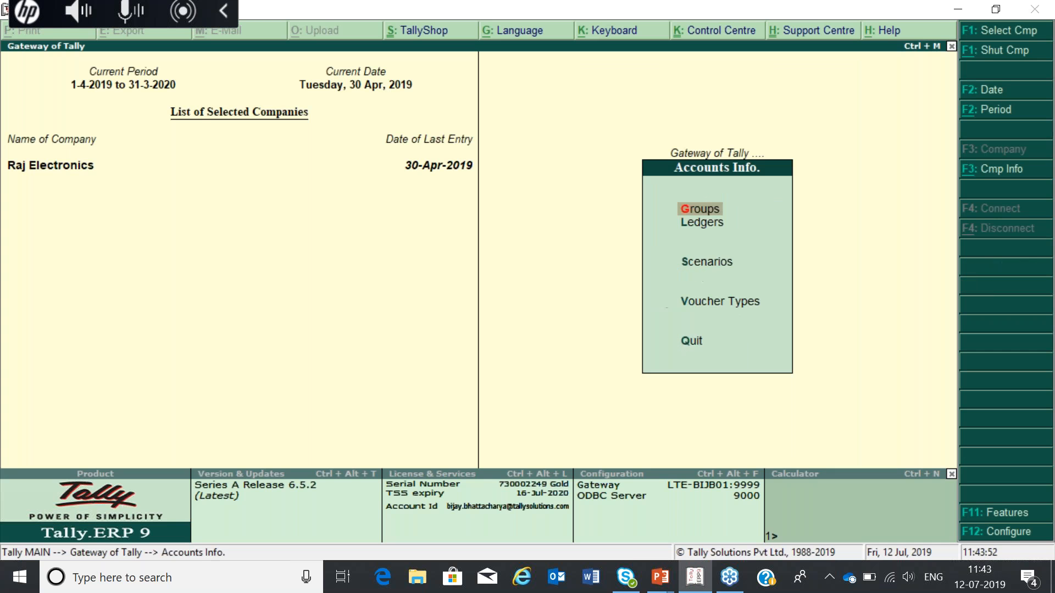
{"action": "key", "text": "Down"}
{"action": "key", "text": "Down"}
{"action": "key", "text": "Down"}
{"action": "key", "text": "Up"}
{"action": "key", "text": "Return"}
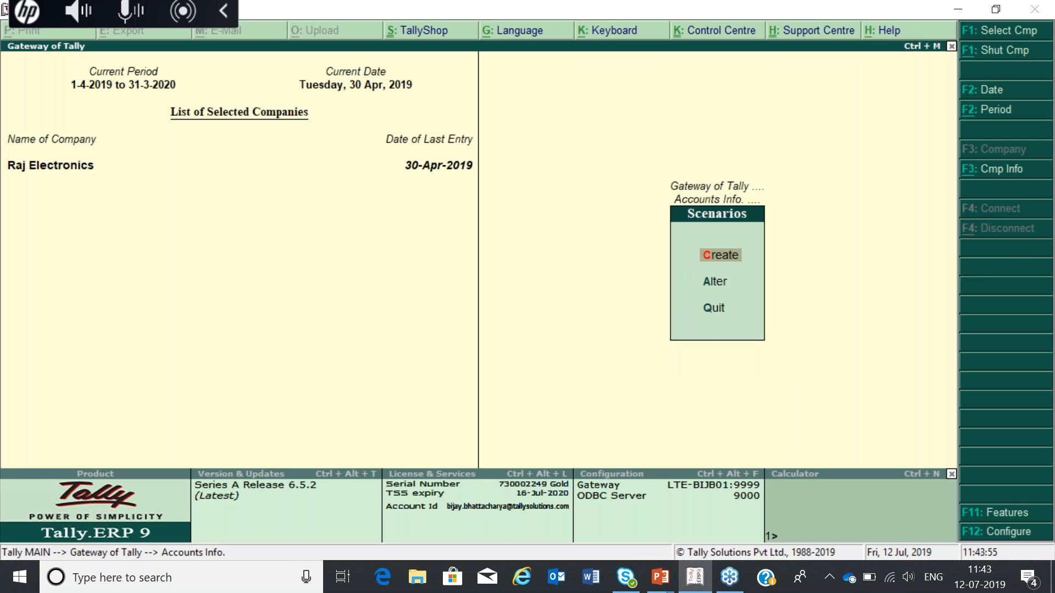
{"action": "key", "text": "Return"}
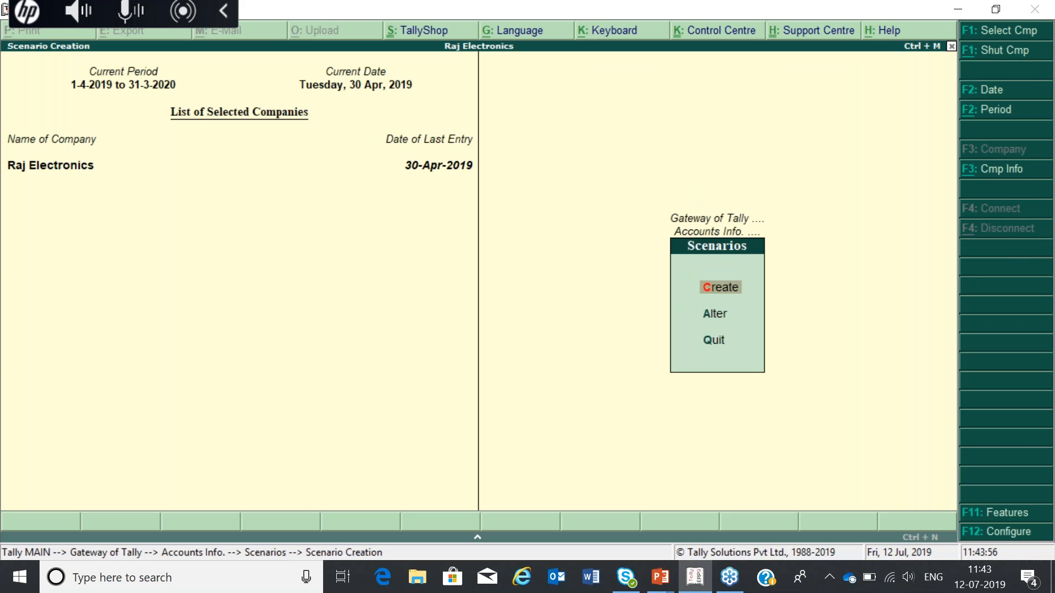
{"action": "type", "text": "Financ"}
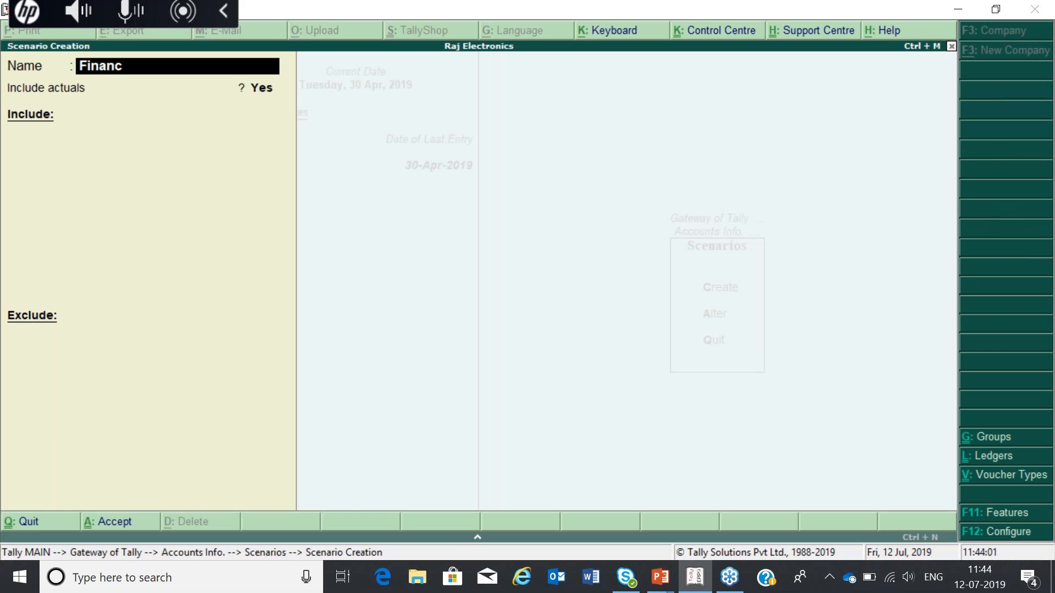
{"action": "type", "text": "ial Report As on 30th April"}
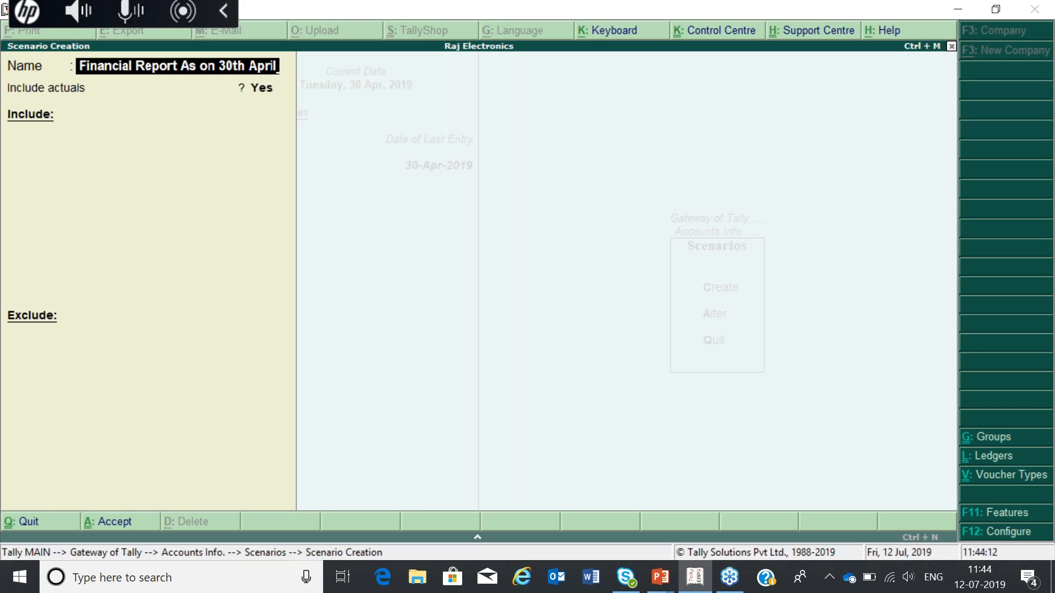
{"action": "key", "text": "Return"}
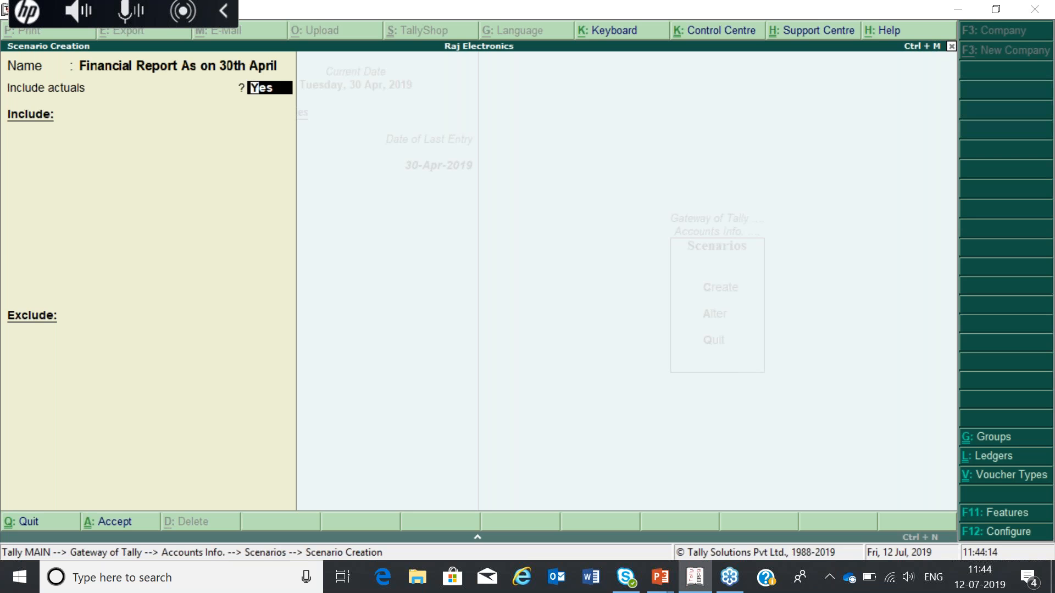
Step: Include actuals and the Reversing Journal voucher type in the scenario, exclude nothing, save it and return to the Gateway of Tally
{"action": "key", "text": "Return"}
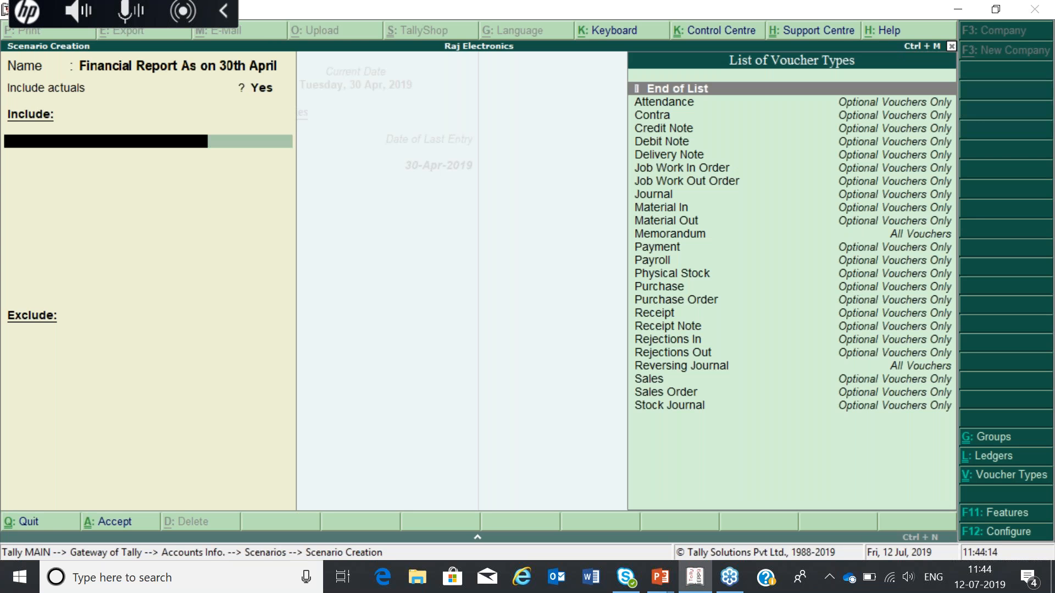
{"action": "type", "text": "pu"}
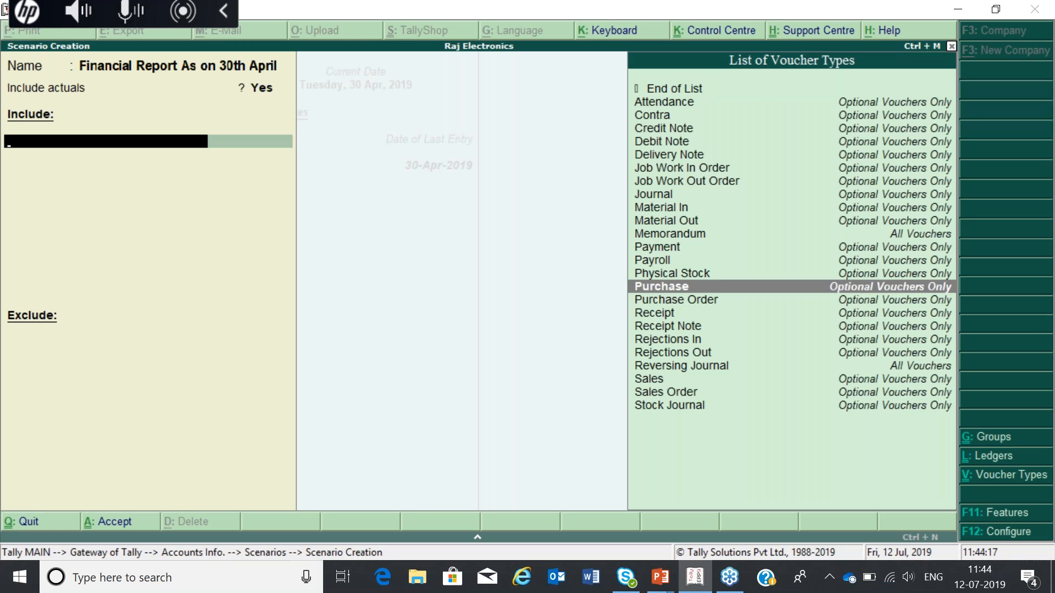
{"action": "type", "text": "o"}
{"action": "key", "text": "Down"}
{"action": "key", "text": "Down"}
{"action": "key", "text": "Down"}
{"action": "key", "text": "Down"}
{"action": "key", "text": "Down"}
{"action": "key", "text": "Down"}
{"action": "key", "text": "Down"}
{"action": "key", "text": "Down"}
{"action": "key", "text": "Down"}
{"action": "key", "text": "Down"}
{"action": "key", "text": "Down"}
{"action": "key", "text": "Down"}
{"action": "key", "text": "Down"}
{"action": "key", "text": "Down"}
{"action": "key", "text": "Down"}
{"action": "key", "text": "Down"}
{"action": "key", "text": "Down"}
{"action": "key", "text": "Down"}
{"action": "key", "text": "Down"}
{"action": "key", "text": "Down"}
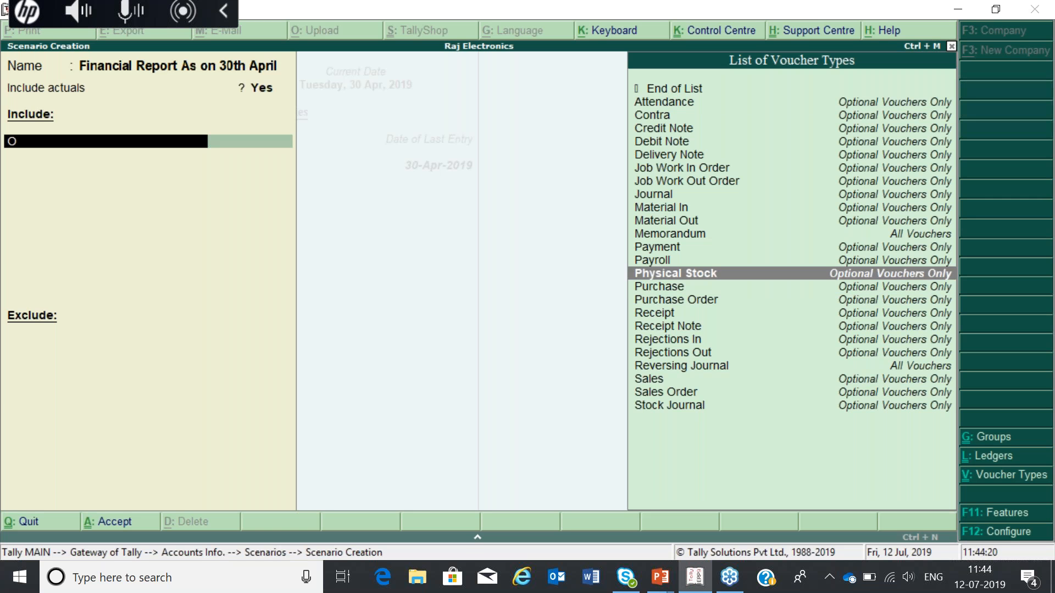
{"action": "key", "text": "Up"}
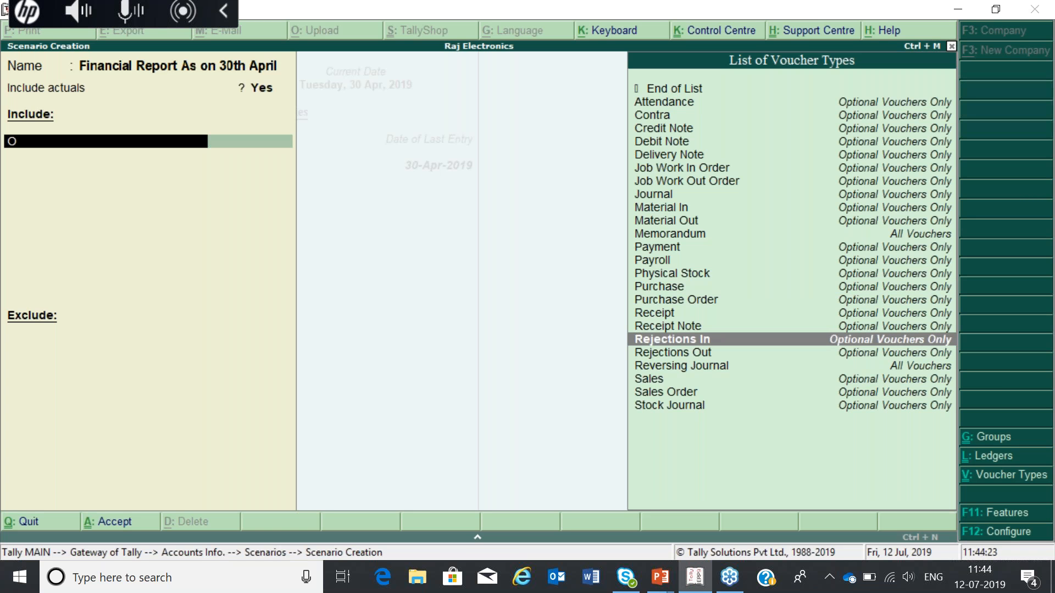
{"action": "key", "text": "Down"}
{"action": "key", "text": "Down"}
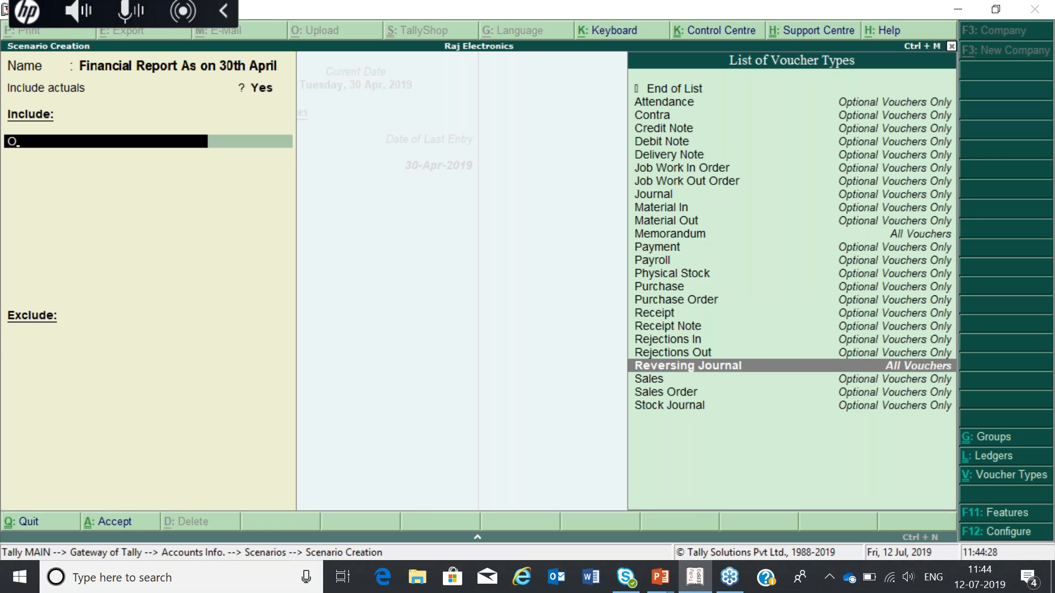
{"action": "key", "text": "Return"}
{"action": "key", "text": "Return"}
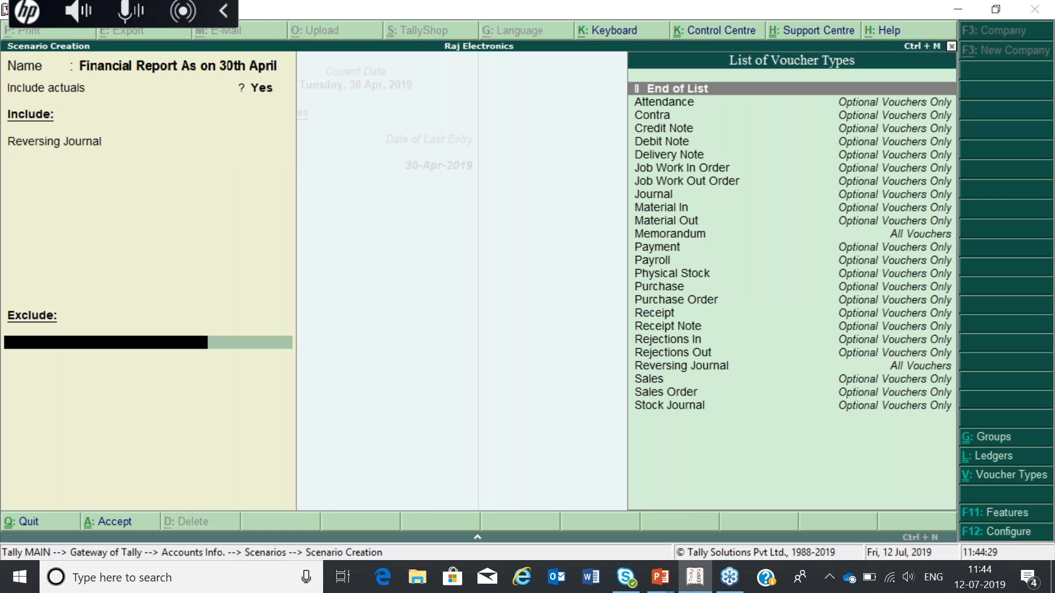
{"action": "key", "text": "Return"}
{"action": "key", "text": "Return"}
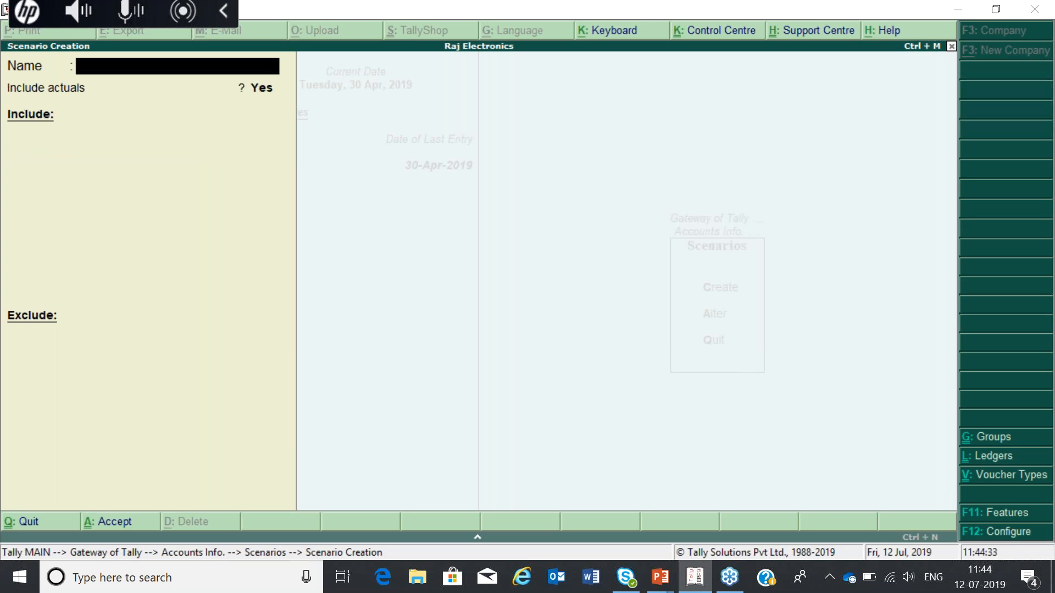
{"action": "key", "text": "Escape"}
{"action": "key", "text": "Return"}
{"action": "key", "text": "Escape"}
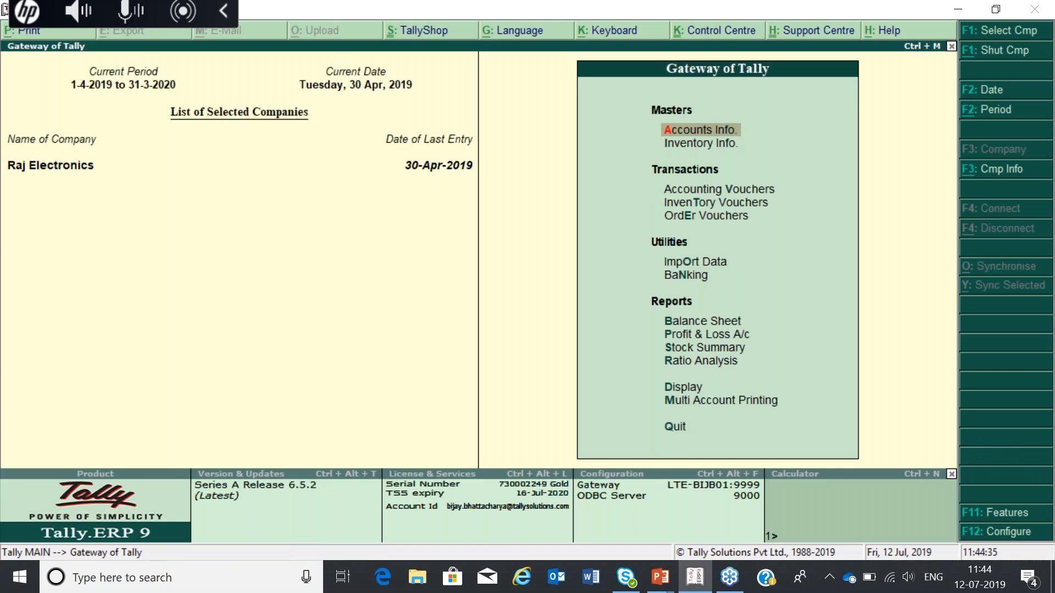
Step: Open the Profit & Loss A/c in detailed format and check the individual ledgers under Indirect Expenses
{"action": "key", "text": "p"}
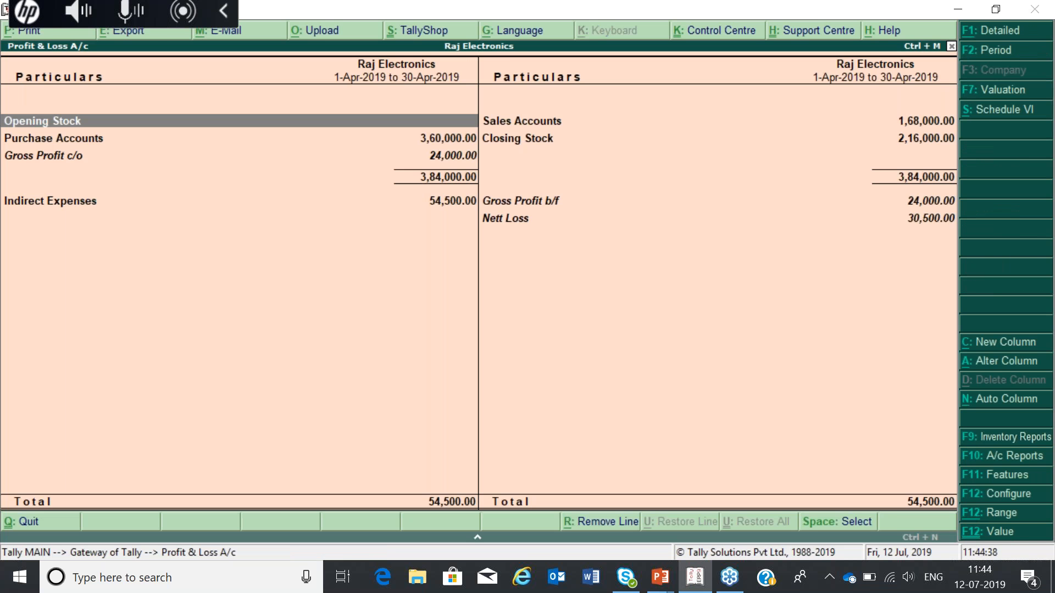
{"action": "key", "text": "alt+F1"}
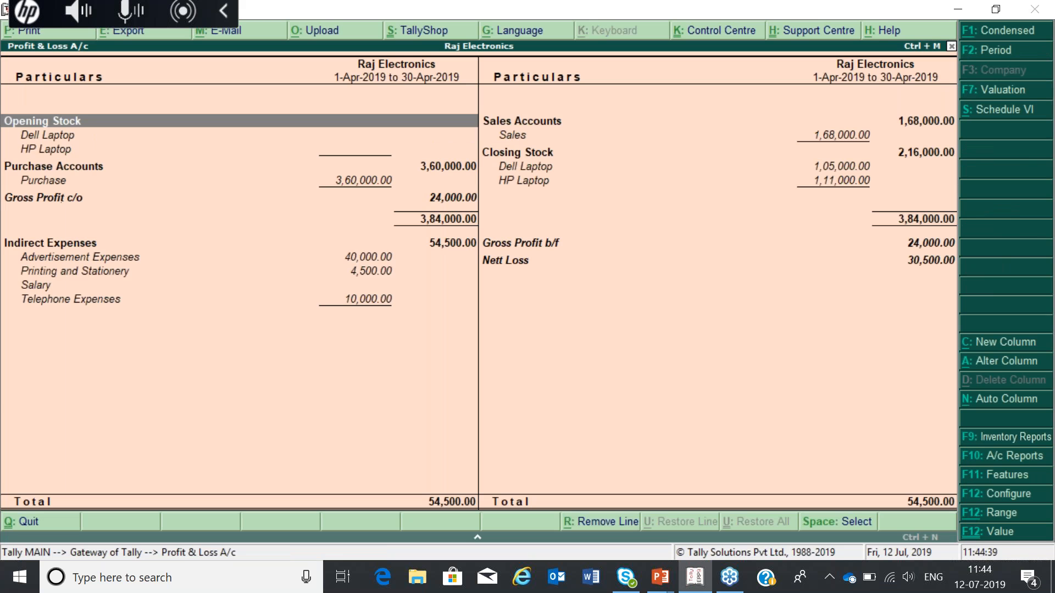
{"action": "key", "text": "Down"}
{"action": "key", "text": "Down"}
{"action": "key", "text": "Down"}
{"action": "key", "text": "Down"}
{"action": "key", "text": "Down"}
{"action": "key", "text": "Down"}
{"action": "key", "text": "Down"}
{"action": "key", "text": "Down"}
{"action": "key", "text": "Down"}
{"action": "key", "text": "Up"}
{"action": "key", "text": "Up"}
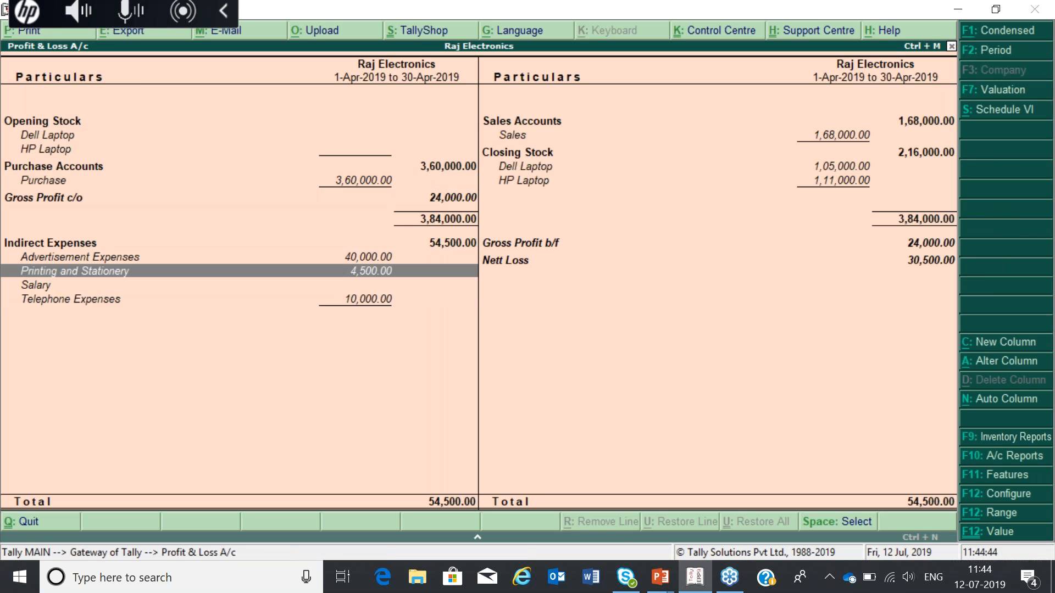
Step: Add a column from 1-4-2019 to 30-4-2019 with Default stock valuation, showing the Financial Report As on 30th April scenario without variance
{"action": "key", "text": "alt+c"}
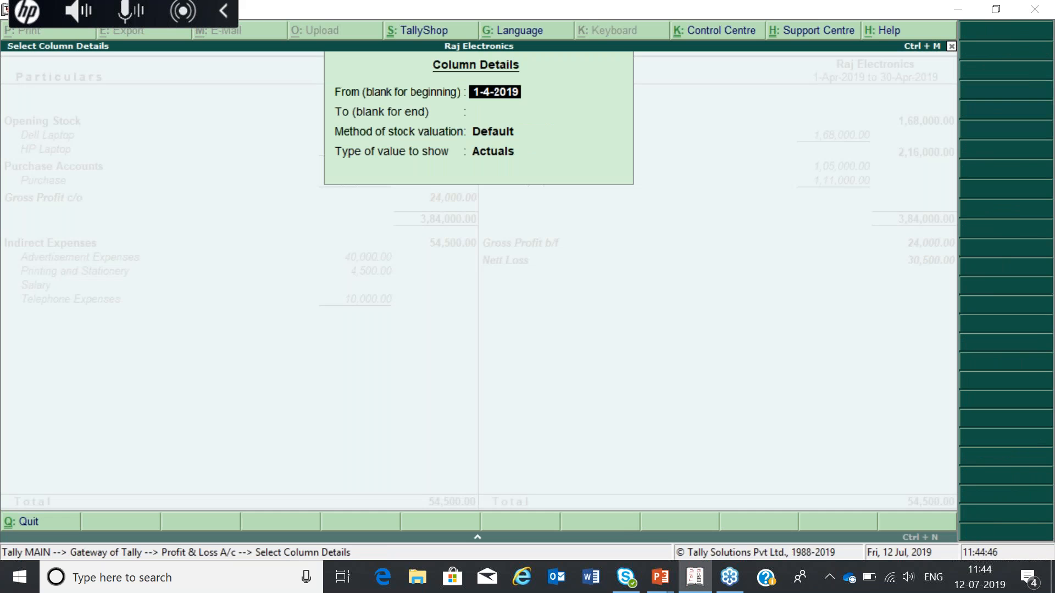
{"action": "key", "text": "Return"}
{"action": "type", "text": "30-04"}
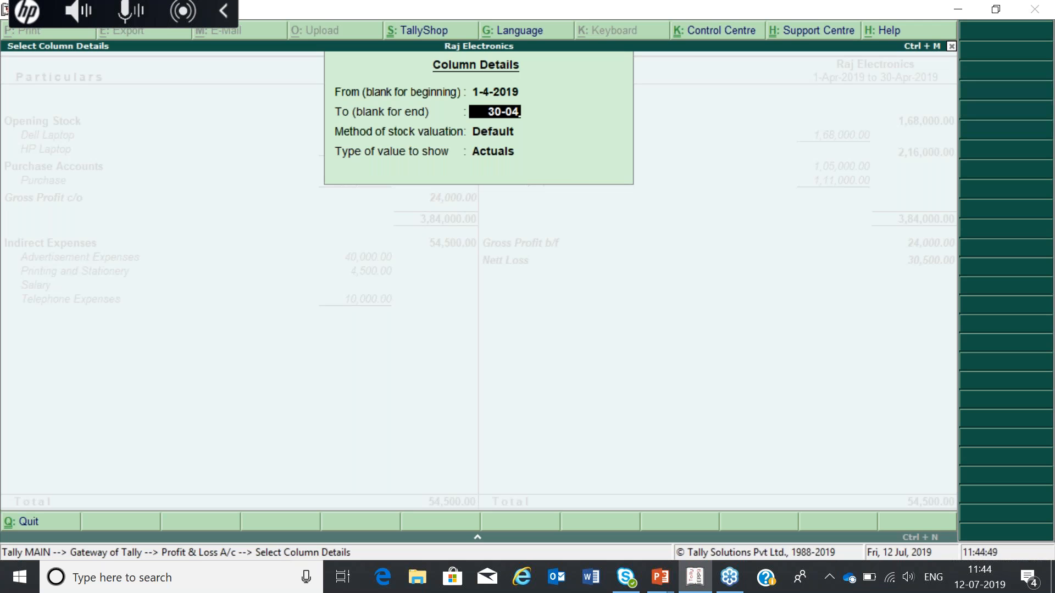
{"action": "key", "text": "Return"}
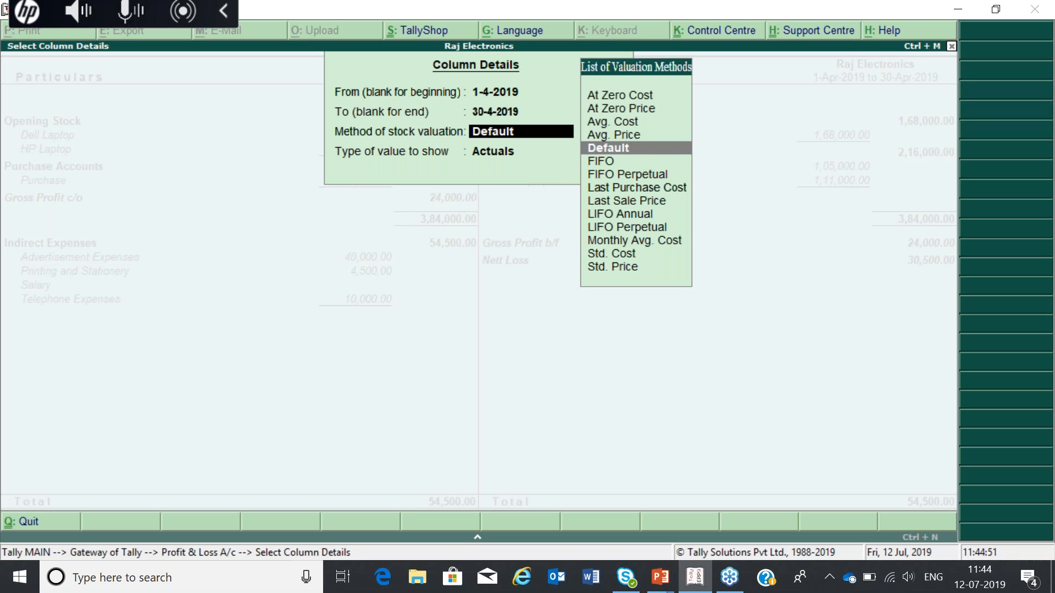
{"action": "key", "text": "Return"}
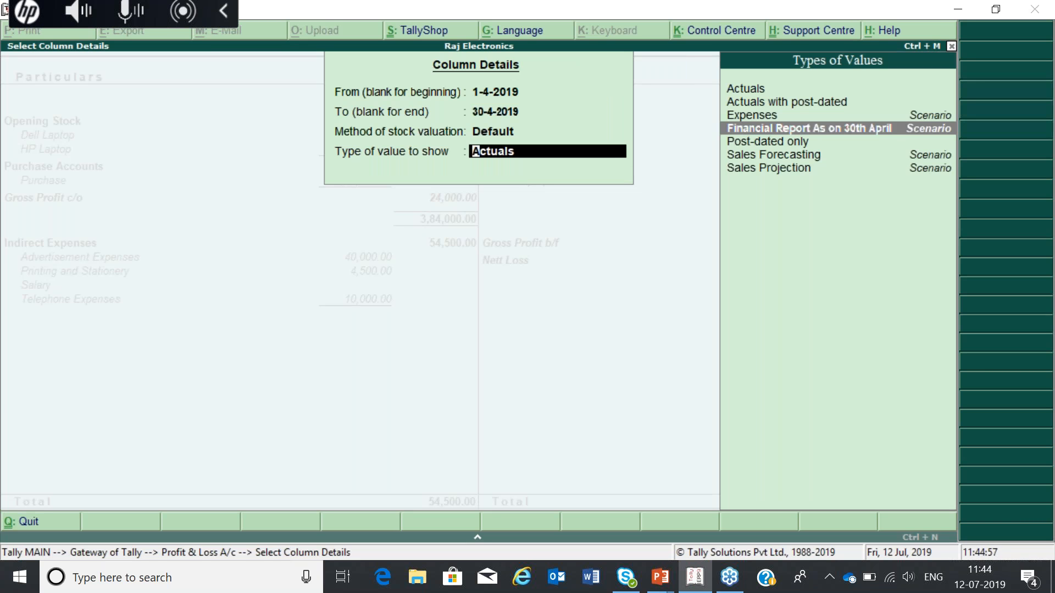
{"action": "key", "text": "Return"}
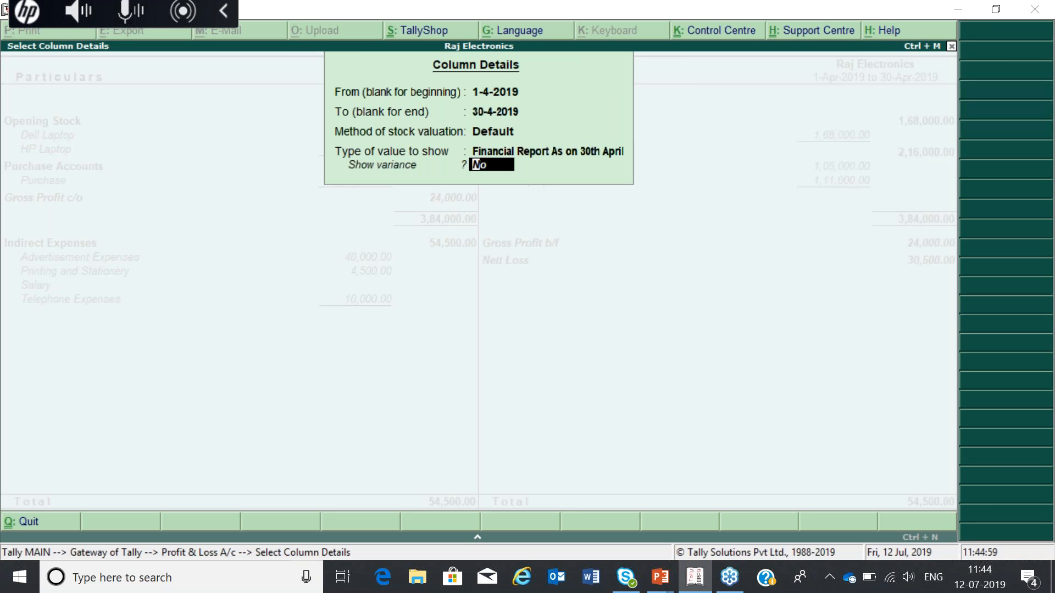
{"action": "key", "text": "Return"}
Step: Review the Actuals column line by line, from Sales Accounts down to the Salary and Telephone Expenses ledgers
{"action": "key", "text": "Right"}
{"action": "key", "text": "Right"}
{"action": "key", "text": "Left"}
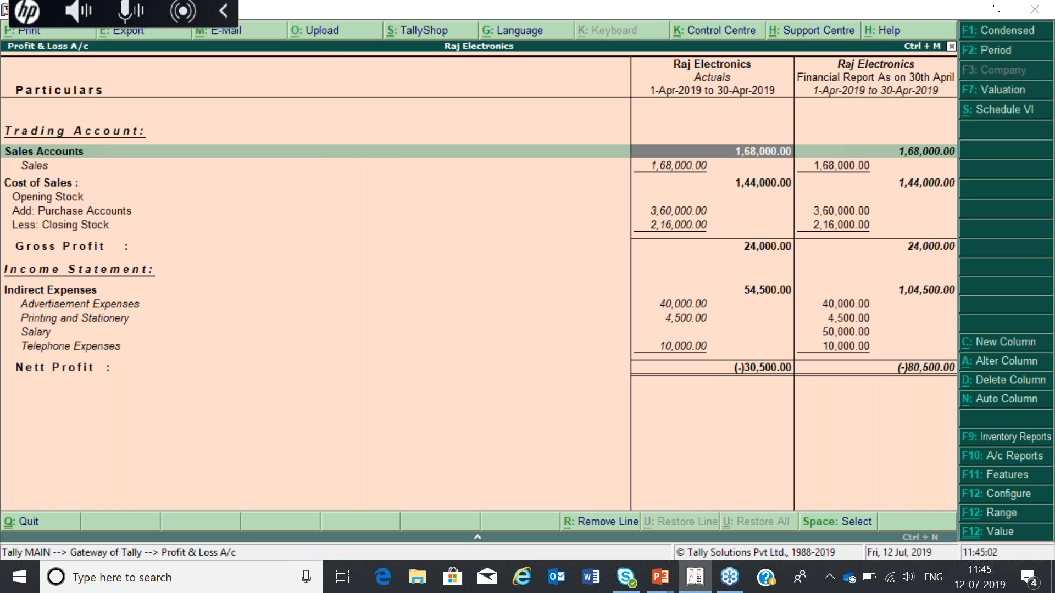
{"action": "key", "text": "Down"}
{"action": "key", "text": "Down"}
{"action": "key", "text": "Down"}
{"action": "key", "text": "Down"}
{"action": "key", "text": "Down"}
{"action": "key", "text": "Down"}
{"action": "key", "text": "Down"}
{"action": "key", "text": "Down"}
{"action": "key", "text": "Down"}
{"action": "key", "text": "Down"}
{"action": "key", "text": "Up"}
{"action": "key", "text": "Up"}
{"action": "key", "text": "Up"}
{"action": "key", "text": "Down"}
{"action": "key", "text": "Down"}
{"action": "key", "text": "Down"}
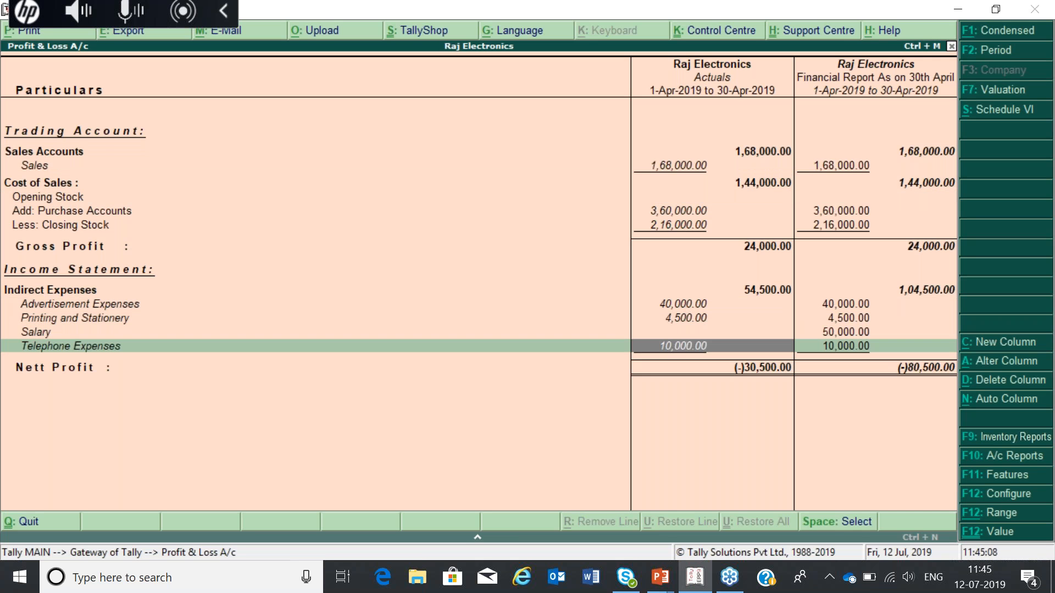
Step: Examine the Indirect Expenses ledgers and nett profit in the Financial Report As on 30th April column against the Actuals
{"action": "key", "text": "Right"}
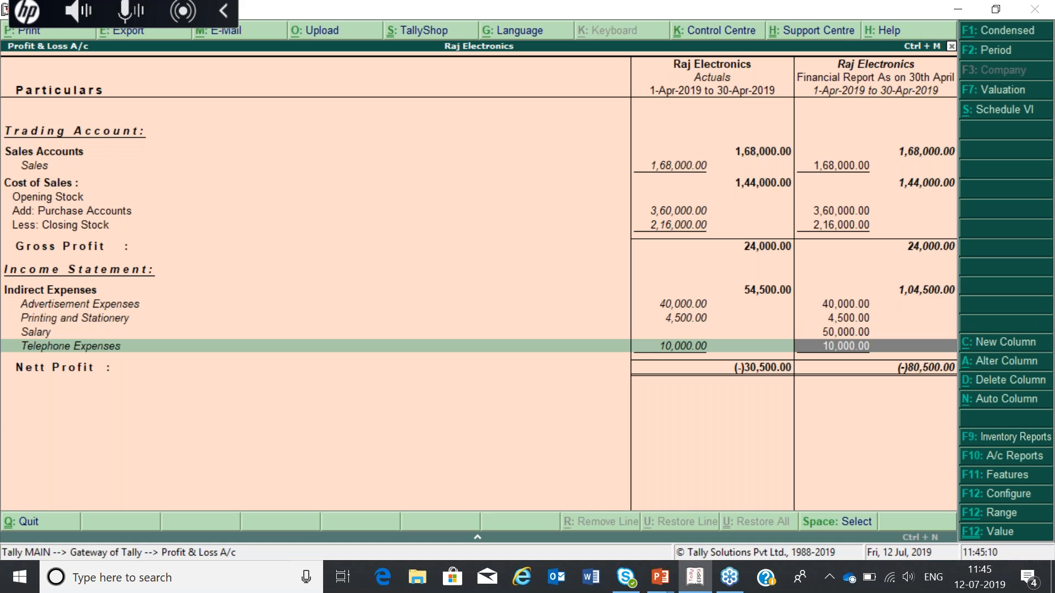
{"action": "key", "text": "Up"}
{"action": "key", "text": "Up"}
{"action": "key", "text": "Up"}
{"action": "key", "text": "Up"}
{"action": "key", "text": "Up"}
{"action": "key", "text": "Up"}
{"action": "key", "text": "Up"}
{"action": "key", "text": "Up"}
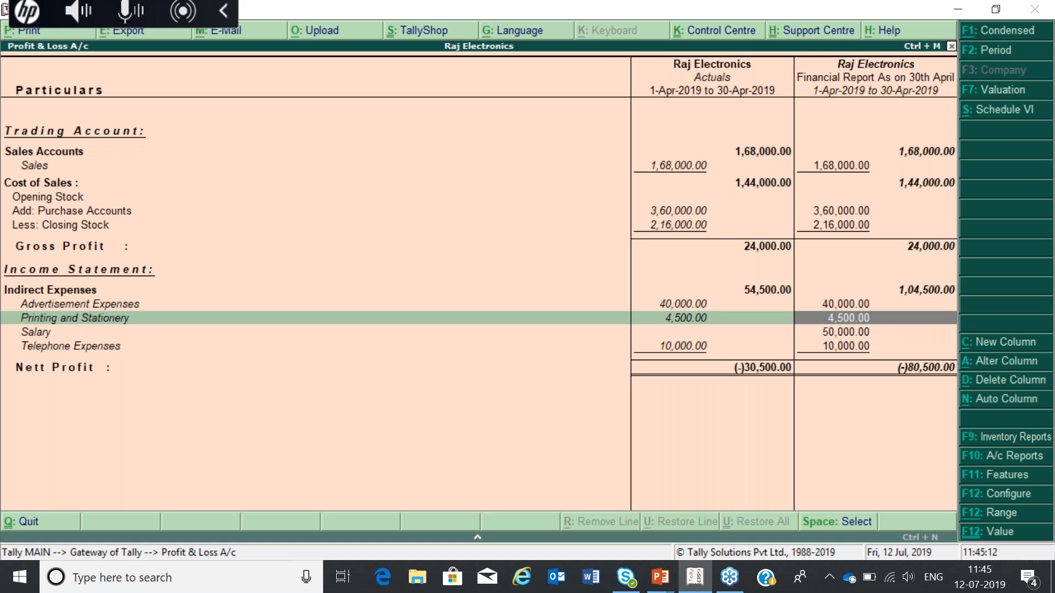
{"action": "key", "text": "Up"}
{"action": "key", "text": "Down"}
{"action": "key", "text": "Down"}
{"action": "key", "text": "Down"}
{"action": "key", "text": "Down"}
{"action": "key", "text": "Down"}
{"action": "key", "text": "Down"}
{"action": "key", "text": "Down"}
{"action": "key", "text": "Down"}
{"action": "key", "text": "Down"}
{"action": "key", "text": "Up"}
{"action": "key", "text": "Up"}
{"action": "key", "text": "Down"}
{"action": "key", "text": "Down"}
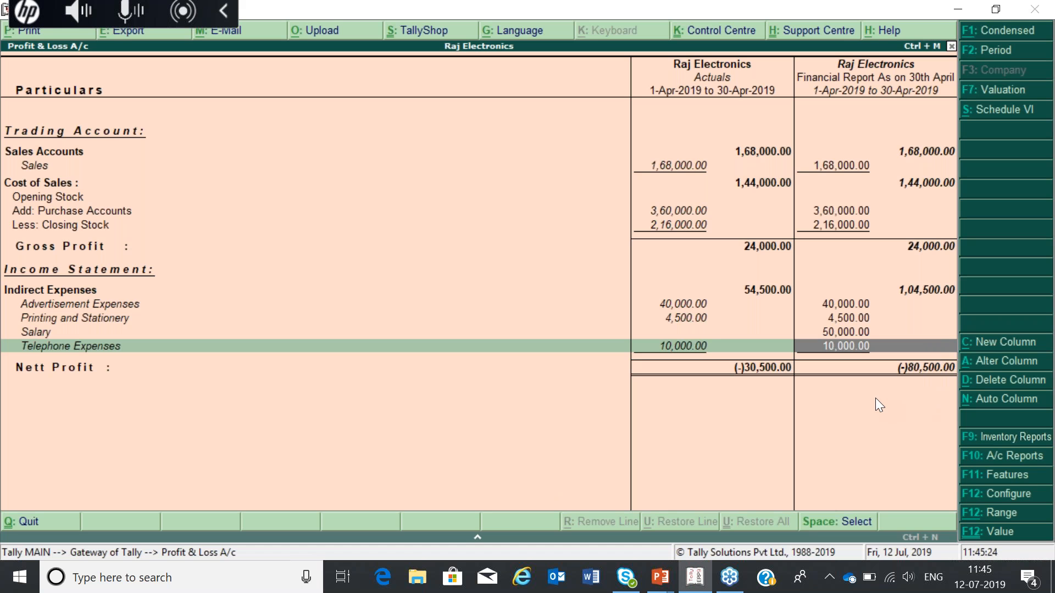
{"action": "key", "text": "Up"}
{"action": "key", "text": "Up"}
{"action": "key", "text": "Up"}
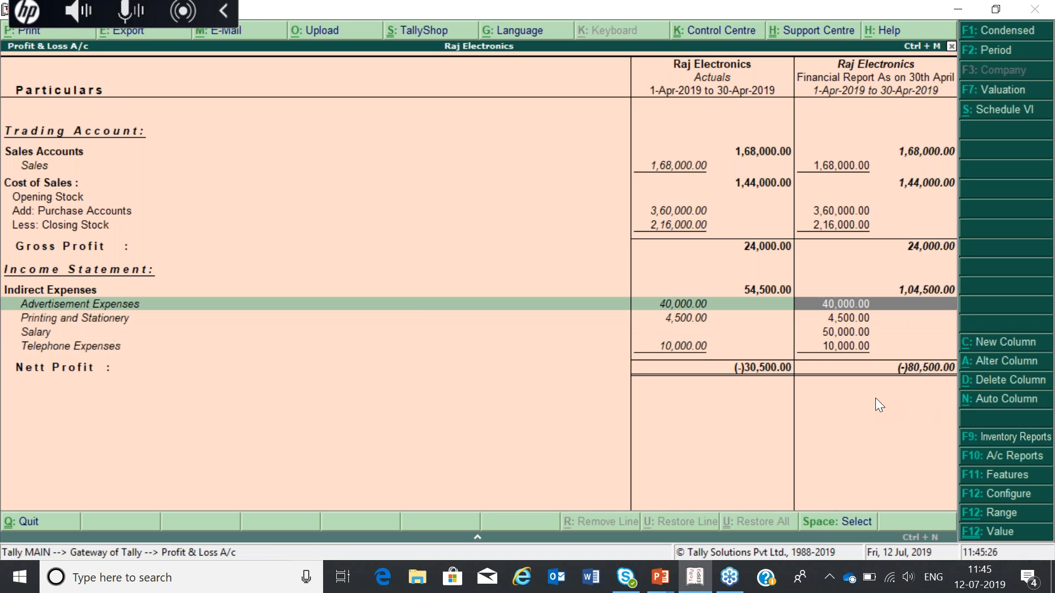
Step: Change the scenario column's period so that it ends on 1-5-2019
{"action": "key", "text": "F2"}
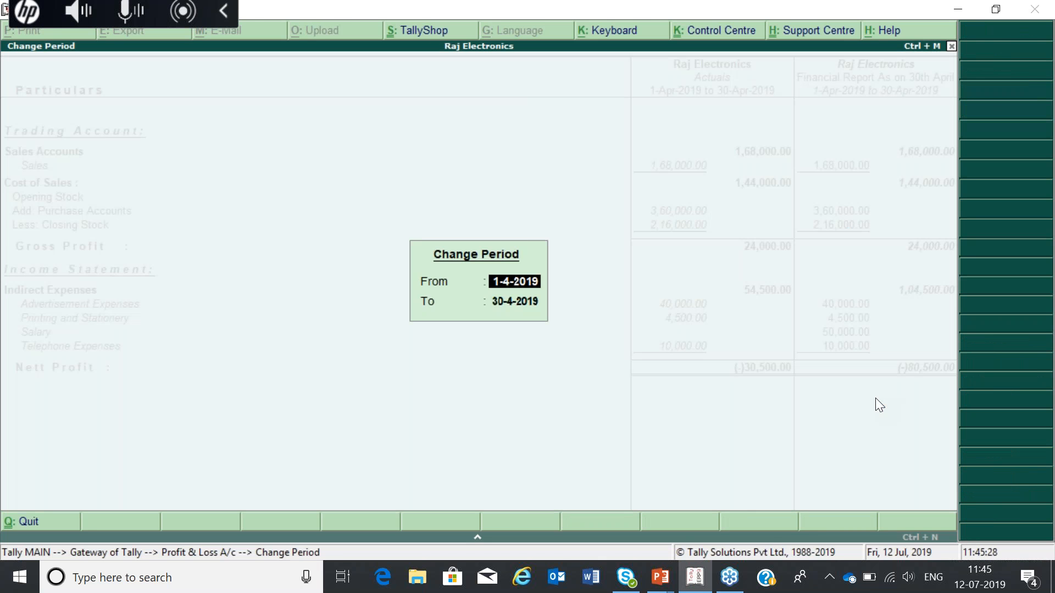
{"action": "key", "text": "Return"}
{"action": "type", "text": "01-05"}
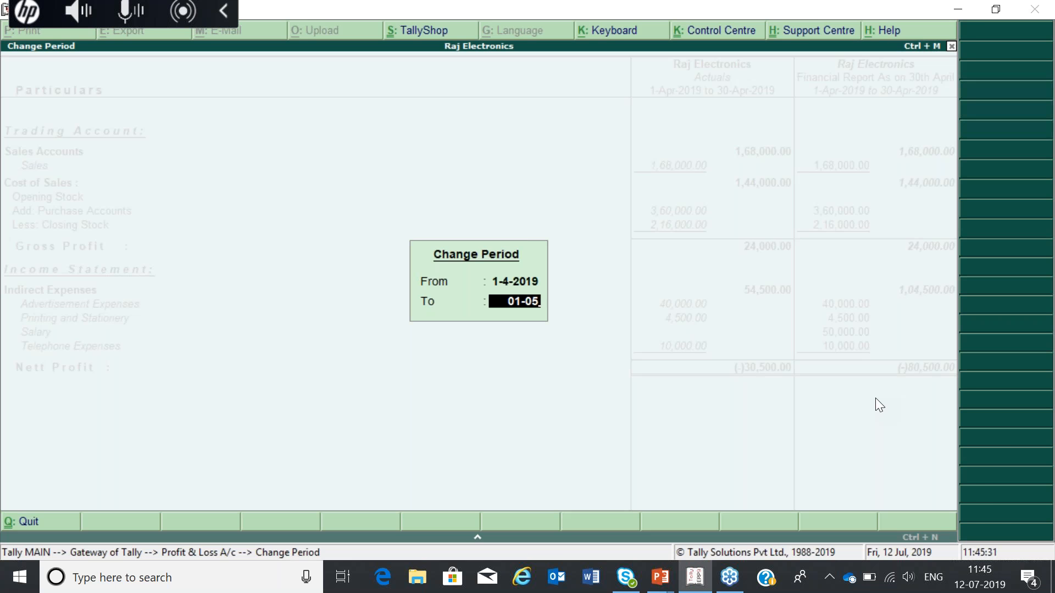
{"action": "key", "text": "Return"}
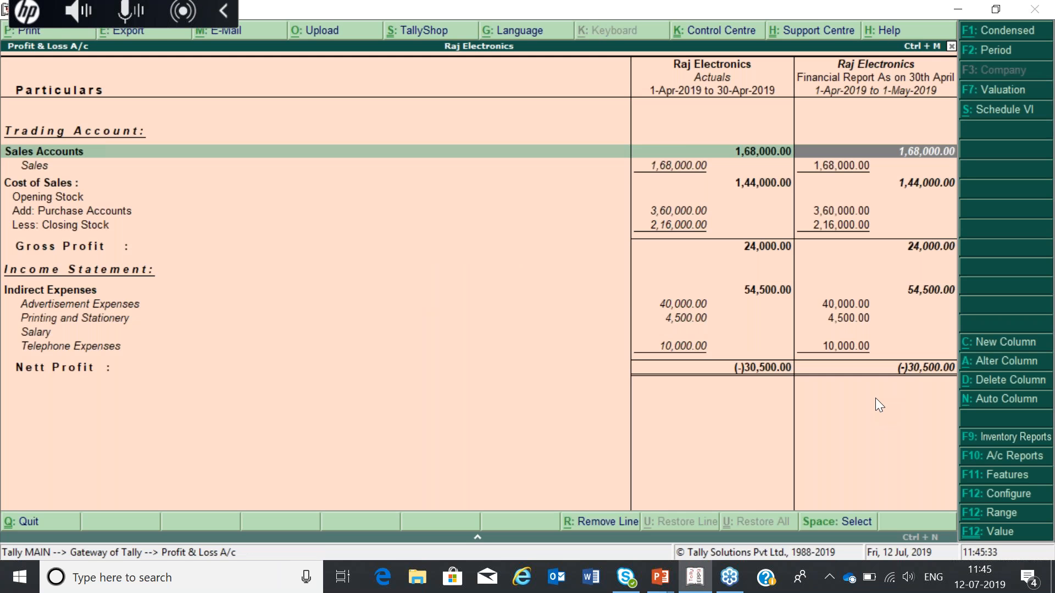
Step: Check how the Salary line, Indirect Expenses and nett profit in the scenario column respond to the period ending 1-May-2019
{"action": "key", "text": "Down"}
{"action": "key", "text": "Down"}
{"action": "key", "text": "Down"}
{"action": "key", "text": "Down"}
{"action": "key", "text": "Down"}
{"action": "key", "text": "Down"}
{"action": "key", "text": "Down"}
{"action": "key", "text": "Down"}
{"action": "key", "text": "Down"}
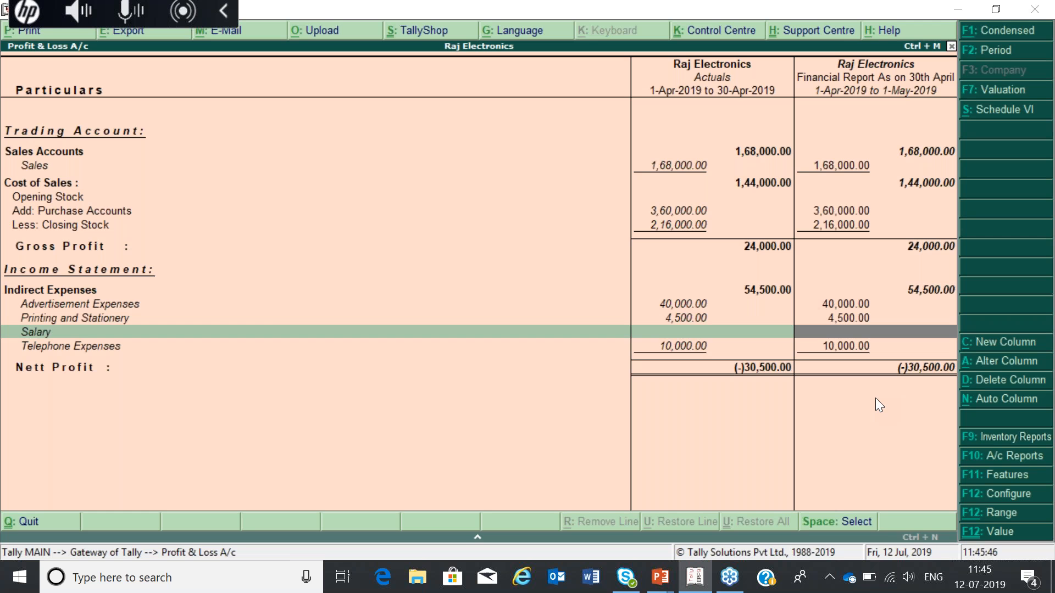
{"action": "key", "text": "Up"}
{"action": "key", "text": "Up"}
{"action": "key", "text": "Up"}
{"action": "key", "text": "Up"}
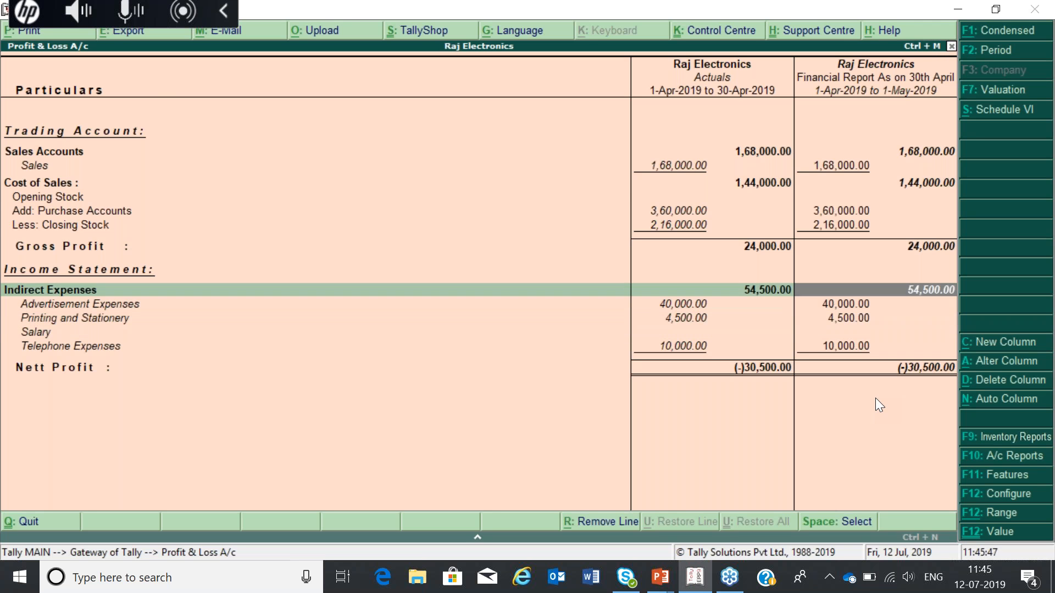
{"action": "key", "text": "Up"}
{"action": "key", "text": "Up"}
{"action": "key", "text": "Up"}
{"action": "key", "text": "Up"}
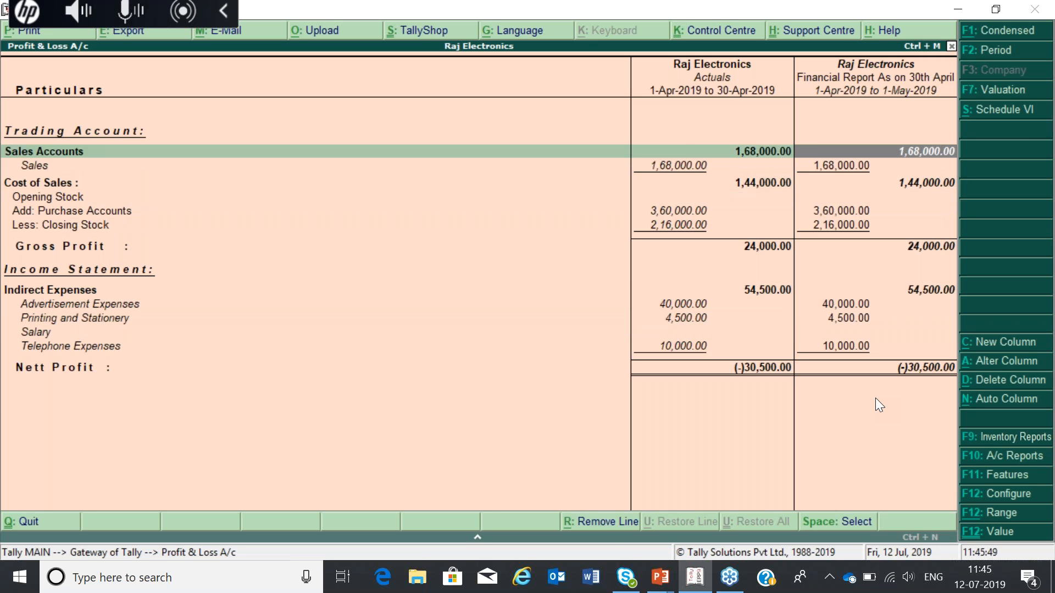
{"action": "key", "text": "Down"}
{"action": "key", "text": "Down"}
{"action": "key", "text": "Down"}
{"action": "key", "text": "Down"}
{"action": "key", "text": "Down"}
{"action": "key", "text": "Down"}
{"action": "key", "text": "Down"}
{"action": "key", "text": "Down"}
{"action": "key", "text": "Down"}
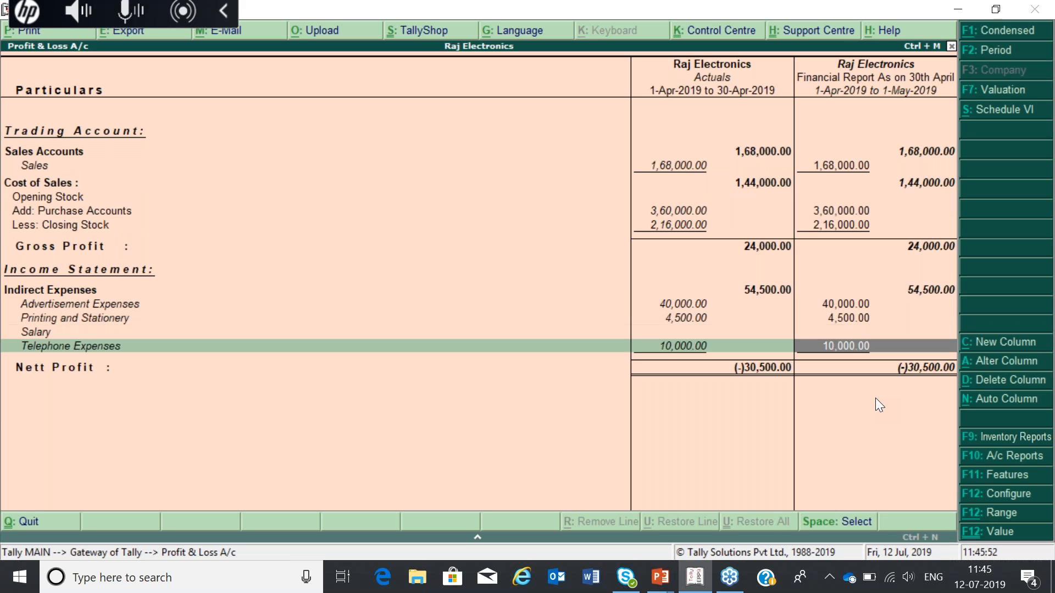
{"action": "key", "text": "Up"}
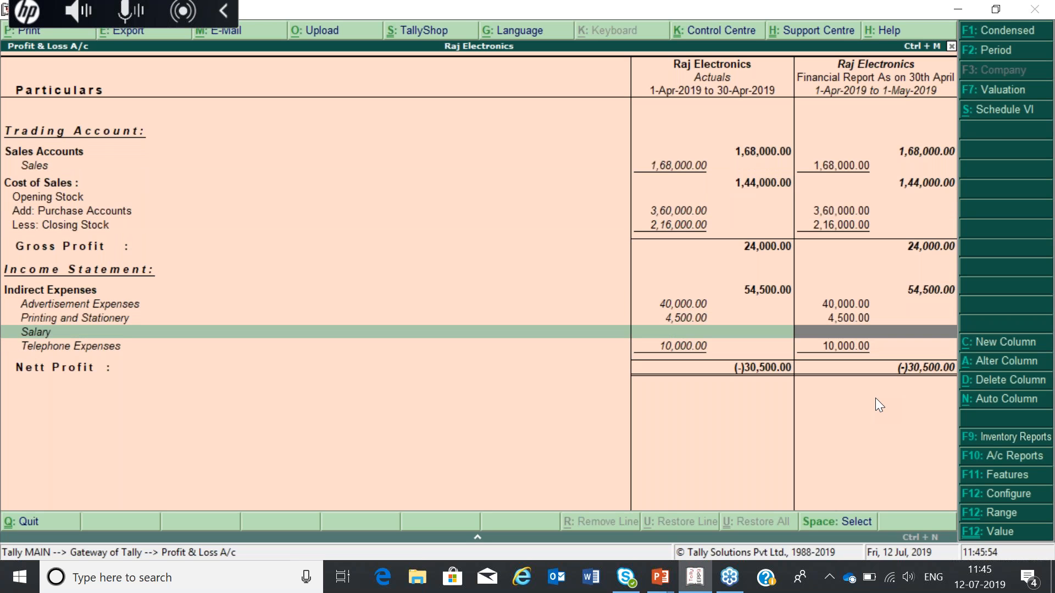
{"action": "key", "text": "Up"}
{"action": "key", "text": "Up"}
{"action": "key", "text": "Up"}
{"action": "key", "text": "Up"}
{"action": "key", "text": "Up"}
{"action": "key", "text": "Up"}
{"action": "key", "text": "Up"}
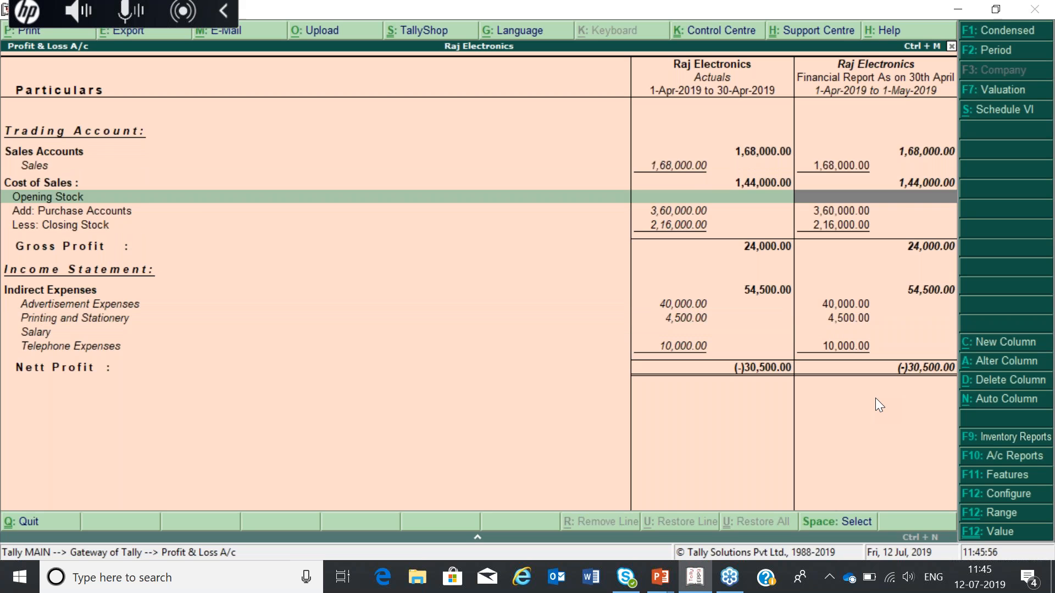
{"action": "key", "text": "Up"}
{"action": "key", "text": "Up"}
{"action": "key", "text": "Down"}
{"action": "key", "text": "Down"}
{"action": "key", "text": "Down"}
{"action": "key", "text": "Down"}
{"action": "key", "text": "Down"}
{"action": "key", "text": "Down"}
{"action": "key", "text": "Down"}
{"action": "key", "text": "Down"}
{"action": "key", "text": "Down"}
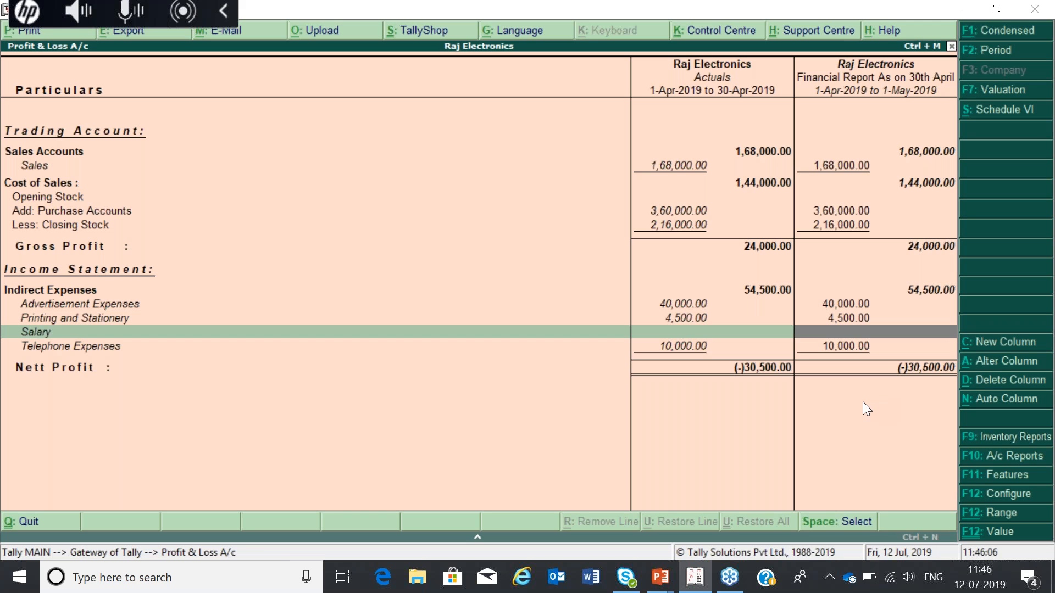
Step: Set the scenario column's period to end on 30-4-2019 and go through its Profit & Loss lines
{"action": "key", "text": "F2"}
{"action": "key", "text": "Return"}
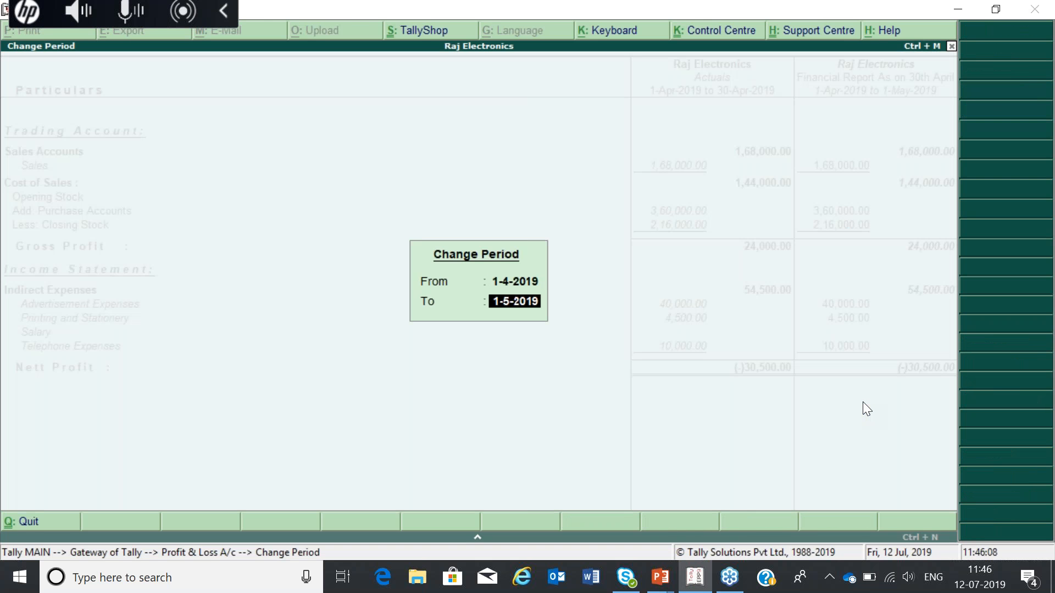
{"action": "type", "text": "30-04"}
{"action": "key", "text": "Return"}
{"action": "key", "text": "Down"}
{"action": "key", "text": "Down"}
{"action": "key", "text": "Down"}
{"action": "key", "text": "Down"}
{"action": "key", "text": "Down"}
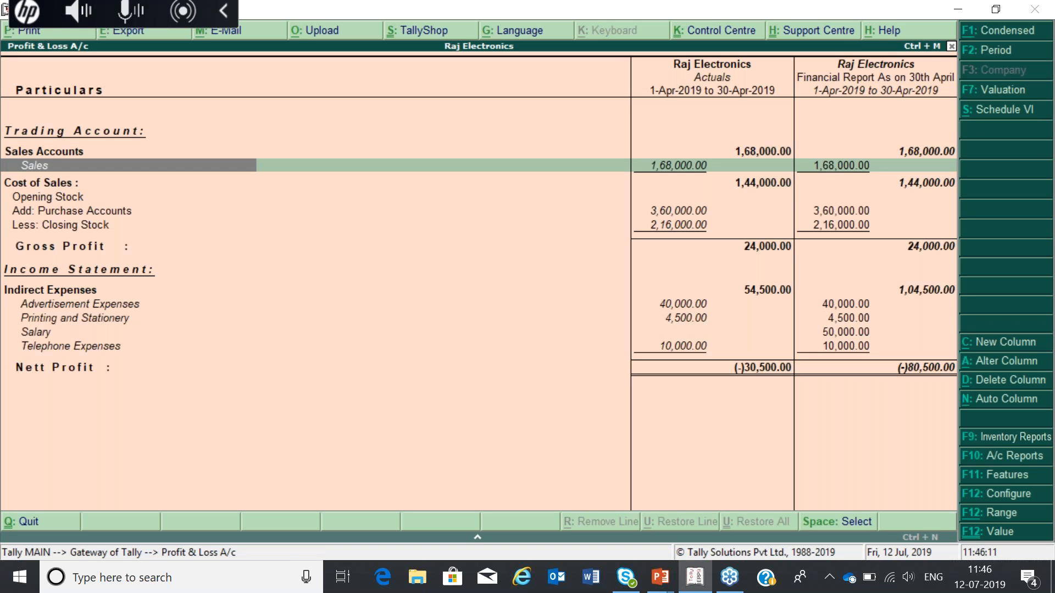
Step: Set the period of the Financial Report As on 30th April column to end on 29-04-2019
{"action": "key", "text": "Down"}
{"action": "key", "text": "Down"}
{"action": "key", "text": "Down"}
{"action": "key", "text": "Down"}
{"action": "key", "text": "Down"}
{"action": "key", "text": "Up"}
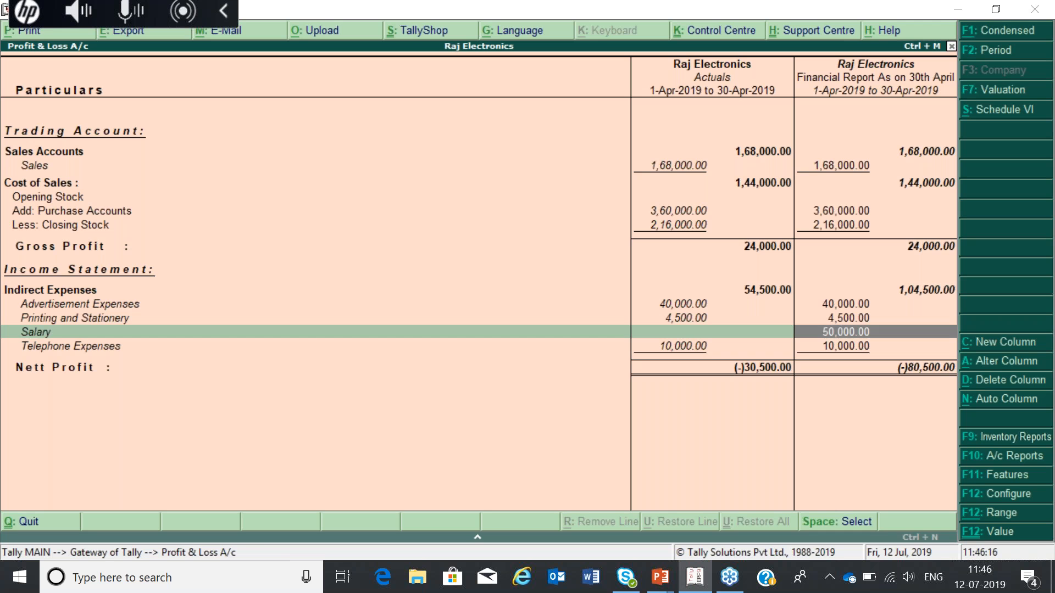
{"action": "key", "text": "F2"}
{"action": "key", "text": "Return"}
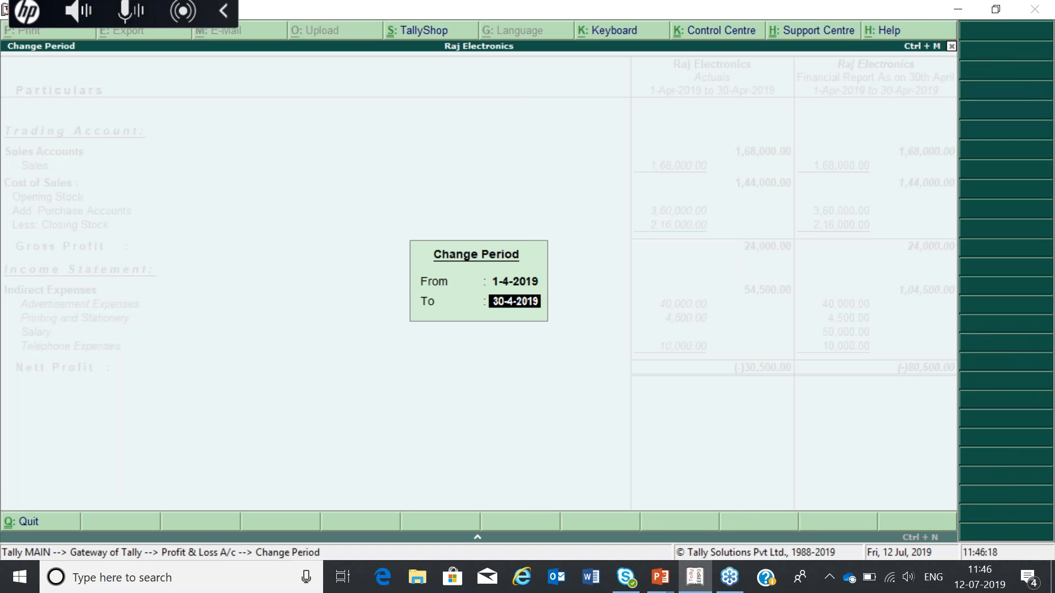
{"action": "type", "text": "29-04"}
{"action": "key", "text": "Return"}
Step: Compare the Salary line, the other Indirect Expenses ledgers and the Sales line in the scenario column ending 29-Apr-2019 with the Actuals
{"action": "key", "text": "Down"}
{"action": "key", "text": "Down"}
{"action": "key", "text": "Down"}
{"action": "key", "text": "Down"}
{"action": "key", "text": "Down"}
{"action": "key", "text": "Down"}
{"action": "key", "text": "Down"}
{"action": "key", "text": "Down"}
{"action": "key", "text": "Down"}
{"action": "key", "text": "Down"}
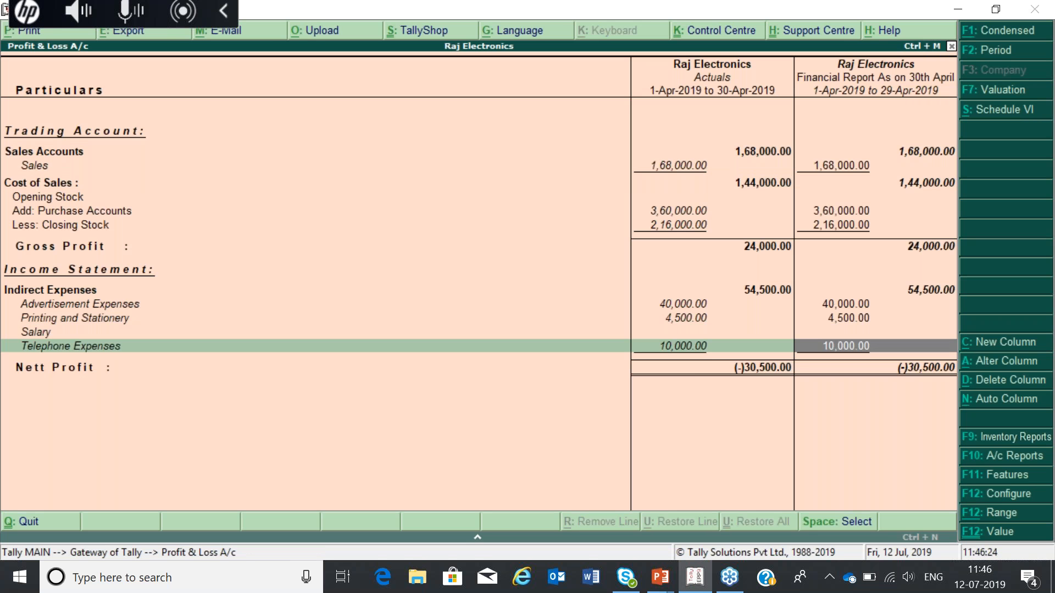
{"action": "key", "text": "Up"}
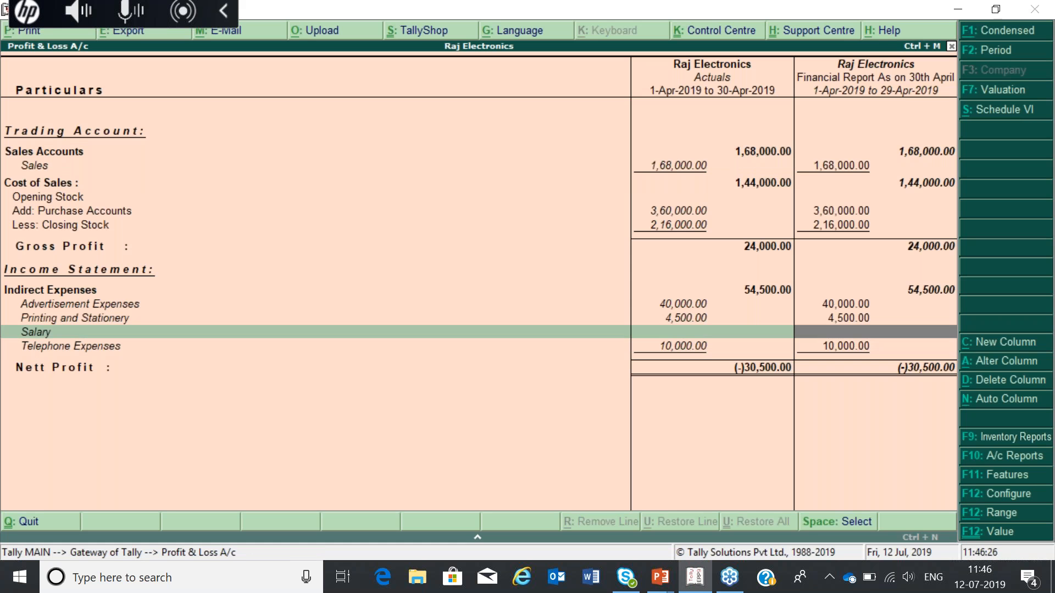
{"action": "key", "text": "Up"}
{"action": "key", "text": "Up"}
{"action": "key", "text": "Up"}
{"action": "key", "text": "Up"}
{"action": "key", "text": "Up"}
{"action": "key", "text": "Up"}
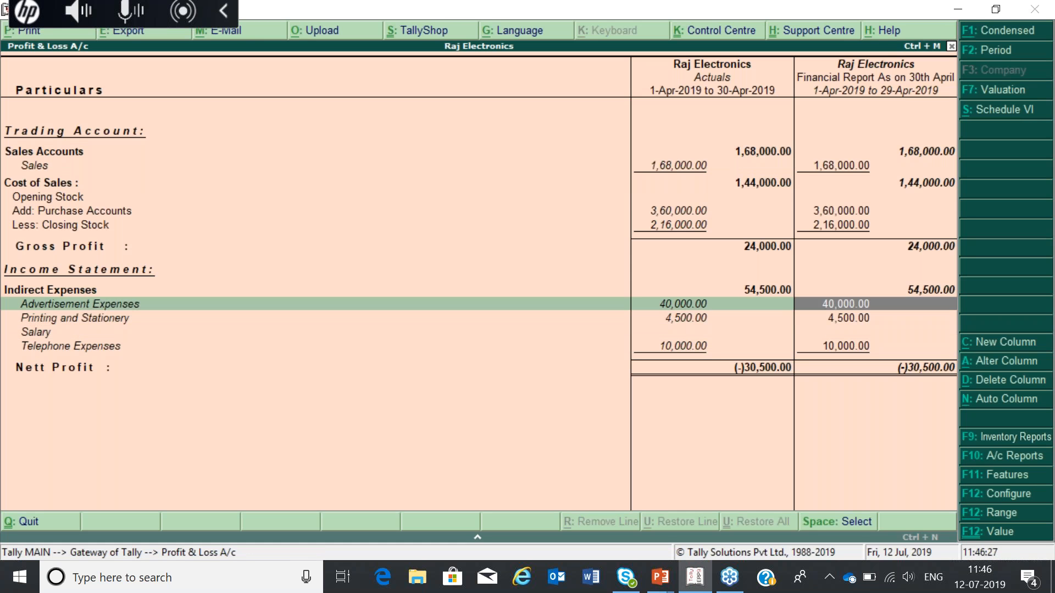
{"action": "key", "text": "Down"}
{"action": "key", "text": "Down"}
{"action": "key", "text": "Down"}
{"action": "key", "text": "Down"}
{"action": "key", "text": "Down"}
{"action": "key", "text": "Down"}
{"action": "key", "text": "Down"}
{"action": "key", "text": "Down"}
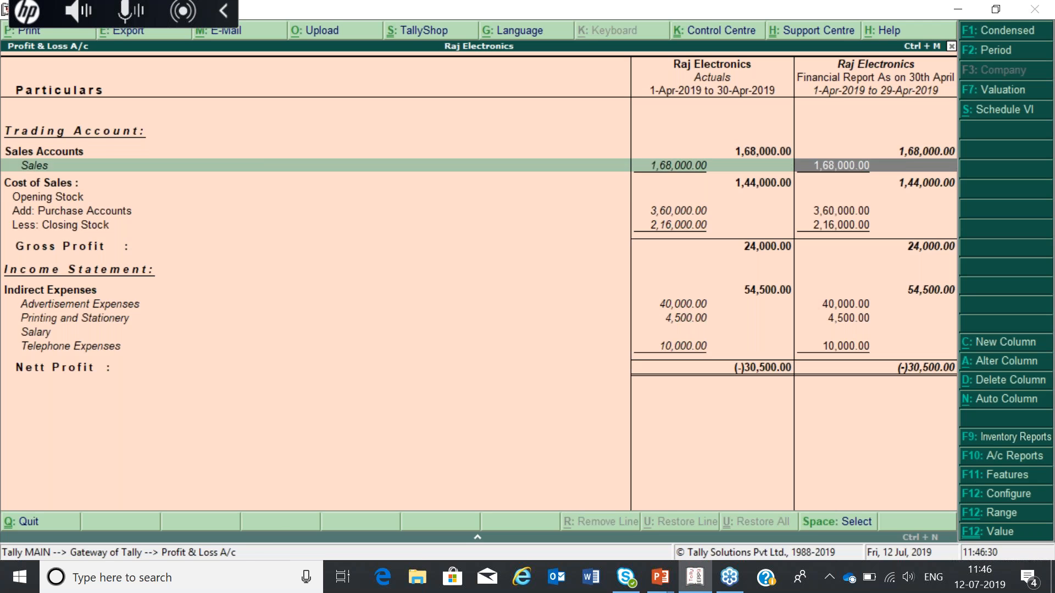
{"action": "key", "text": "Down"}
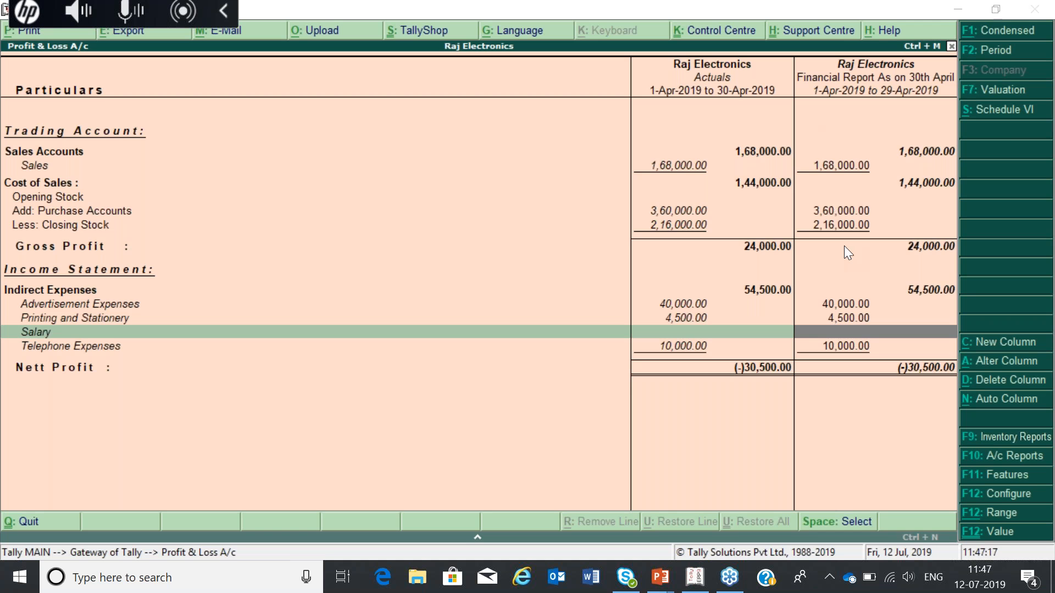
Step: Switch to the PowerPoint slide show and return to the Memorandum Voucher slide, reviewing the list of optional and non-accounting voucher types
{"action": "key", "text": "alt+Tab"}
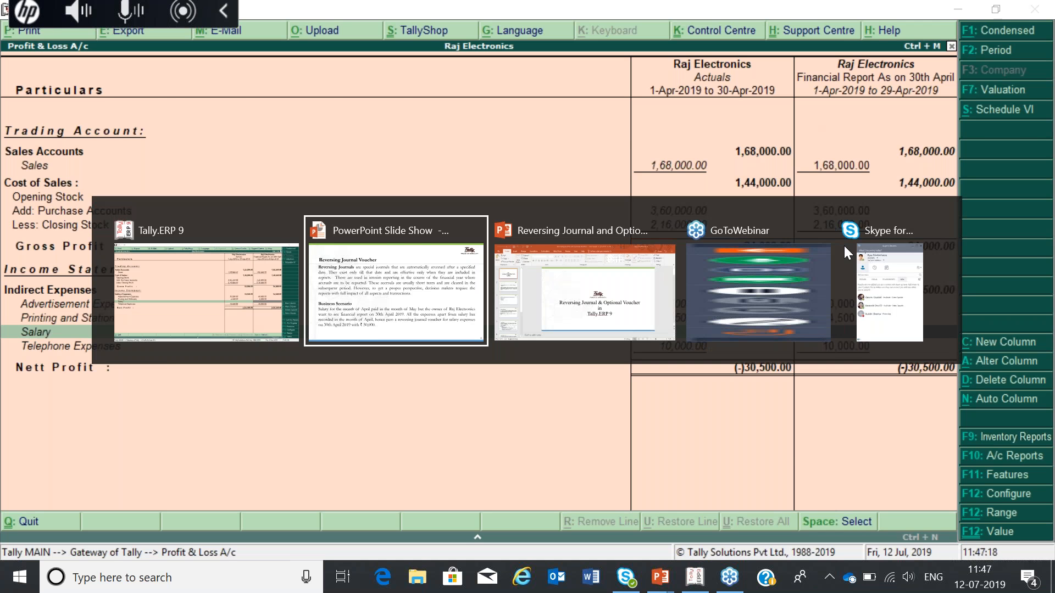
{"action": "key", "text": "Left"}
{"action": "key", "text": "Left"}
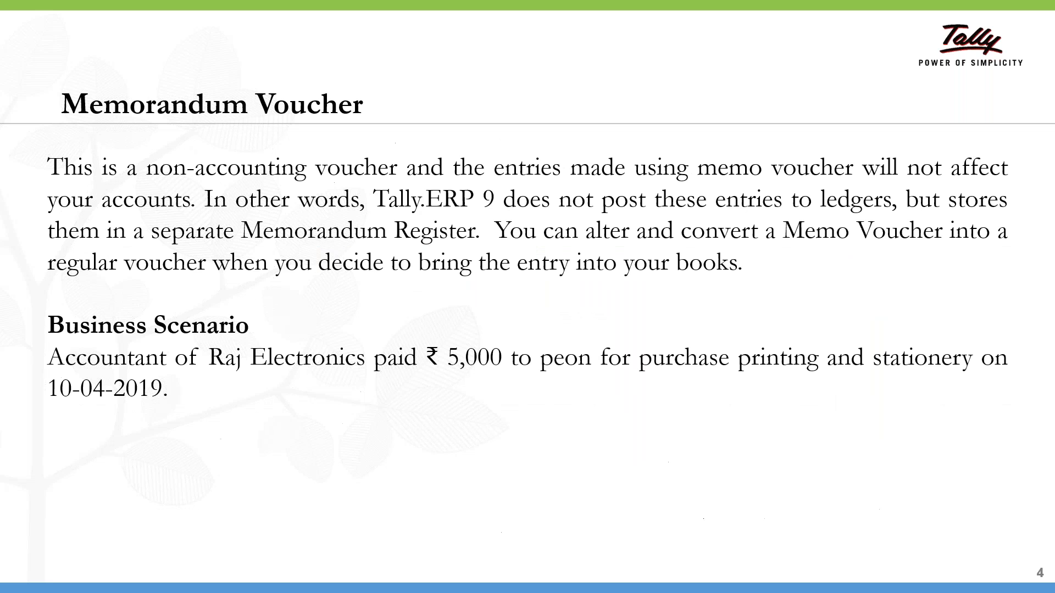
{"action": "key", "text": "Left"}
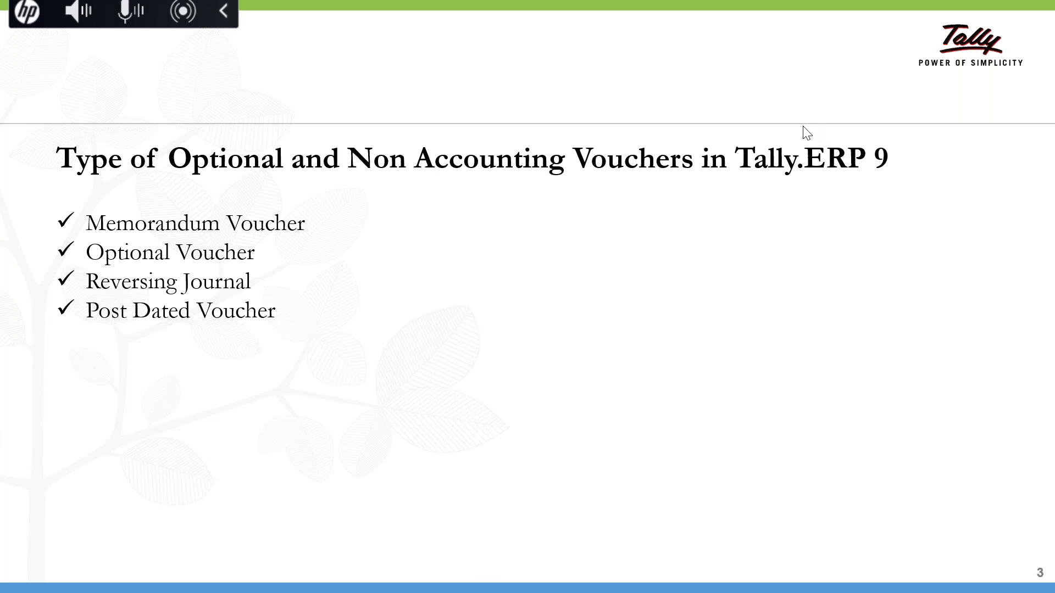
{"action": "left_click", "coordinate": [493, 450]}
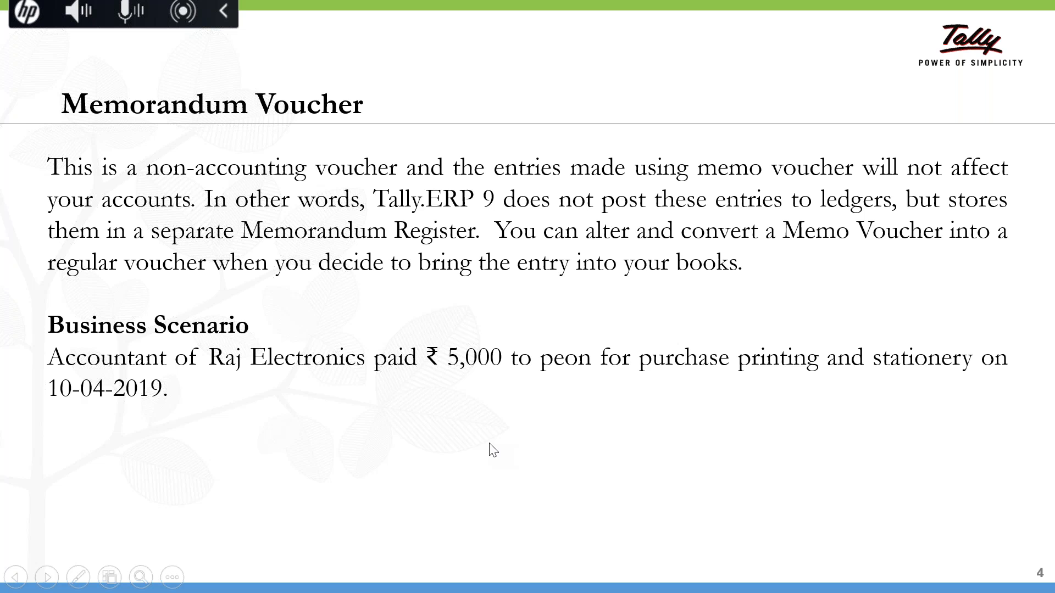